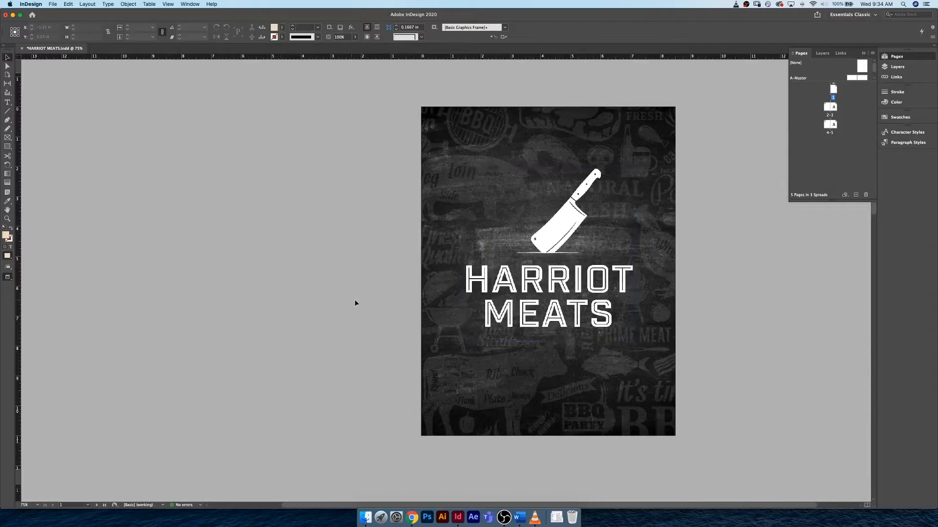
- Examine the cover and both inner spreads of the finished HARRIOT MEATS document
scroll(361, 175, "down", 5)
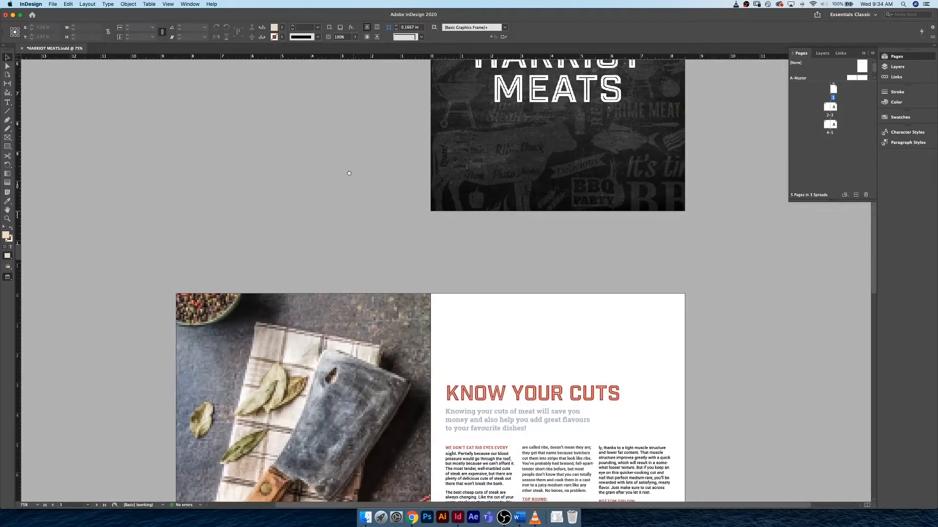
left_click_drag(395, 354, 350, 173)
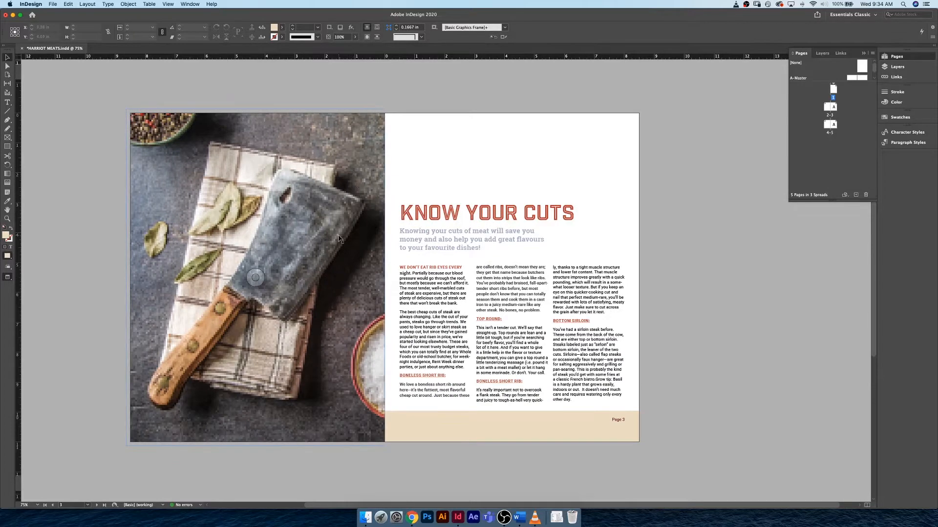
scroll(394, 241, "down", 7)
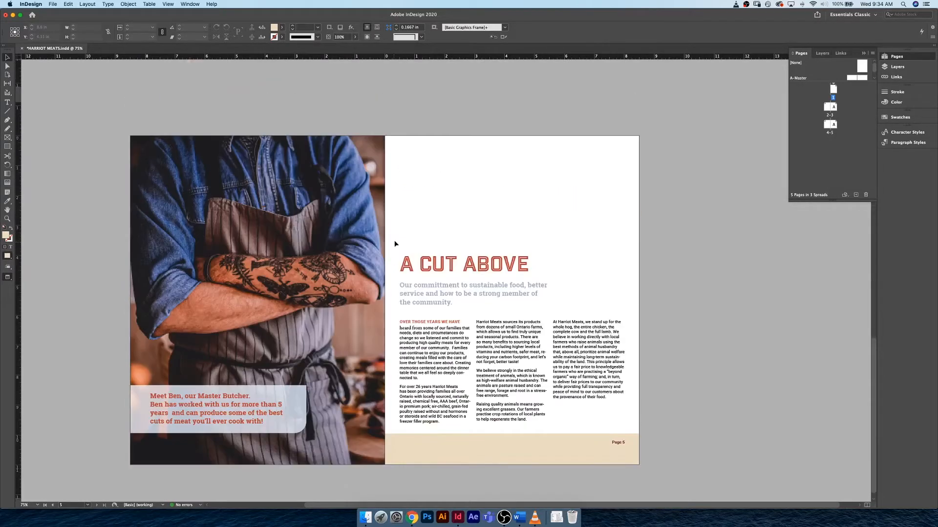
scroll(394, 240, "down", 1)
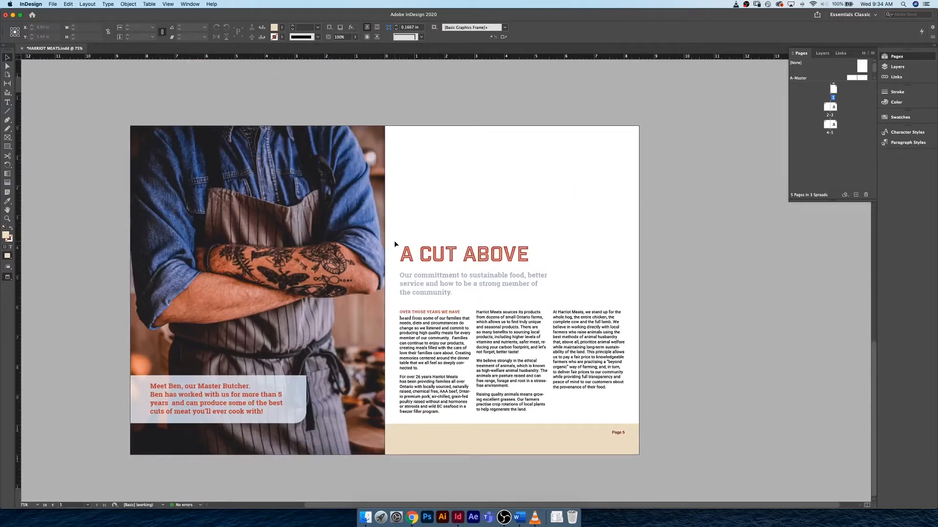
scroll(395, 242, "up", 15)
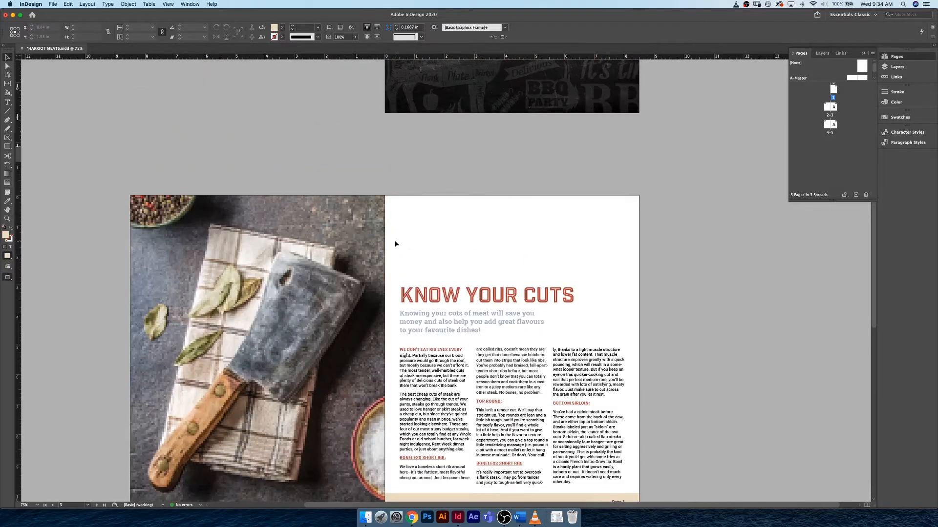
scroll(395, 245, "up", 4)
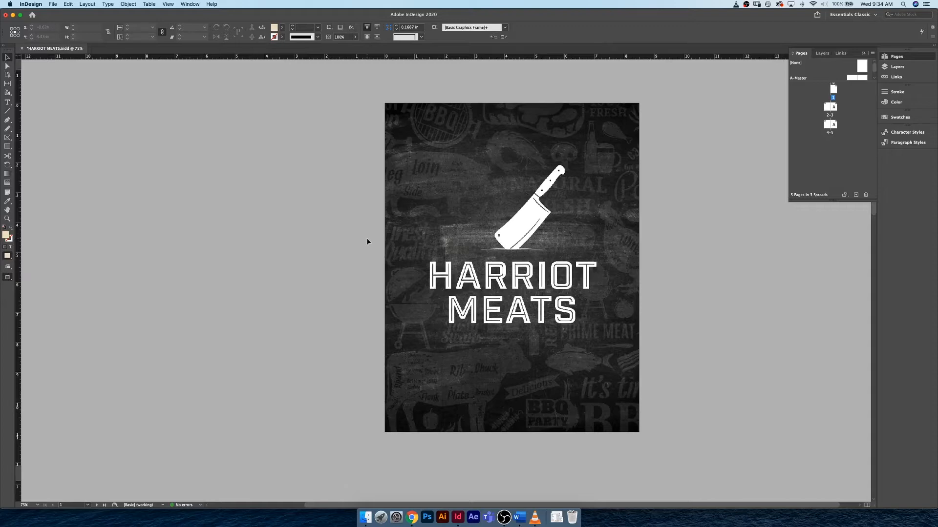
scroll(366, 238, "down", 10)
scroll(367, 240, "down", 2)
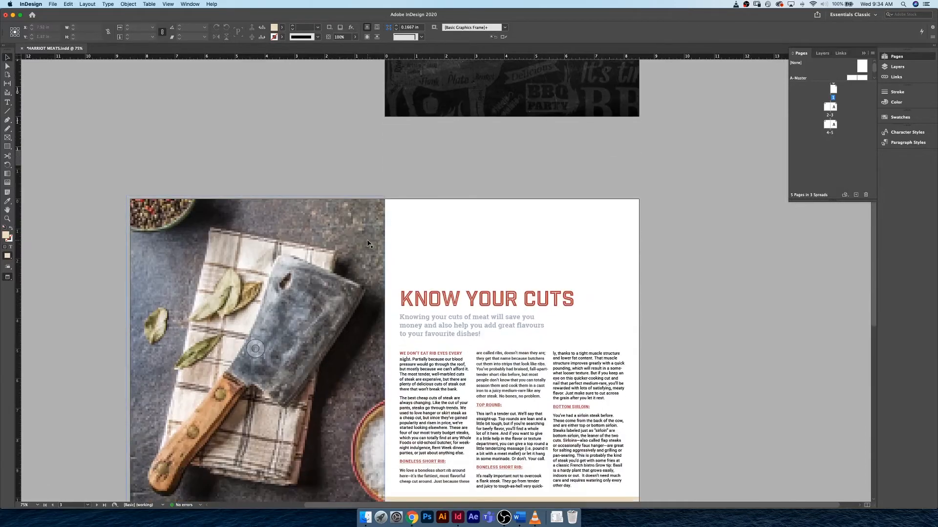
scroll(390, 243, "down", 3)
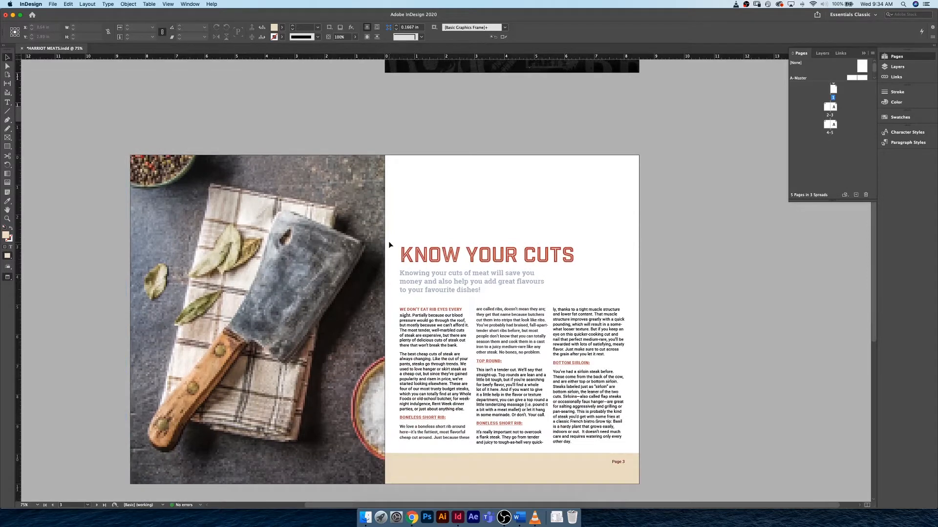
scroll(389, 242, "up", 10)
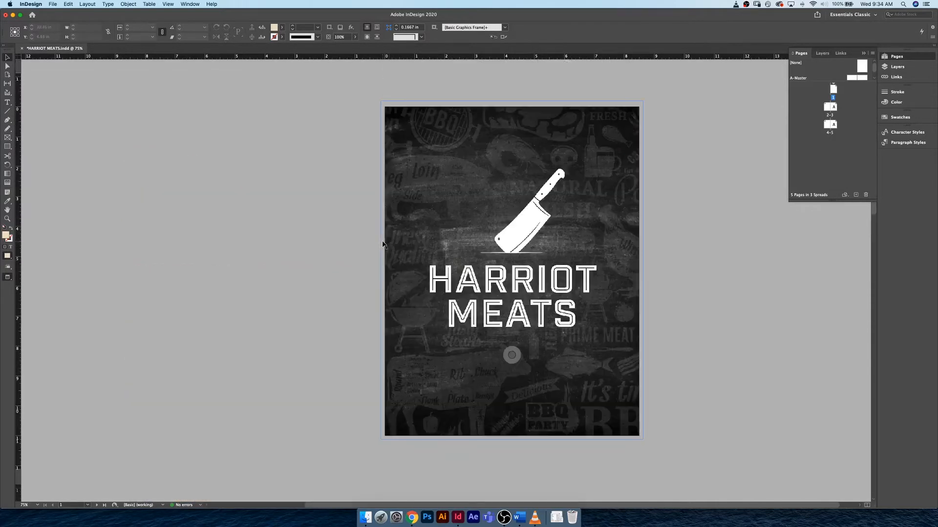
left_click(109, 98)
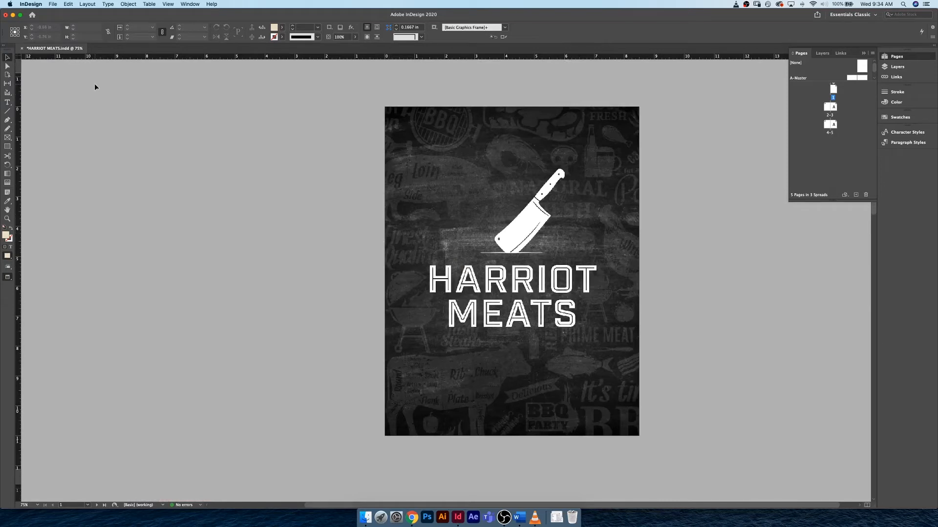
- Start a new print document from the Letter preset and set its units to inches
left_click(52, 5)
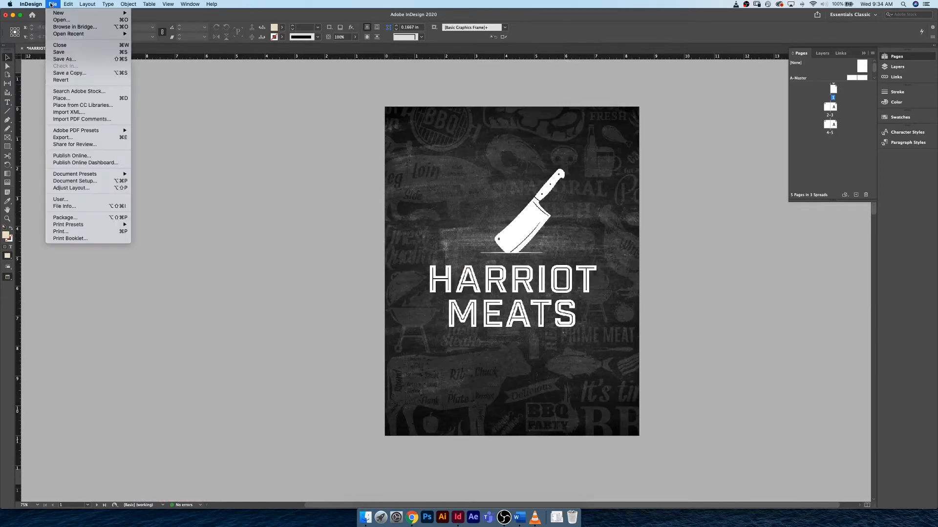
mouse_move(78, 13)
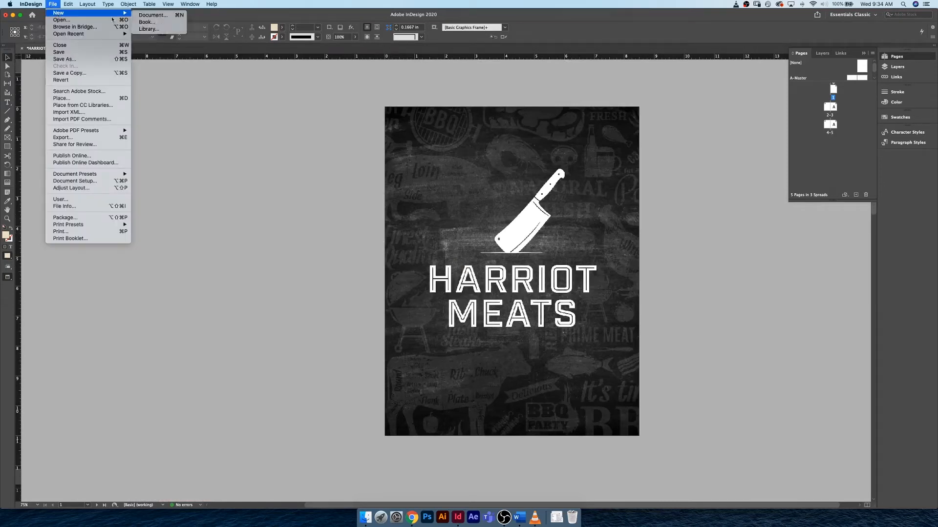
left_click(168, 18)
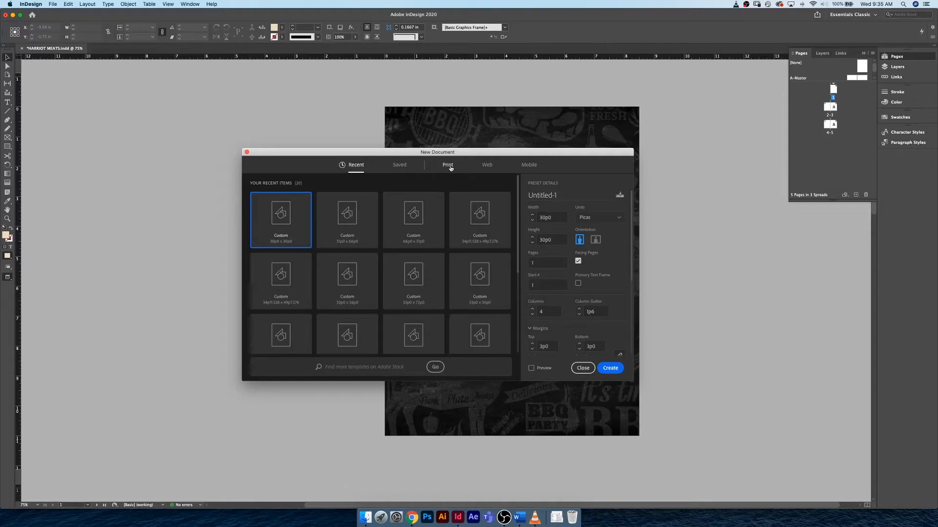
left_click(448, 166)
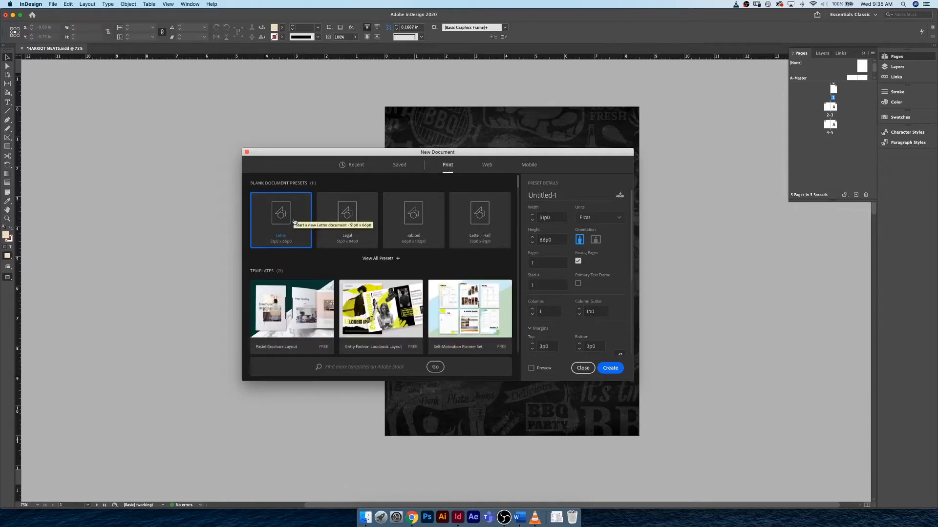
left_click(583, 222)
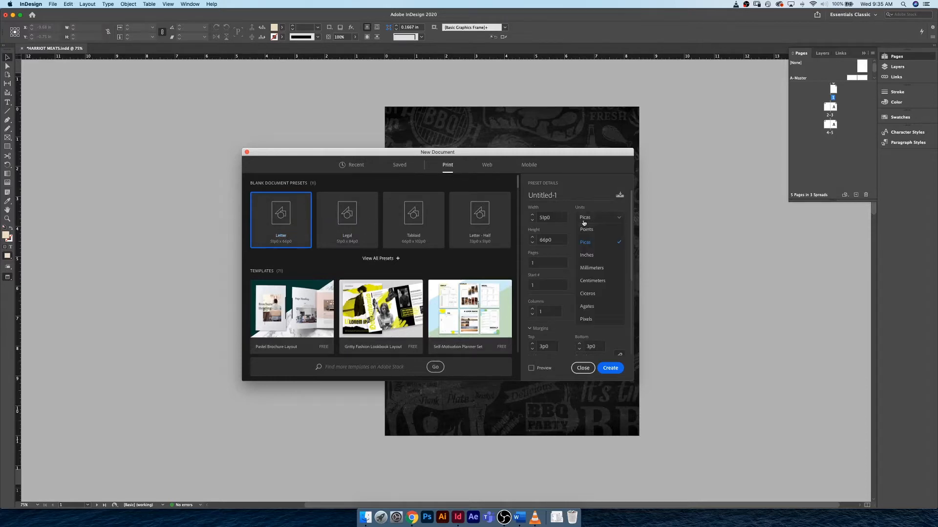
left_click(591, 255)
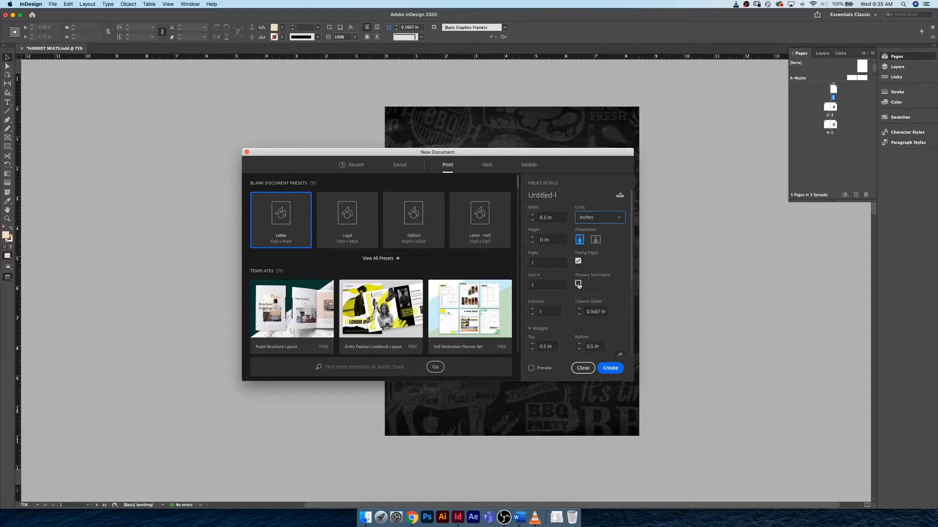
- Turn on the preview for the new document and set the number of columns to 3
scroll(629, 269, "down", 3)
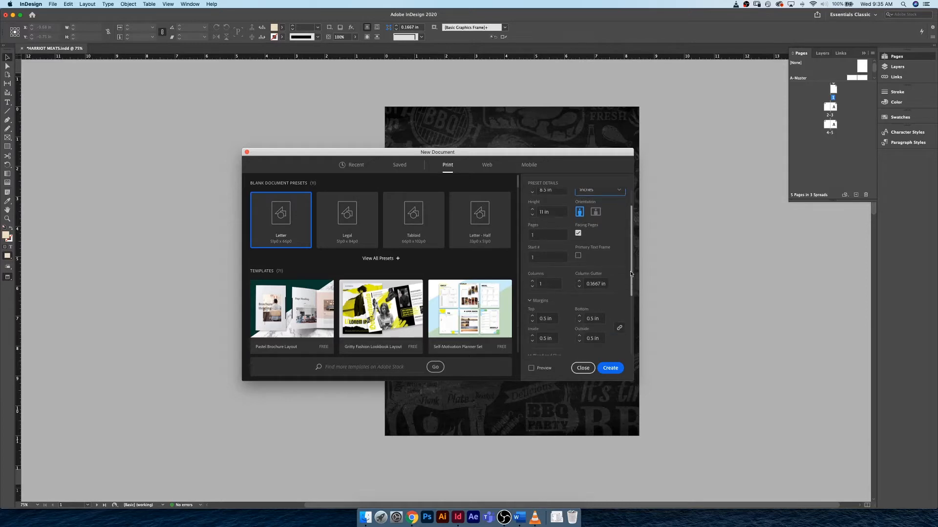
scroll(630, 279, "down", 4)
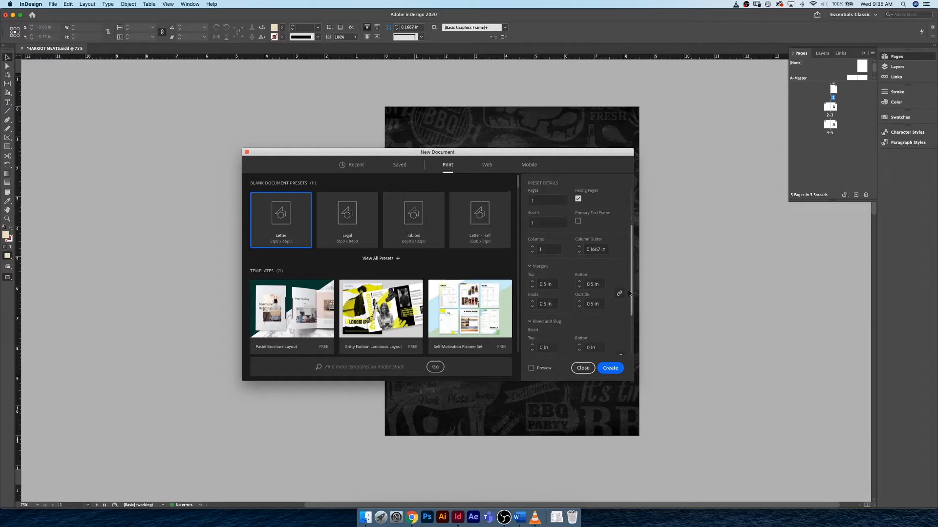
left_click(531, 366)
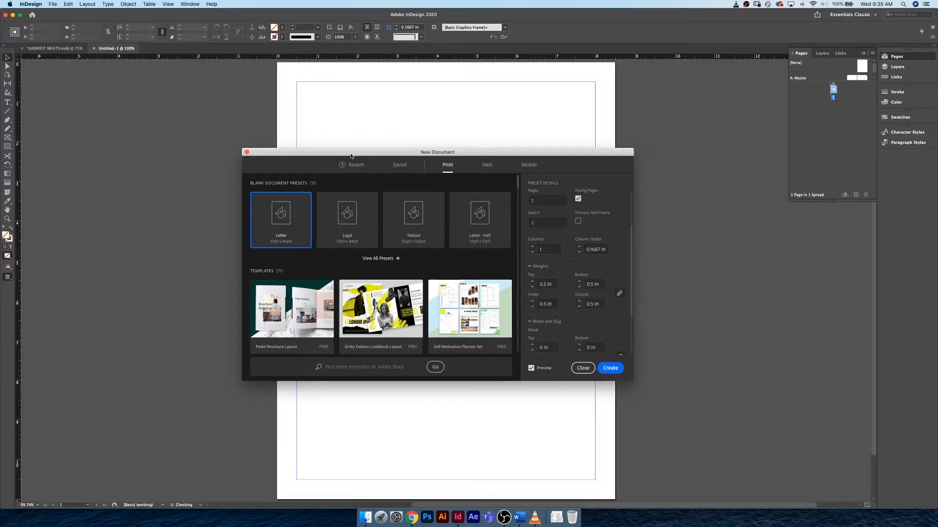
left_click_drag(350, 156, 159, 153)
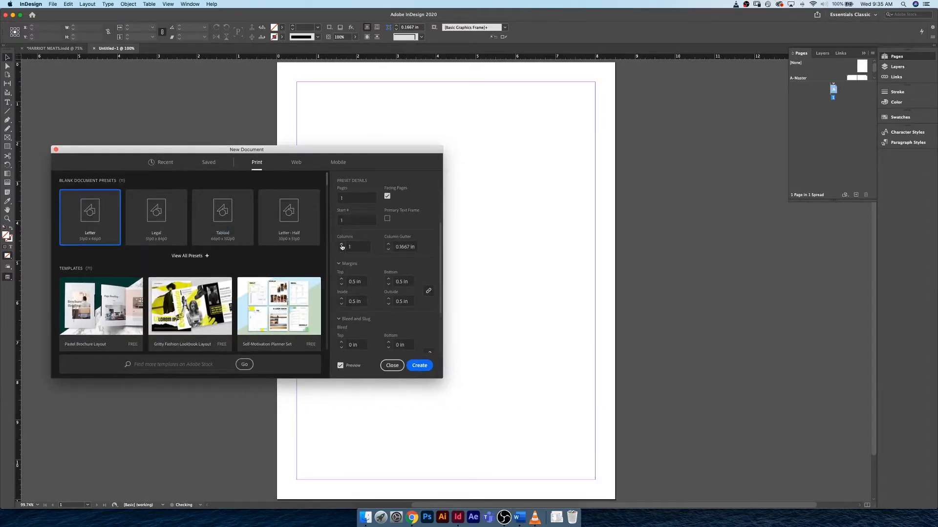
left_click(341, 245)
left_click(341, 245)
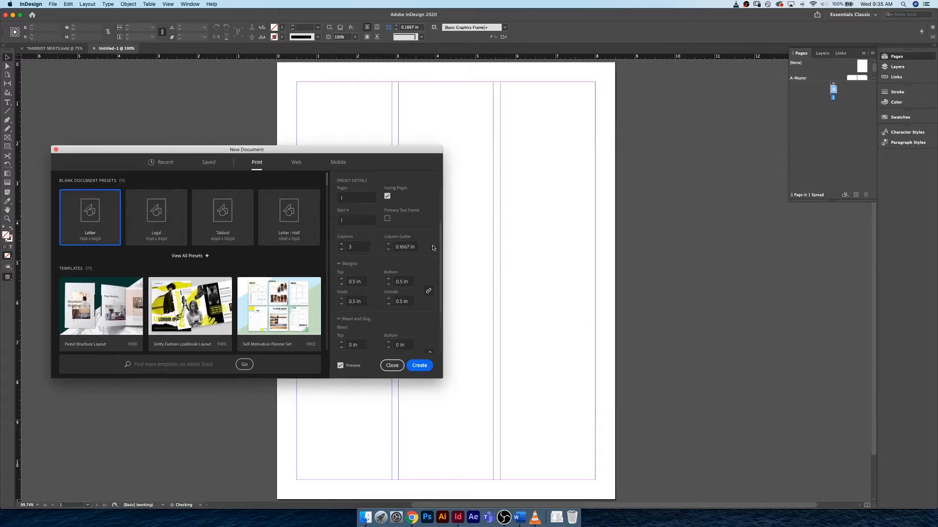
- Set the bleed to 0.125 in on all sides of the new document
scroll(433, 249, "down", 2)
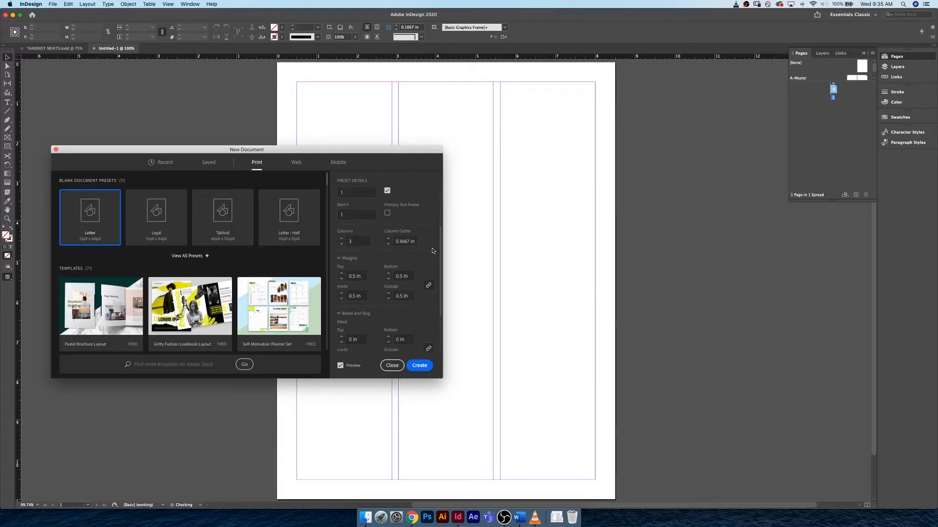
scroll(432, 250, "down", 5)
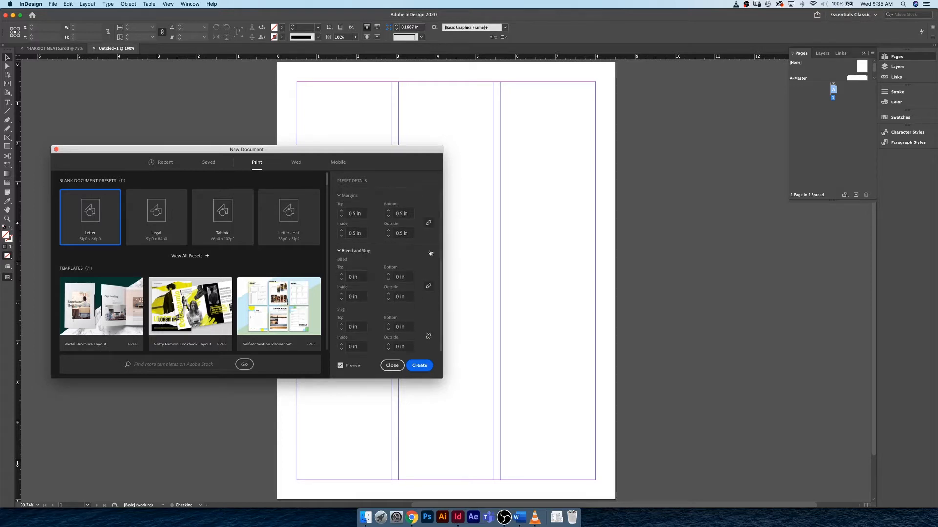
left_click(341, 274)
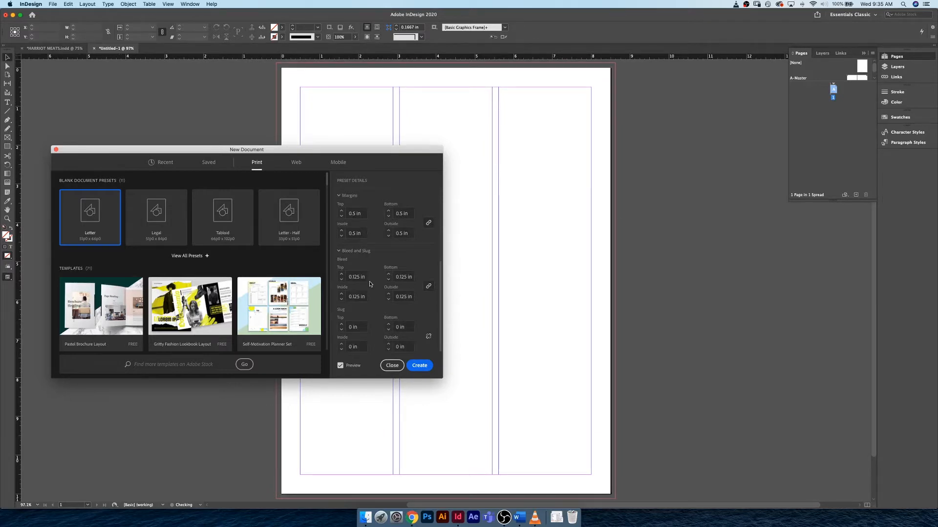
- Name the new document HARRIOT MEATS SHORT DOC and create it
scroll(370, 286, "up", 5)
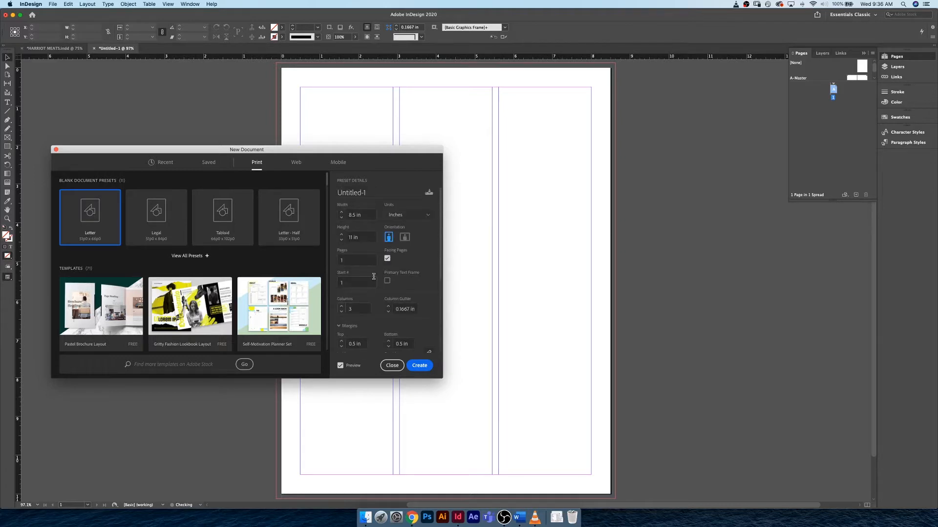
left_click(331, 192)
type("HARRIOT E")
type("EATS SHORT ")
type("FOX")
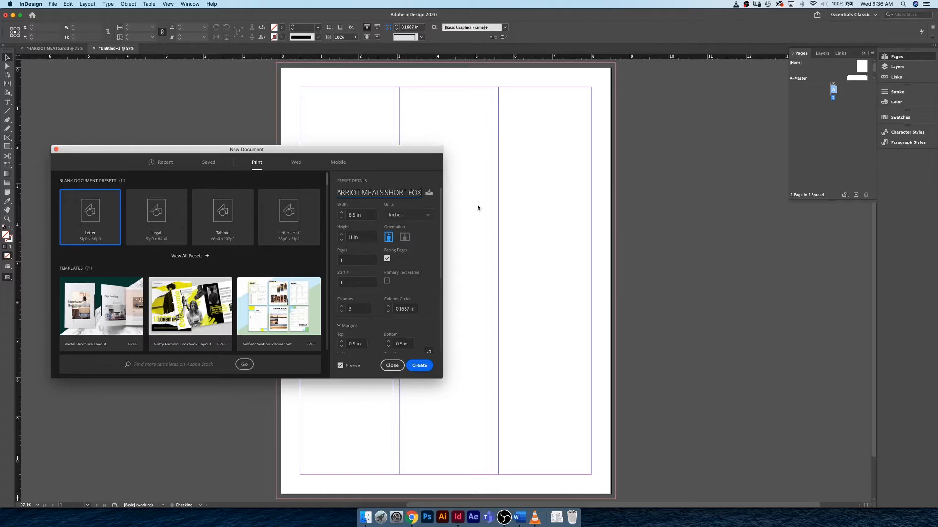
key("BackSpace")
key("BackSpace")
key("BackSpace")
type("DOC")
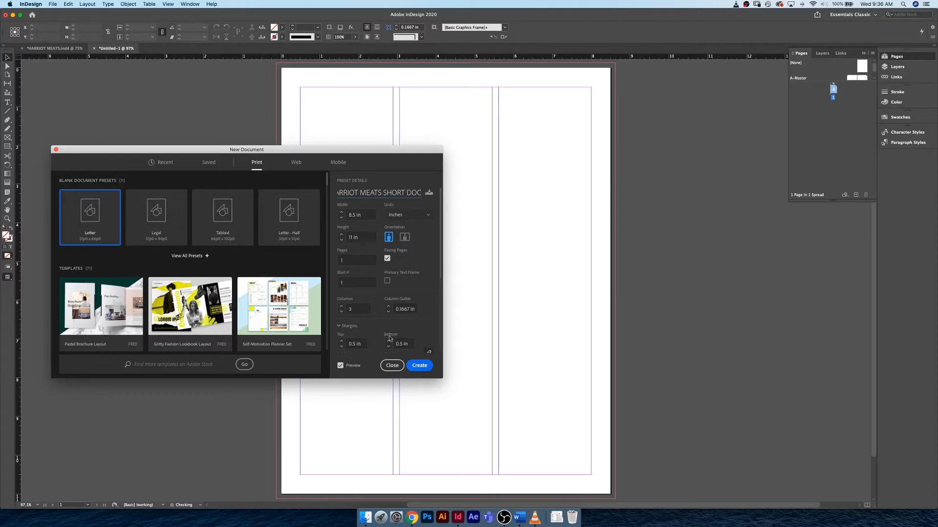
left_click(416, 366)
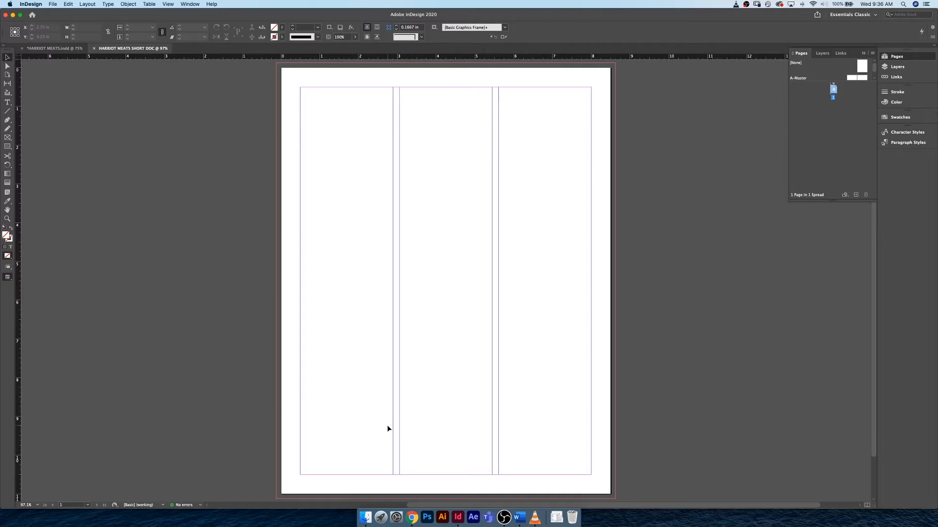
- Switch to Finder and examine the contents of the Z_Final and Links folders inside the HARRIOT MEATS SHORT DOC folder
left_click(367, 517)
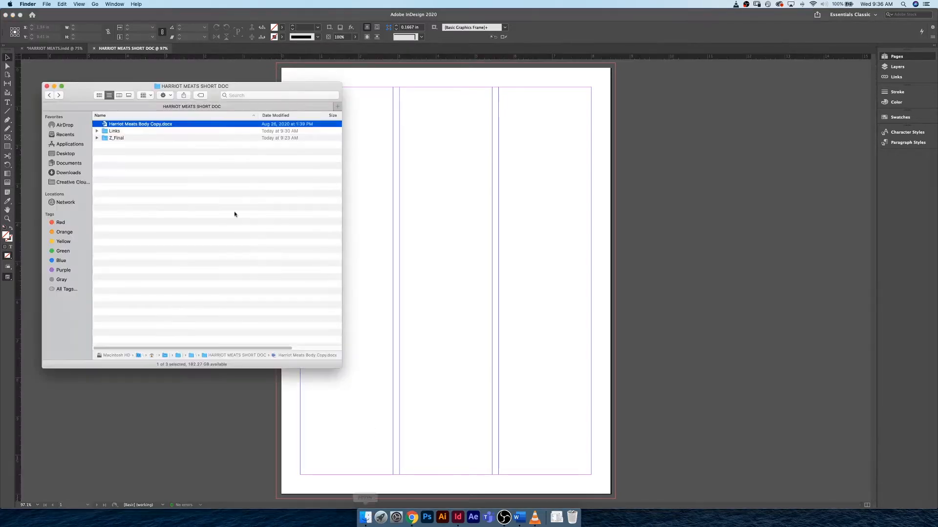
left_click(200, 201)
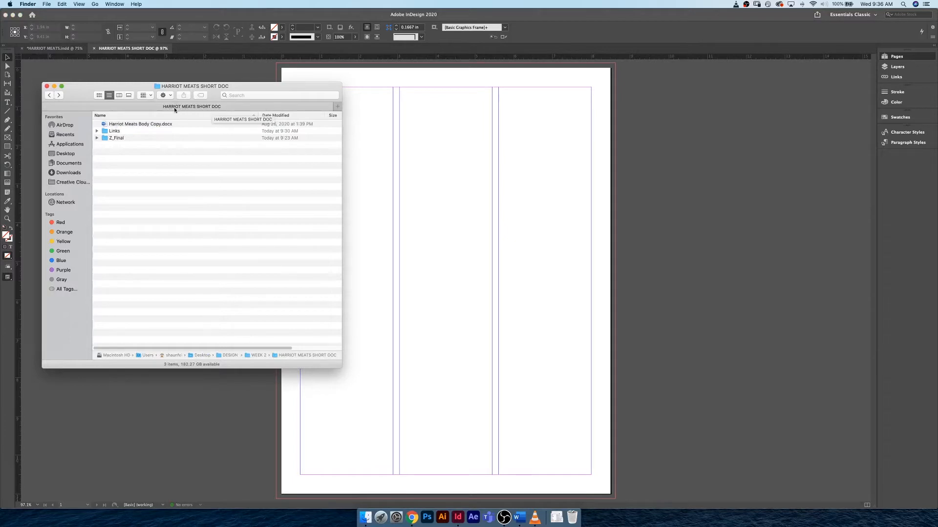
left_click(132, 138)
double_click(139, 139)
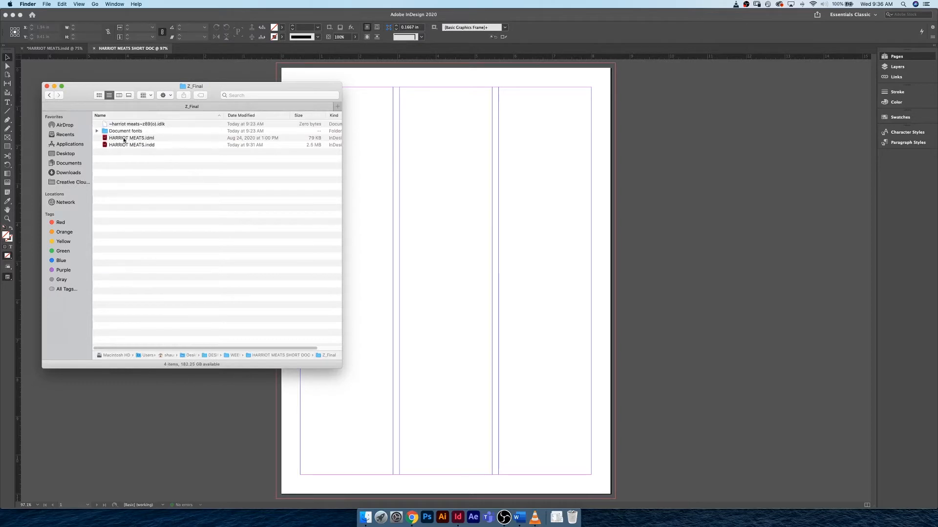
left_click(50, 95)
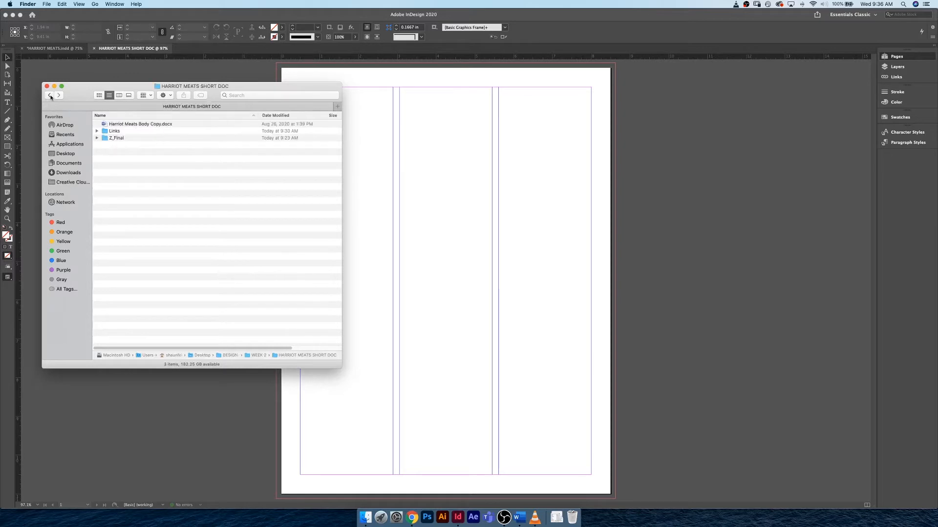
left_click(133, 132)
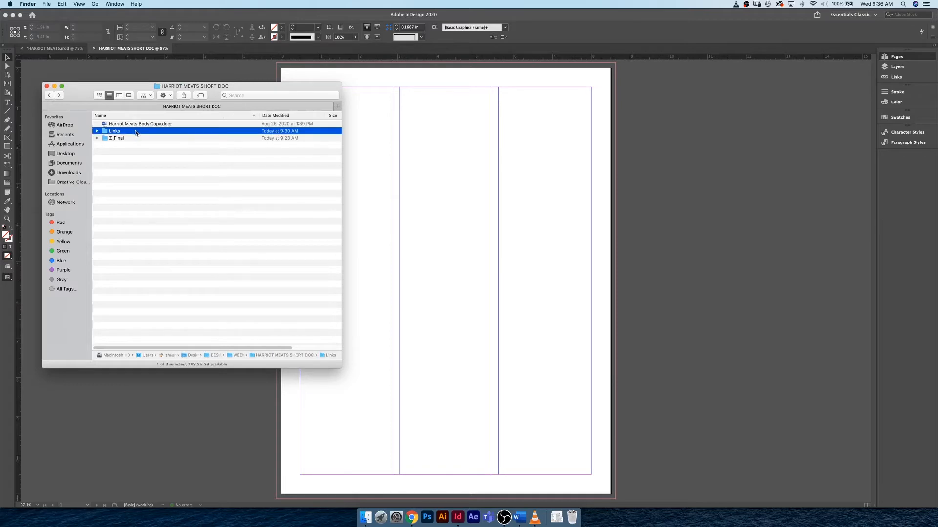
double_click(136, 133)
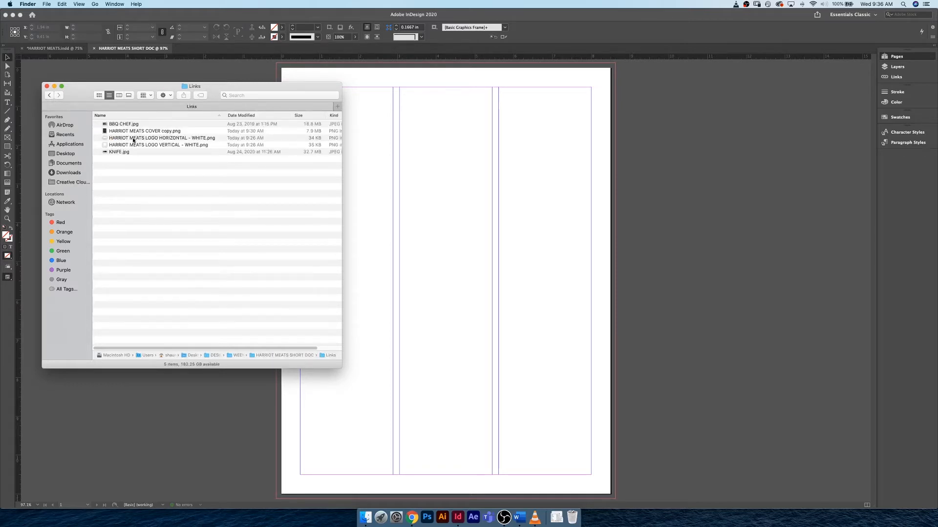
left_click(48, 96)
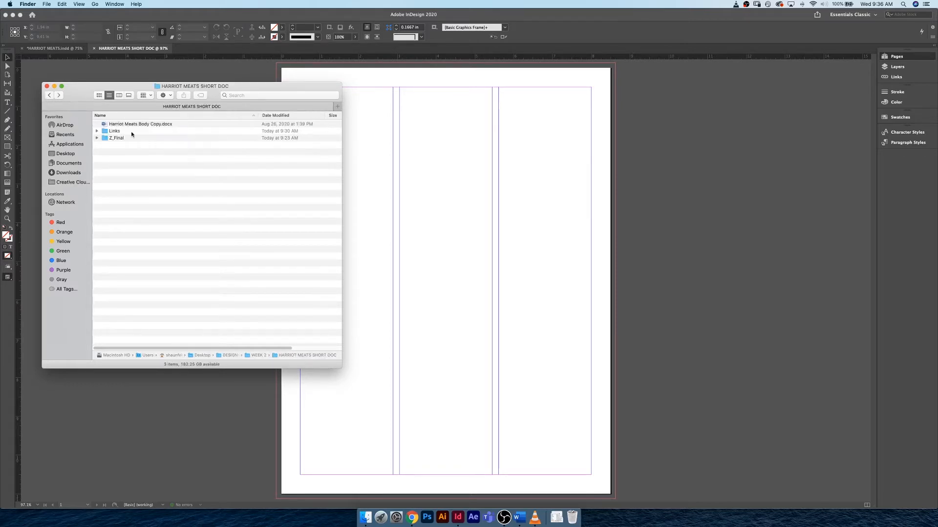
- Switch to Word and examine the corporate colours and body text in the Harriot Meats Body Copy document
left_click(157, 124)
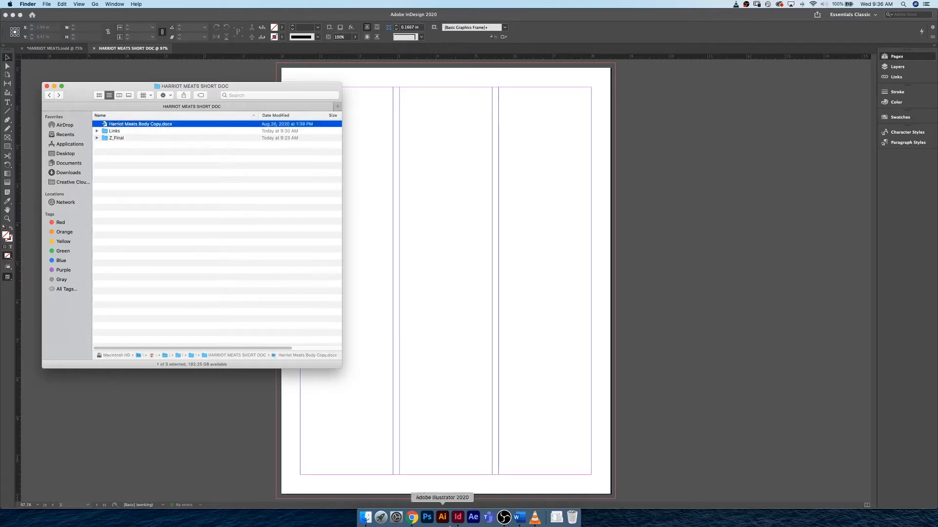
left_click(524, 524)
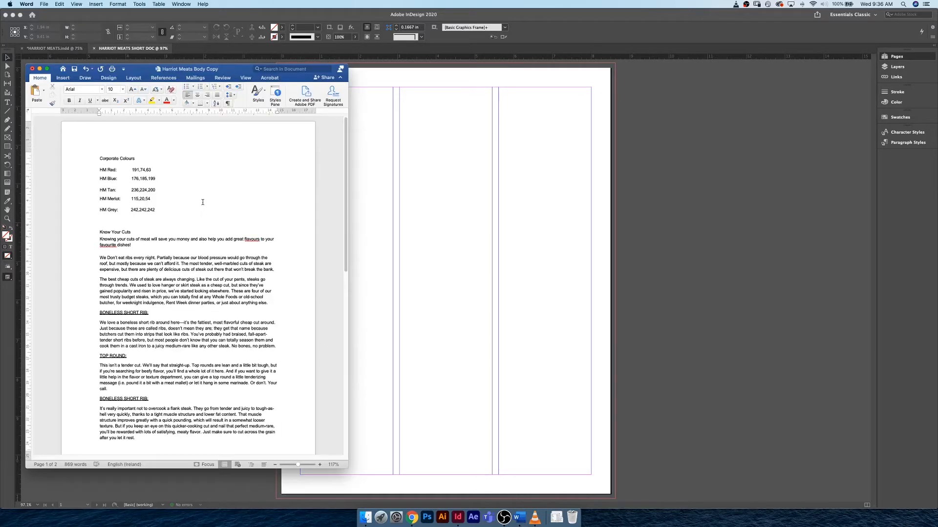
scroll(203, 202, "down", 2)
scroll(204, 203, "down", 3)
scroll(203, 203, "up", 3)
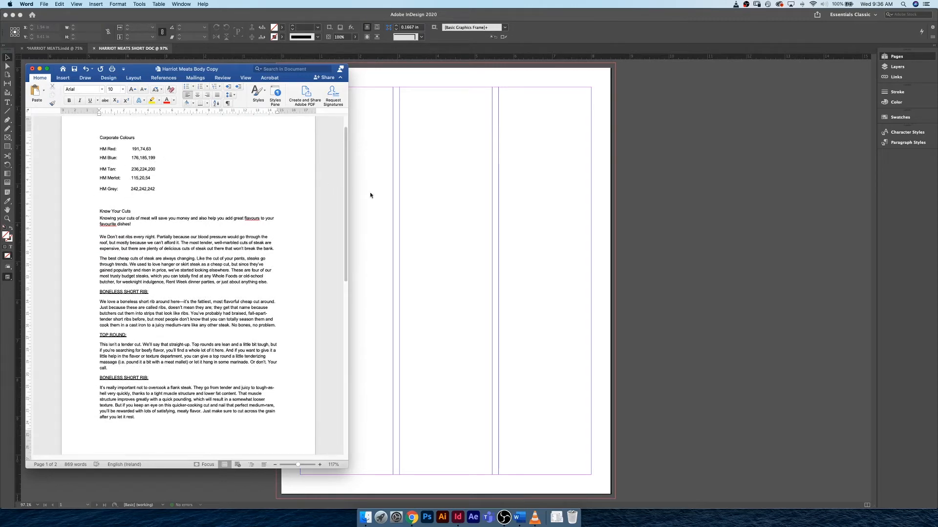
left_click(40, 70)
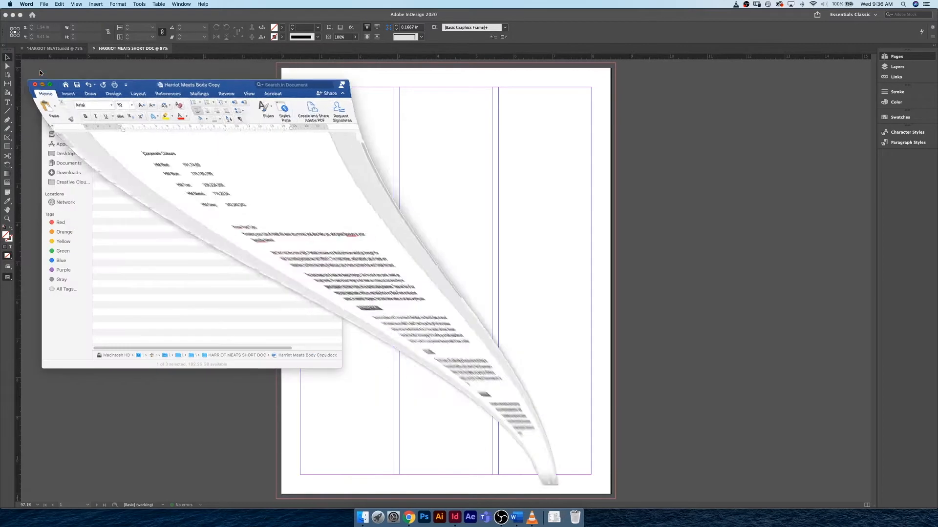
- Move the Finder window aside and view the cover page of the HARRIOT MEATS document in InDesign before returning to HARRIOT MEATS SHORT DOC
left_click(78, 89)
left_click_drag(78, 89, 56, 77)
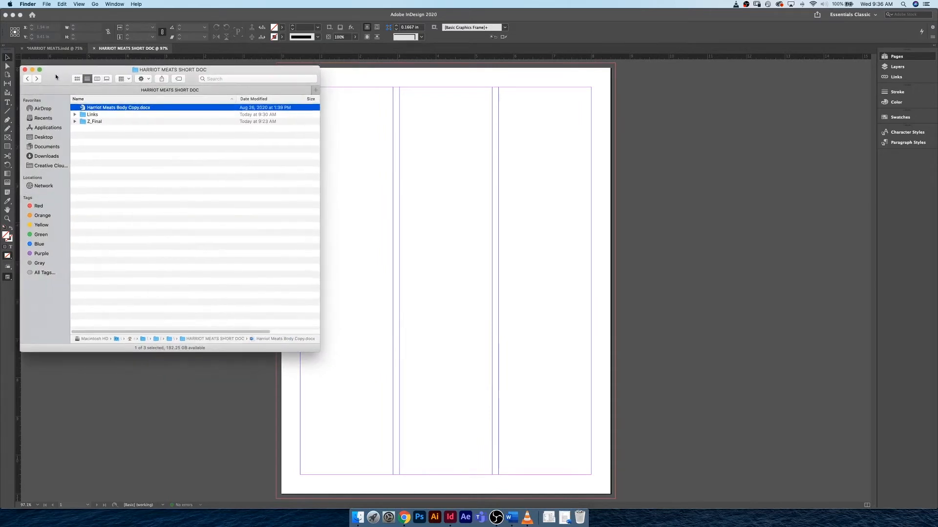
left_click(61, 52)
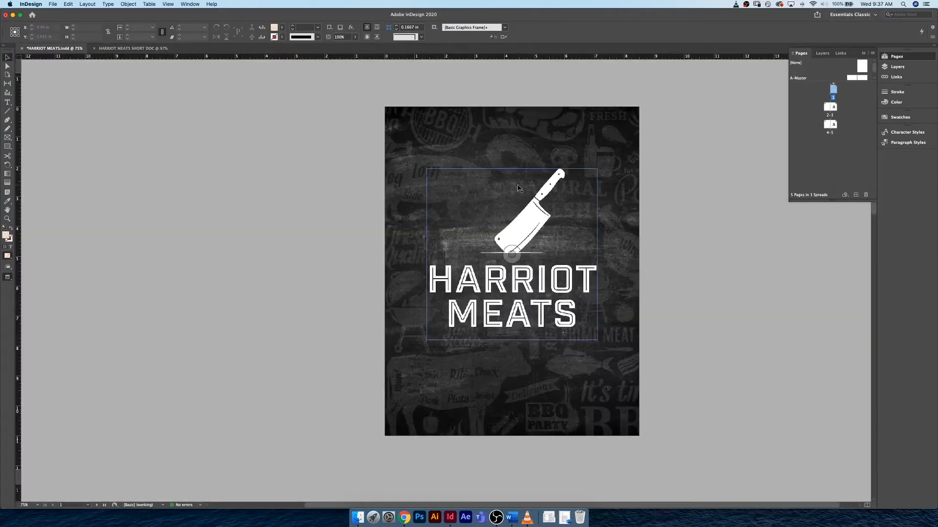
left_click(105, 49)
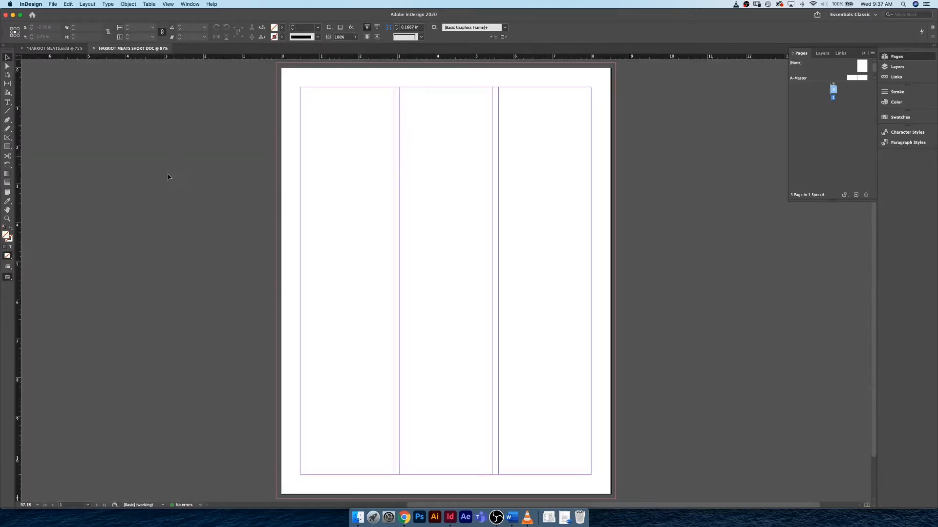
- Place HARRIOT MEATS COVER copy.png from Finder's Links folder at its original size, starting at the page's upper-left bleed corner
left_click(358, 517)
left_click(120, 122)
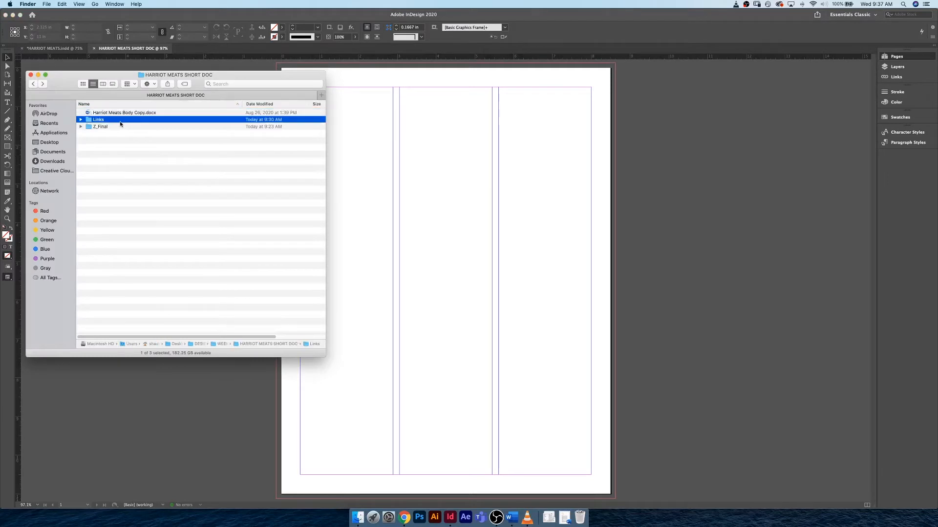
double_click(125, 122)
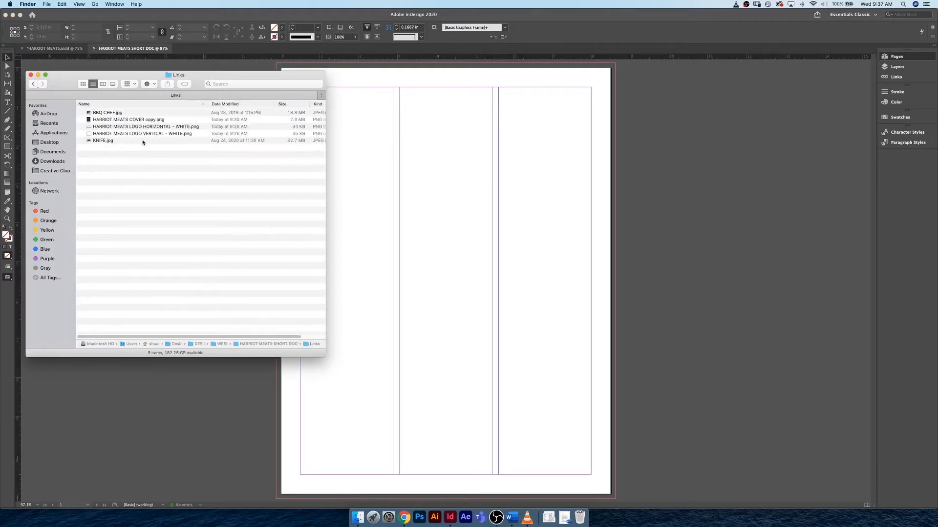
left_click(175, 121)
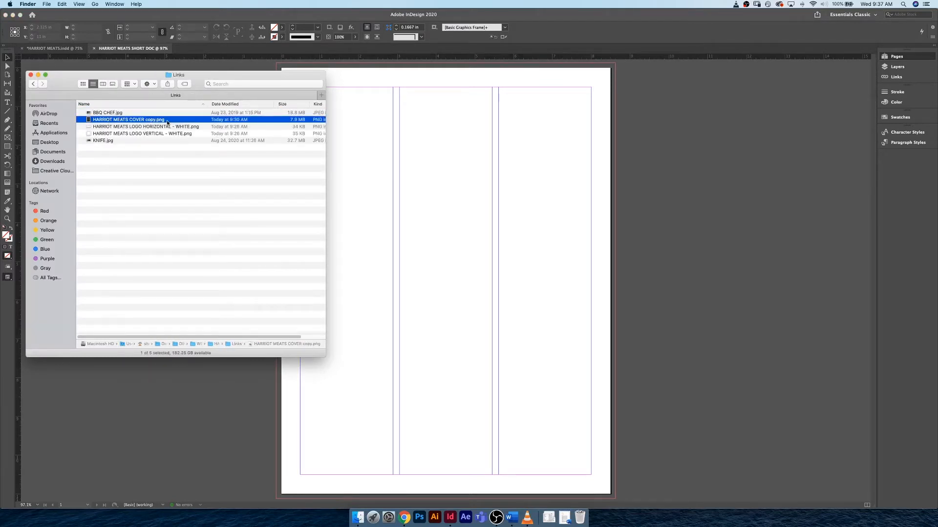
left_click_drag(142, 123, 437, 130)
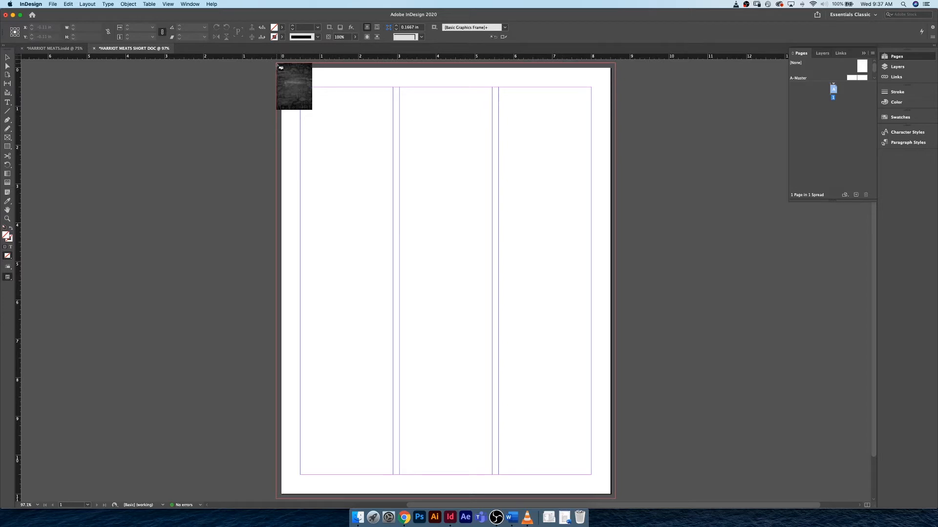
left_click(277, 64)
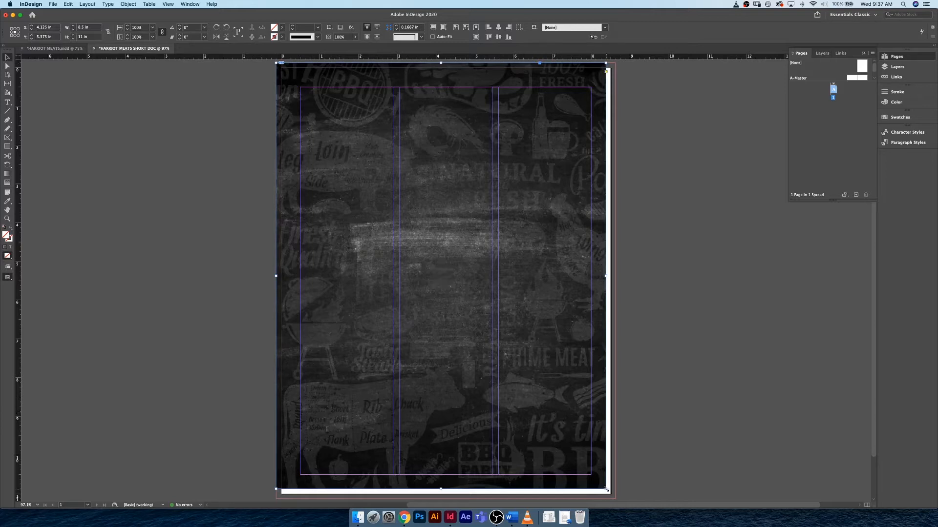
- Try to scale the cover image to about 8.88 × 11.5 in and nudge it over the bleed area, and delete it
left_click_drag(606, 489, 617, 499)
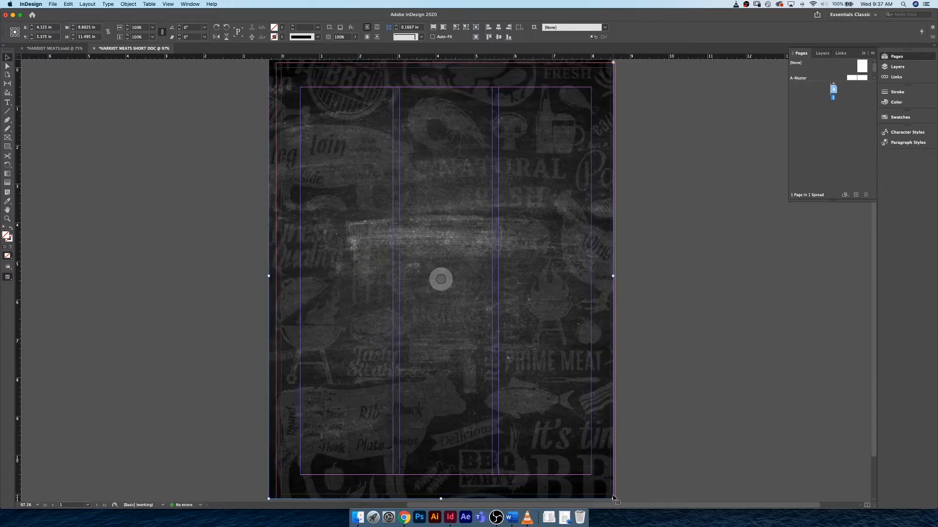
key("Right")
key("Right")
key("Right")
key("Right")
key("Right")
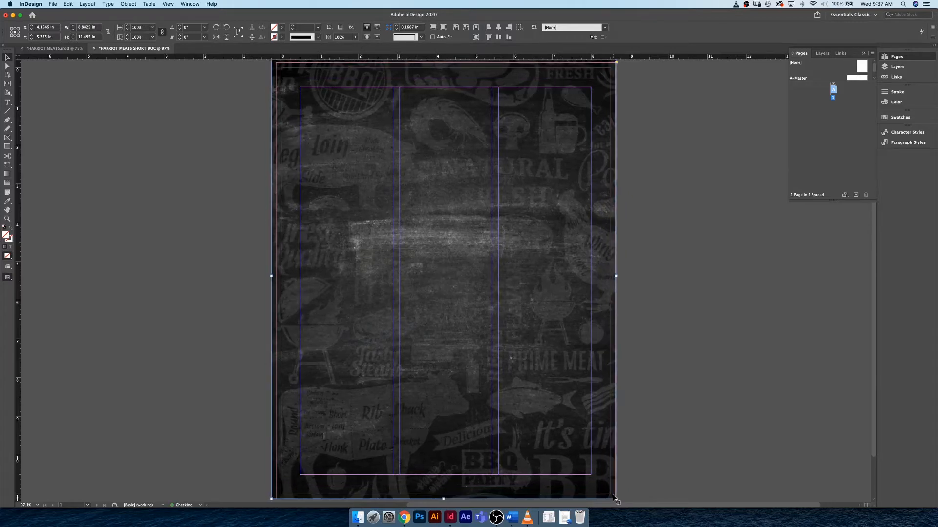
key("Right")
key("Right")
key("Right")
key("Right")
key("Right")
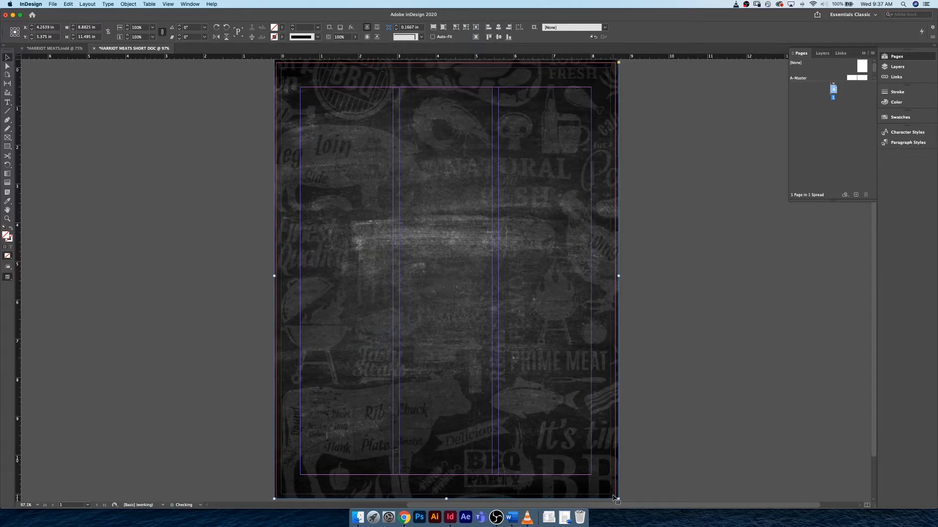
key("Right")
key("Right")
key("Down")
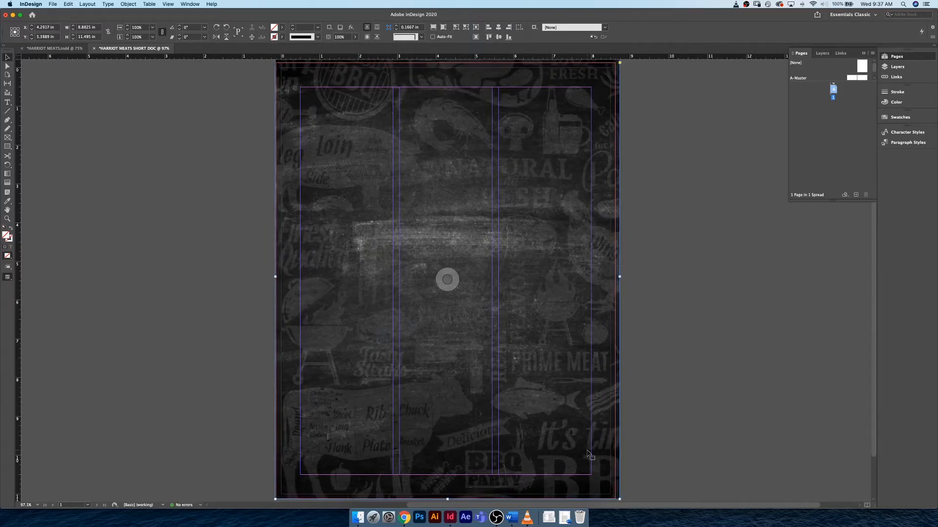
key("BackSpace")
- Try to place HARRIOT MEATS COVER copy.png from Finder in a bleed-to-bleed frame about 8.69 × 11.25 in, and delete it
key("super+Tab")
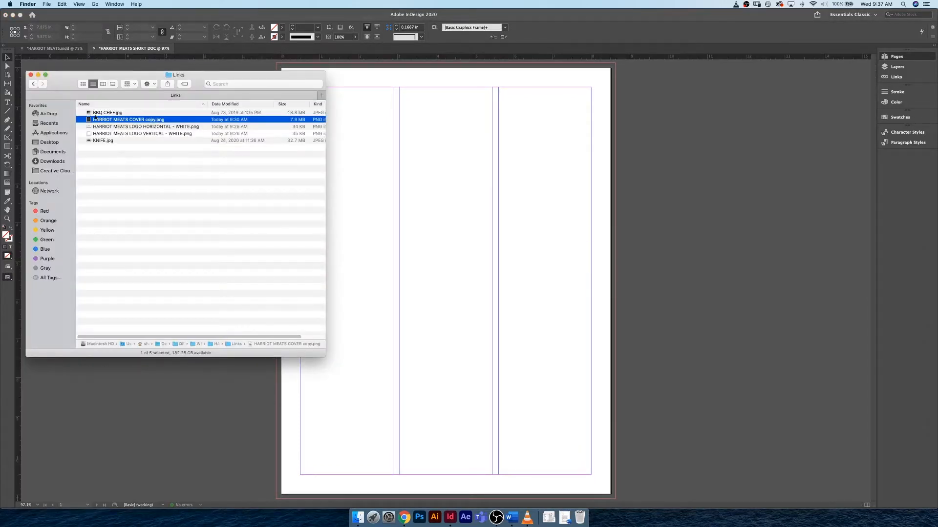
left_click_drag(96, 119, 396, 153)
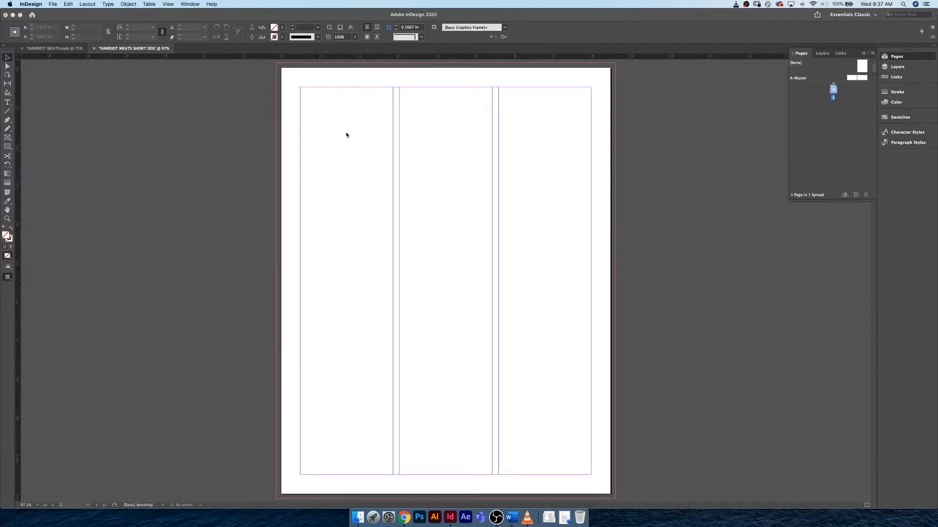
left_click_drag(278, 64, 615, 500)
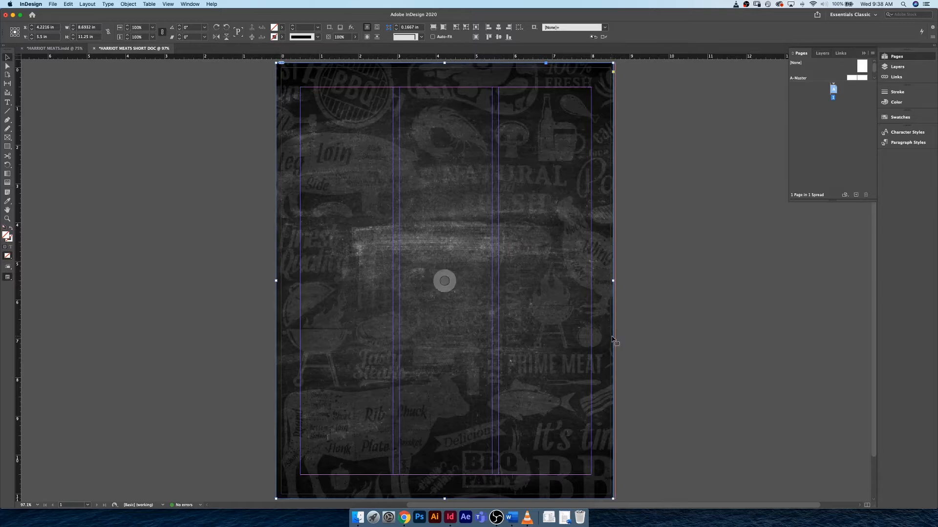
key("Right")
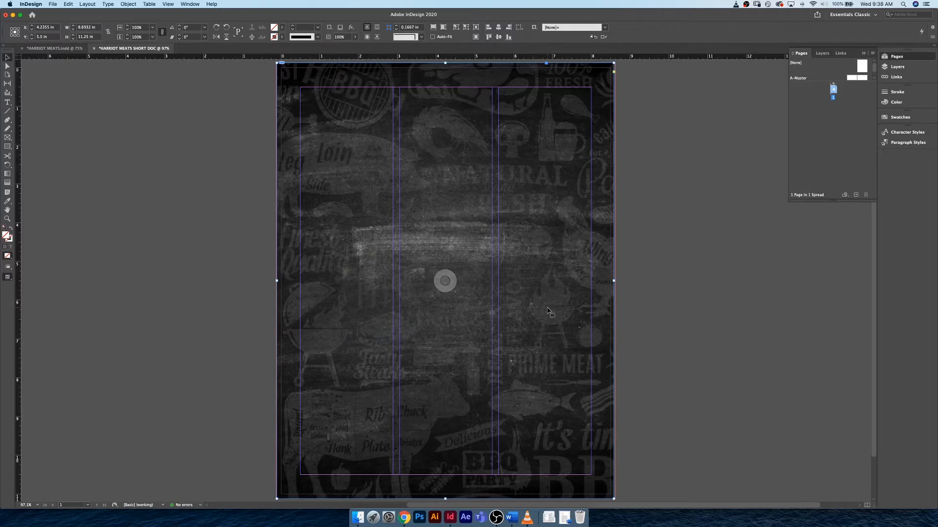
key("Delete")
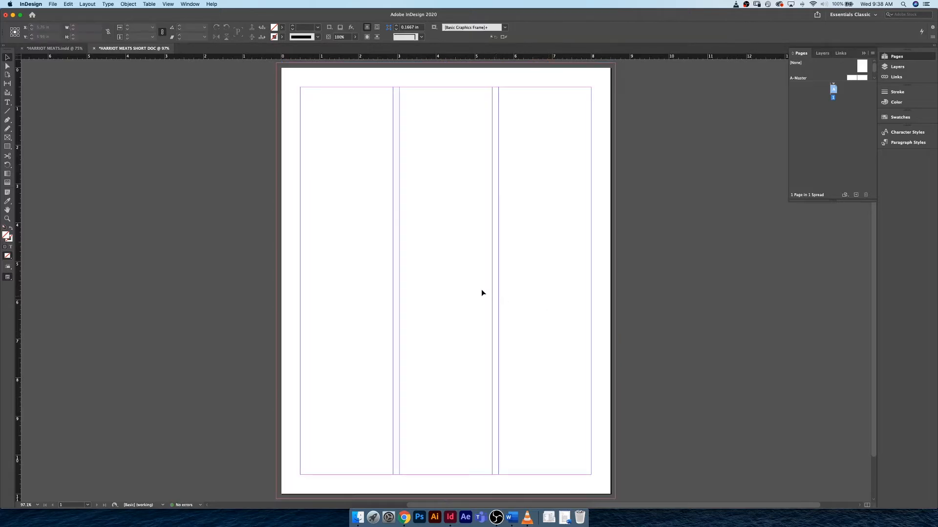
- Place HARRIOT MEATS COVER copy.png from the Links folder across the whole page out to the bleed, about 8.69 × 11.25 in
left_click(52, 4)
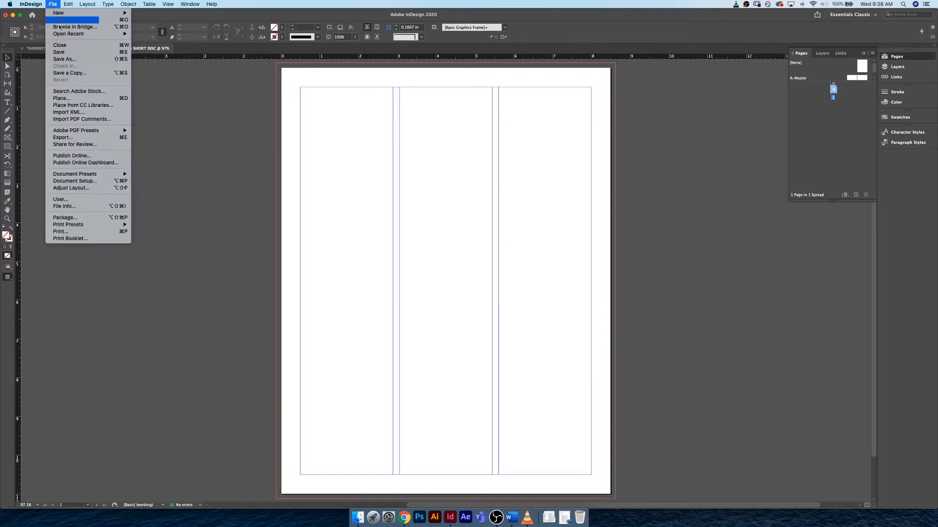
left_click(77, 99)
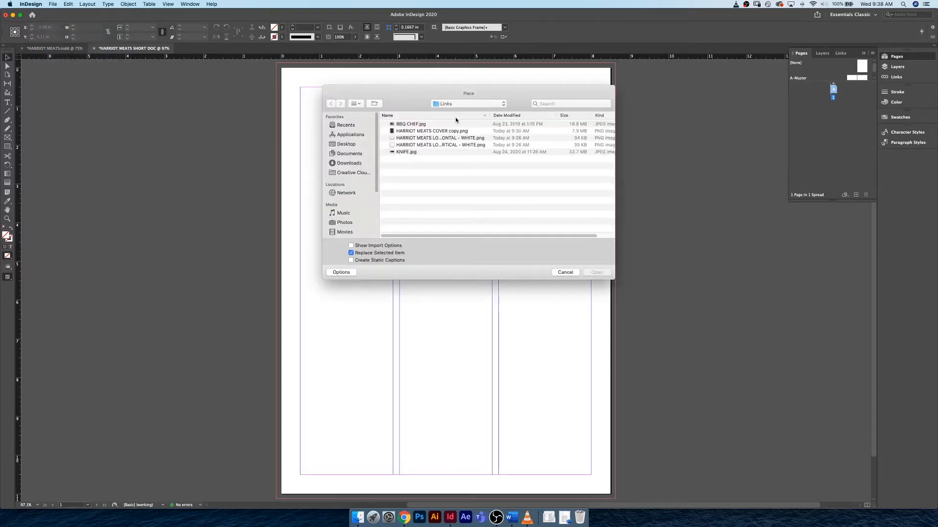
left_click(430, 131)
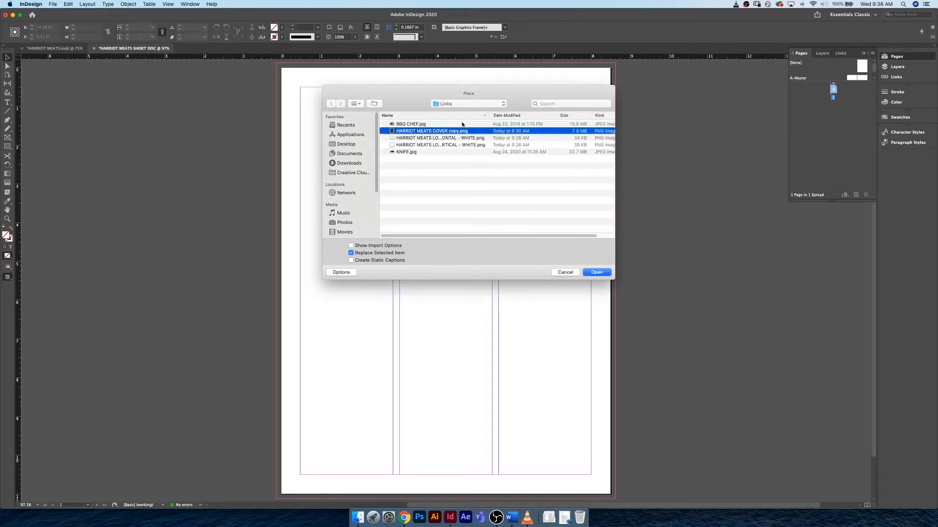
left_click(469, 106)
left_click(469, 115)
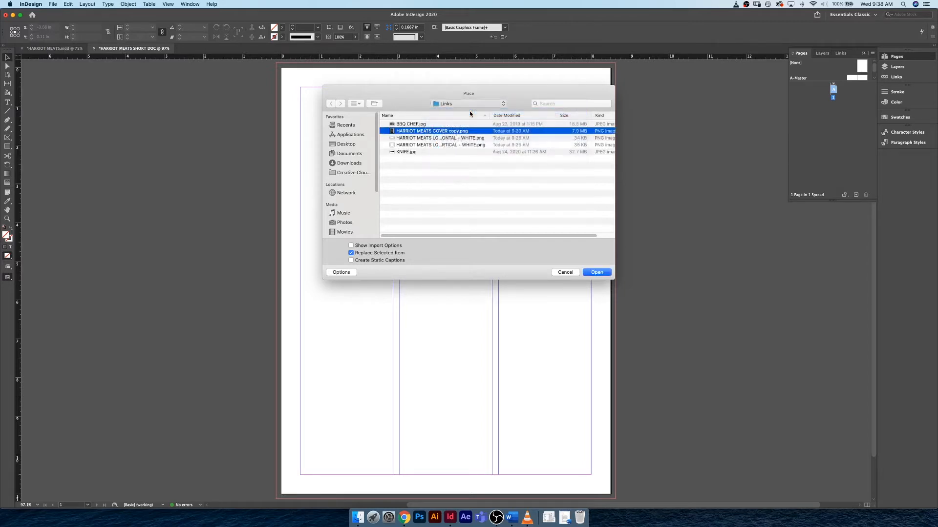
left_click(403, 132)
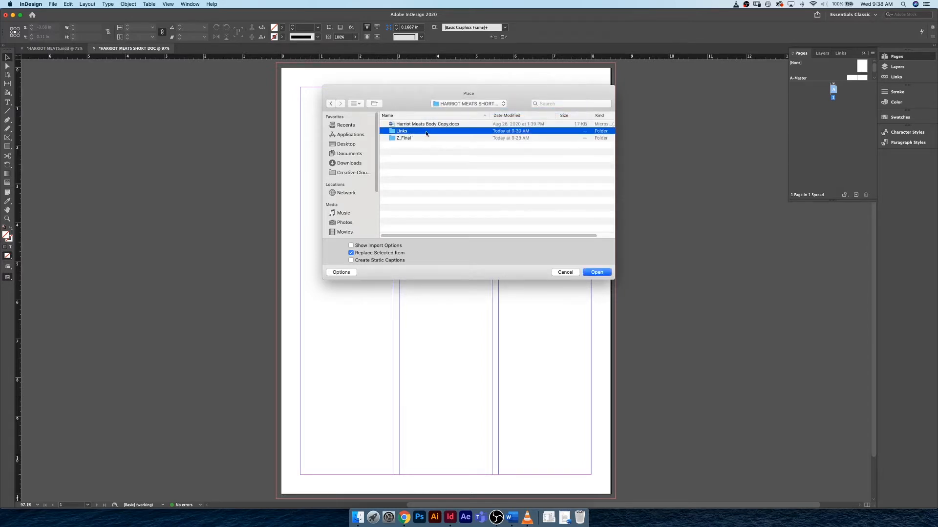
double_click(404, 132)
left_click(403, 132)
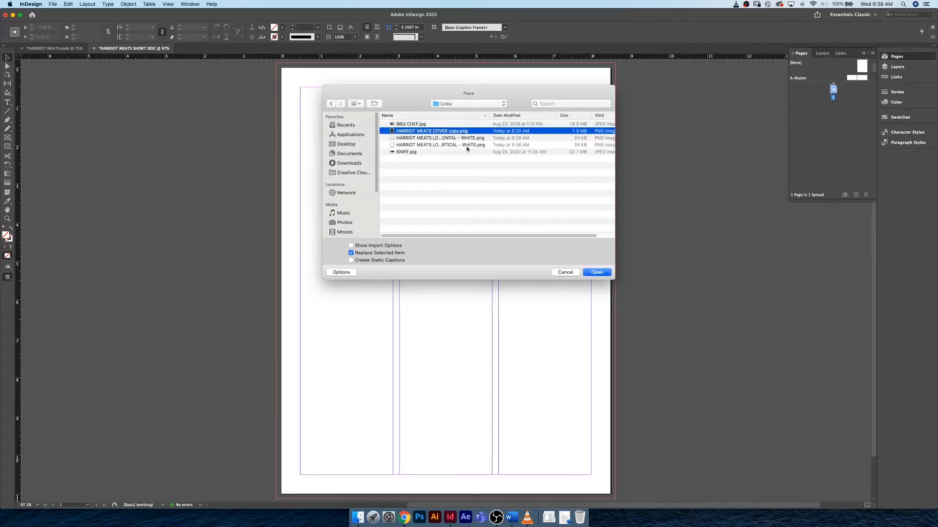
key("Return")
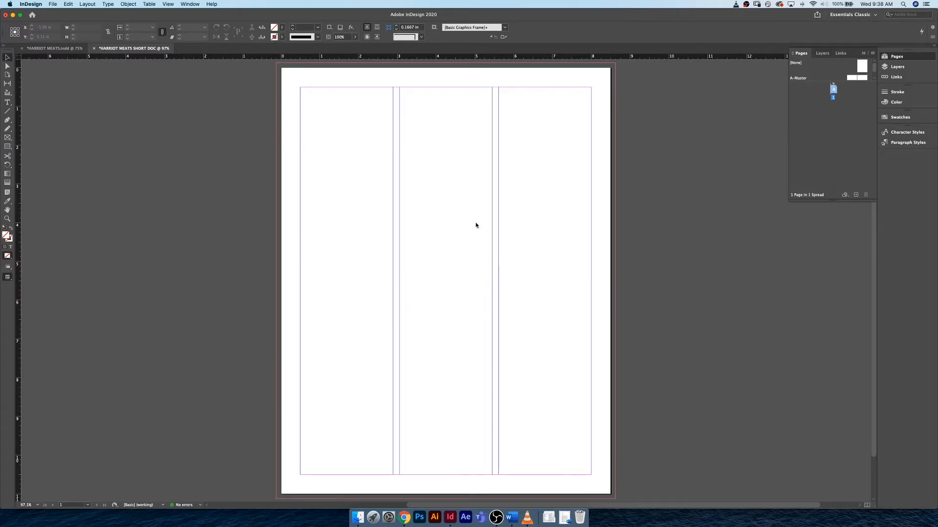
left_click(278, 64)
left_click_drag(278, 65, 613, 499)
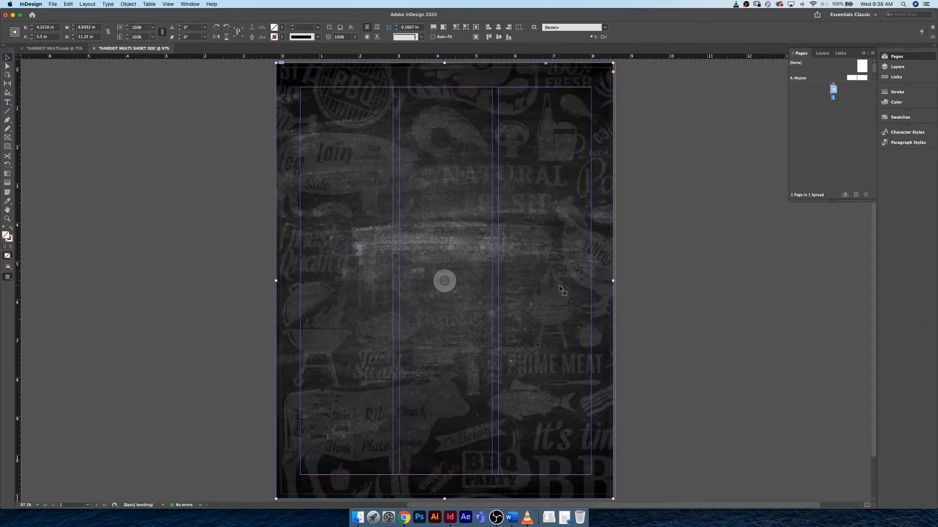
left_click(258, 168)
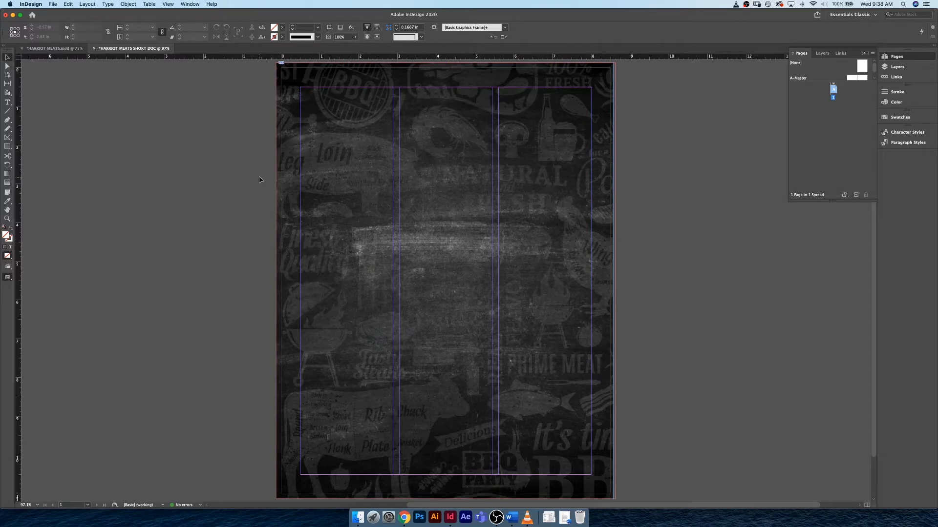
- Rename Layer 1 as IMAGERY
left_click(908, 70)
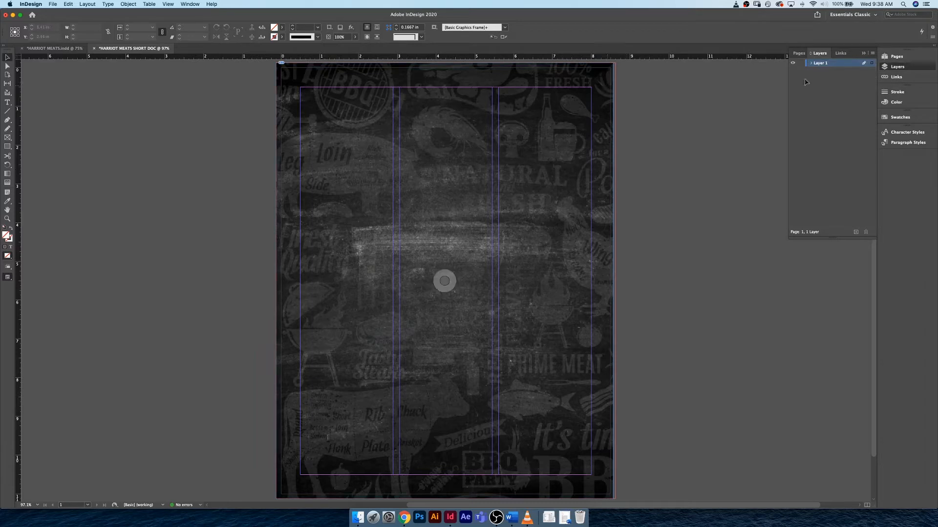
double_click(817, 64)
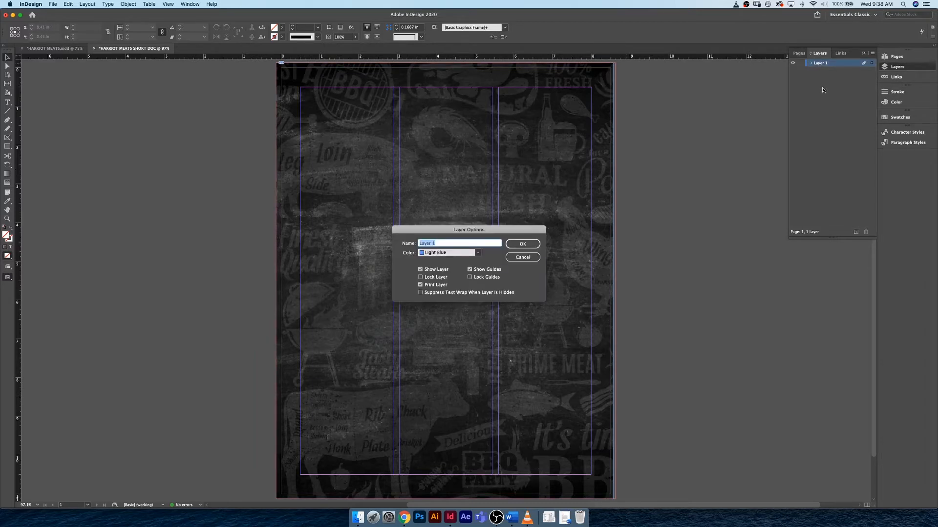
type("TE")
type("IMAGERY")
key("Return")
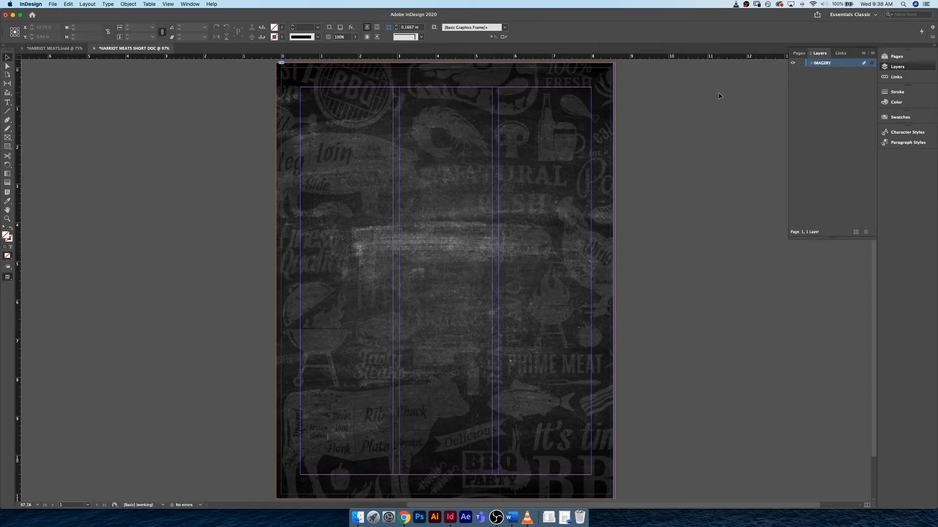
- Try to place HARRIOT MEATS LOGO VERTICAL - WHITE.png from the Links folder directly on the cover, and undo the placement
left_click(444, 281)
key("super+Tab")
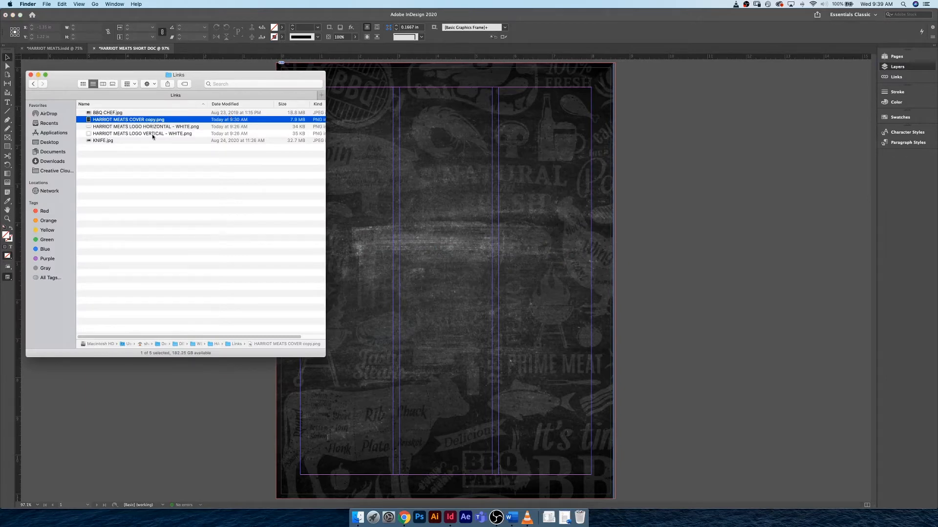
left_click(152, 134)
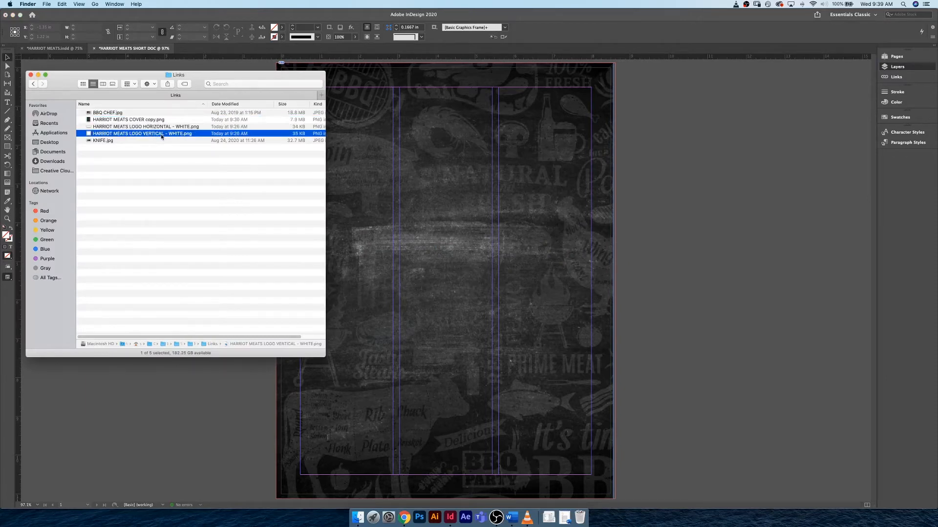
left_click_drag(145, 135, 484, 168)
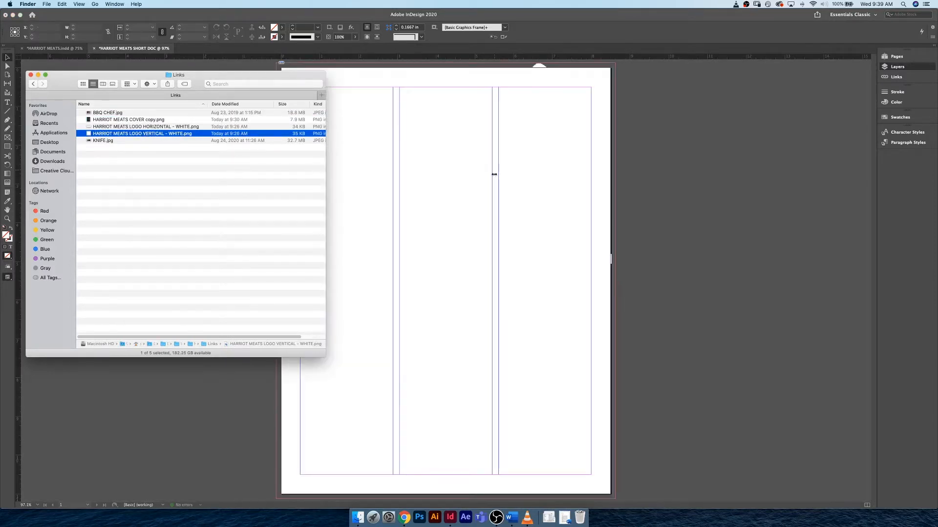
left_click(222, 400)
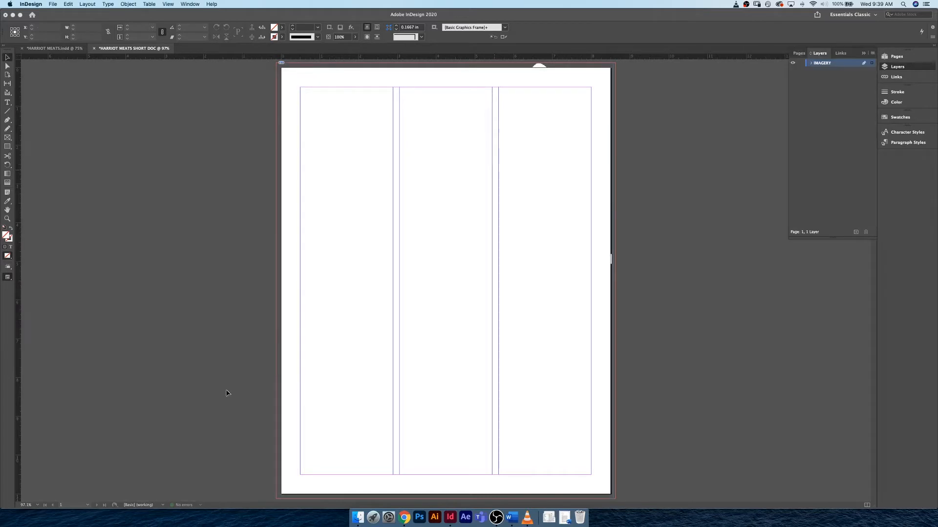
key("super+z")
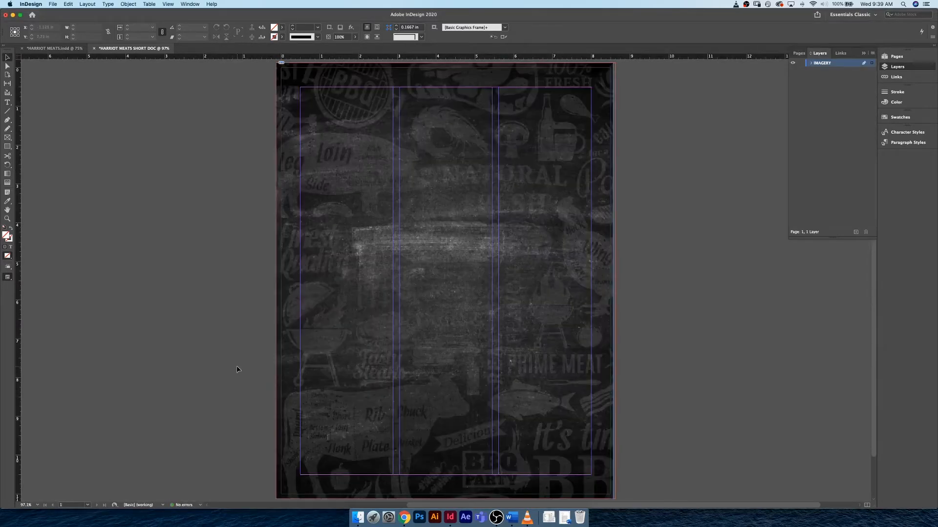
- Place HARRIOT MEATS LOGO VERTICAL - WHITE.png from the Links folder over the middle of the cover, about 5.55 × 5.57 in
key("super+Tab")
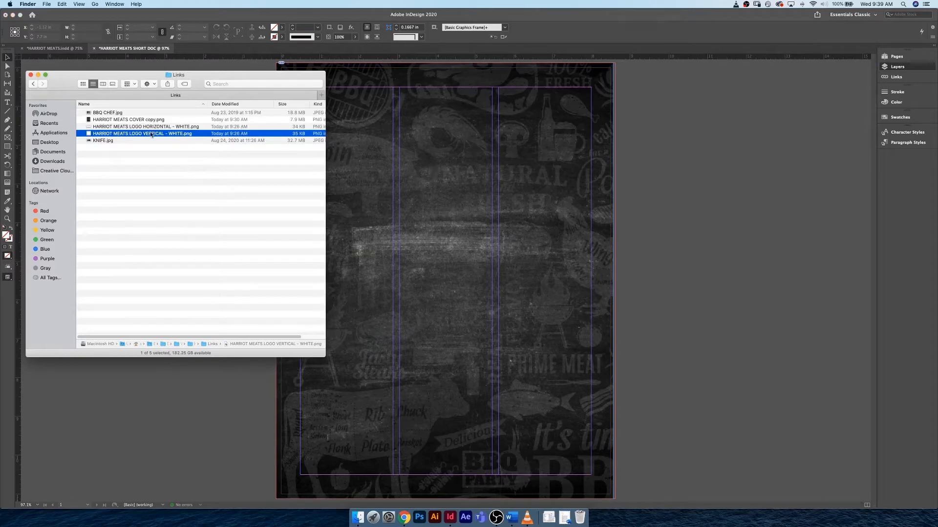
left_click_drag(148, 131, 684, 242)
left_click(693, 239)
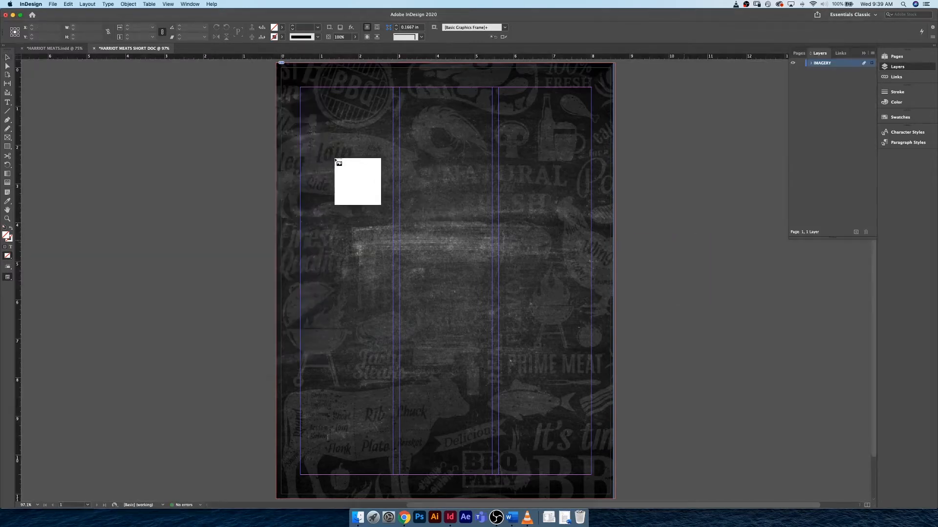
left_click_drag(341, 163, 555, 353)
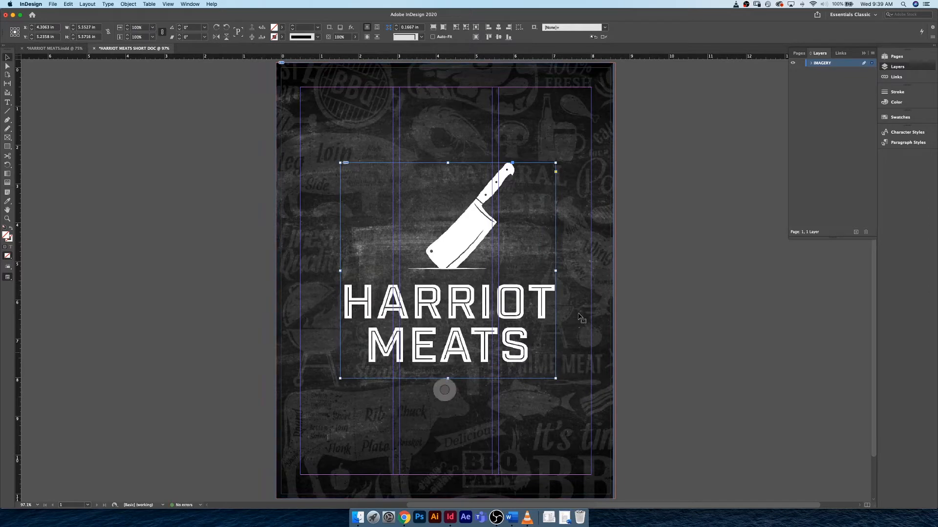
- Nudge the logo up and left on the cover to about X 4.10 in, Y 4.82 in, and deselect it
key("shift+Up")
key("shift+Up")
key("shift+Up")
key("shift+Left")
key("shift+Left")
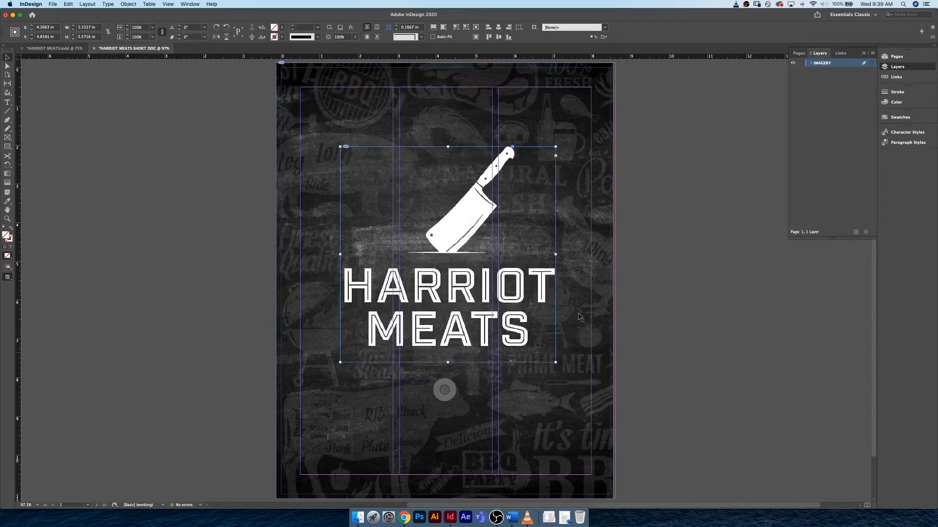
key("Right")
key("Right")
key("Right")
key("Right")
key("Right")
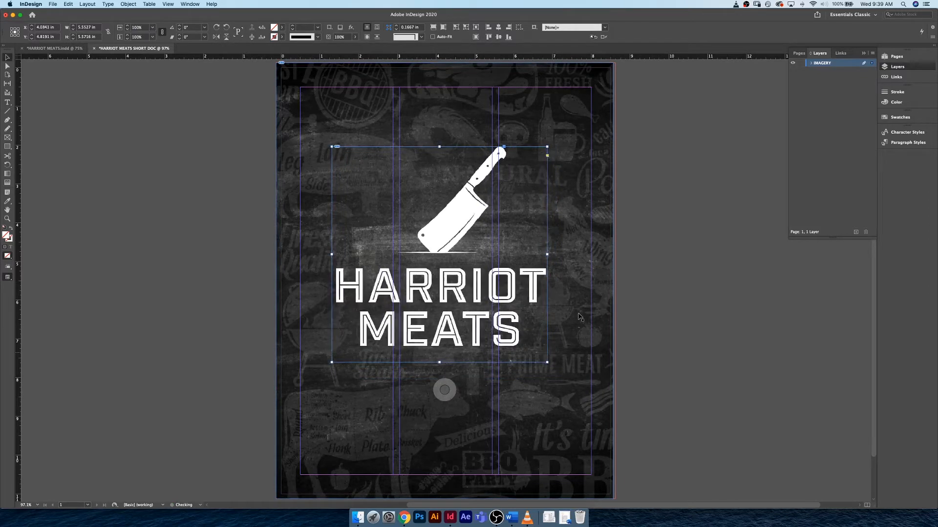
key("Right")
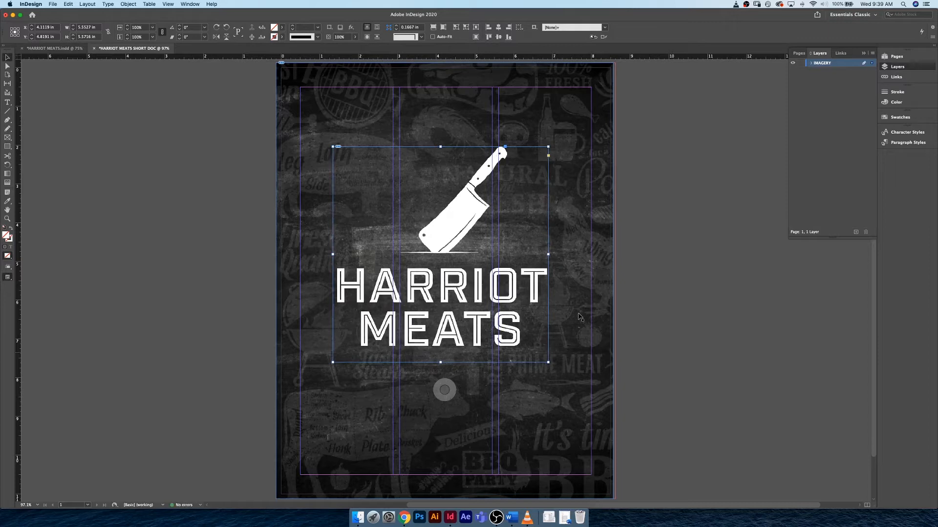
key("Left")
key("Left")
key("Right")
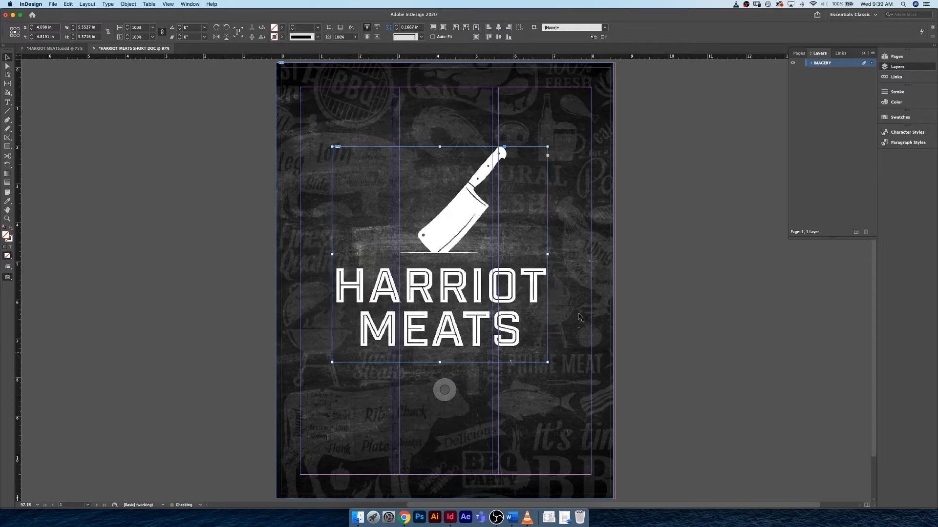
left_click(679, 259)
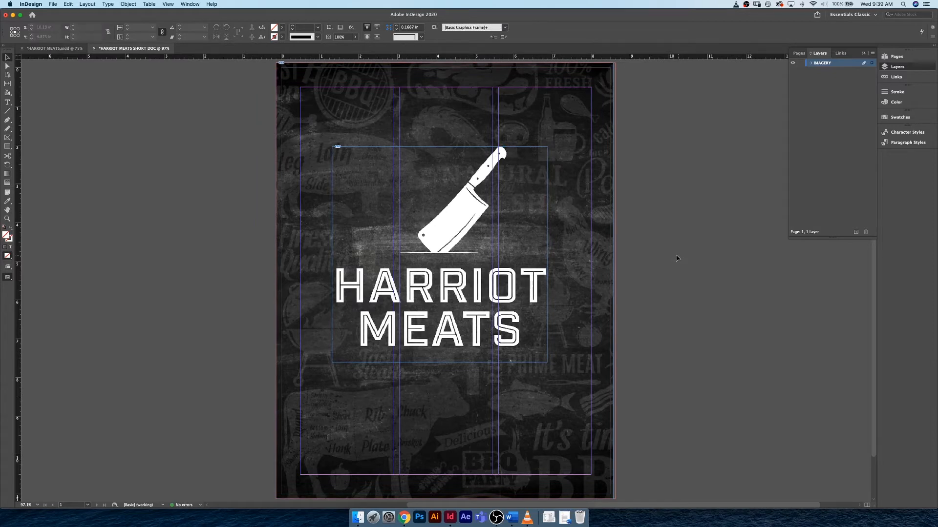
- Preview the cover without guides, nudge the logo right to about X 4.14 in, and return to the normal view
key("w")
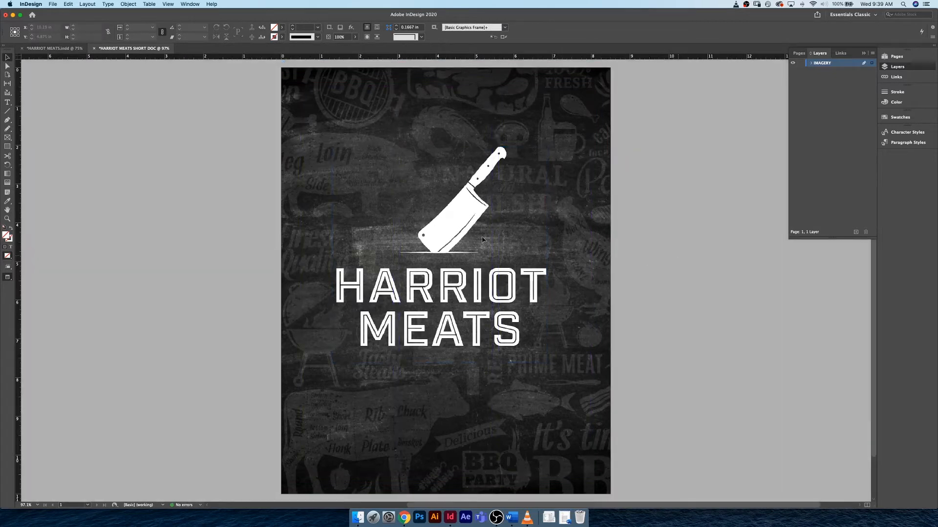
key("super+a")
key("Right")
key("Right")
key("Right")
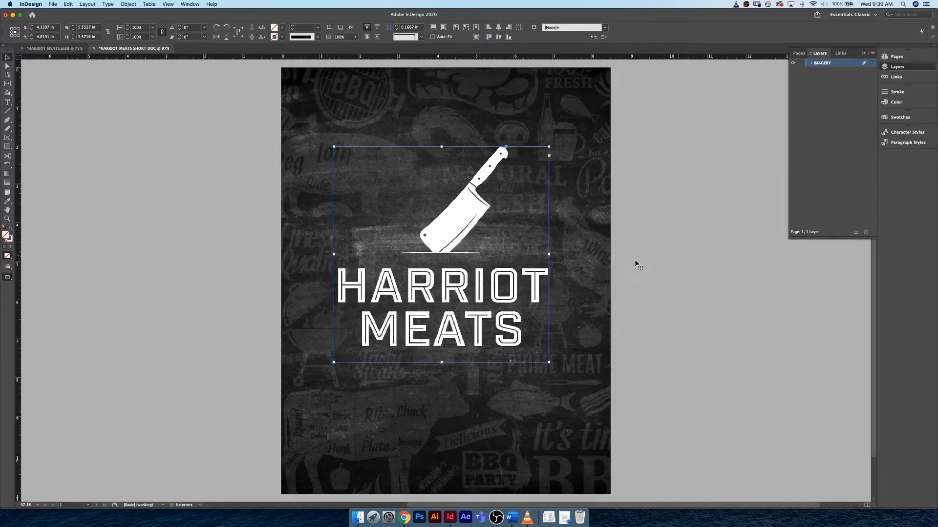
left_click(498, 38)
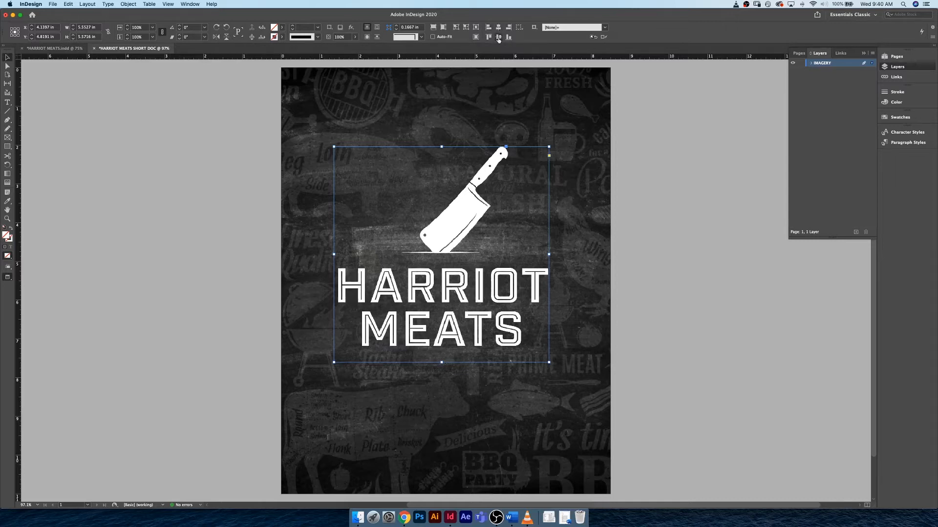
left_click(653, 206)
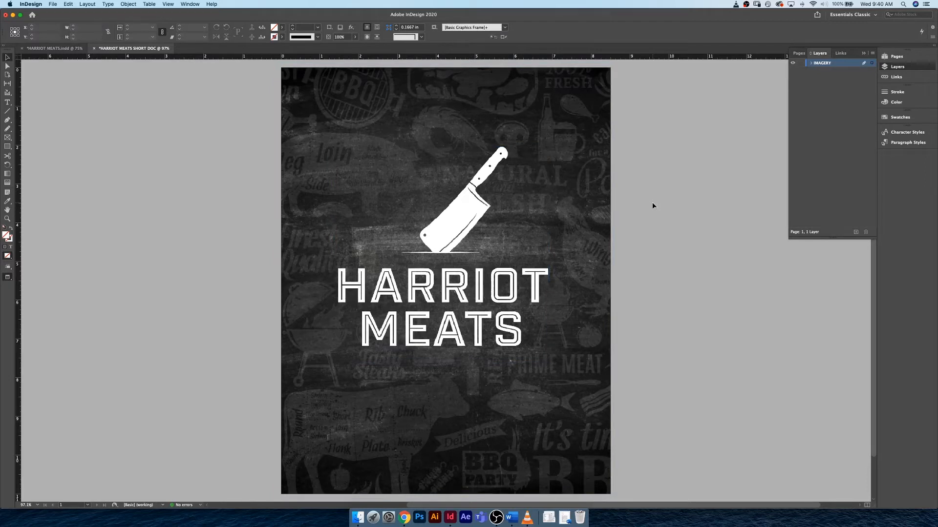
key("w")
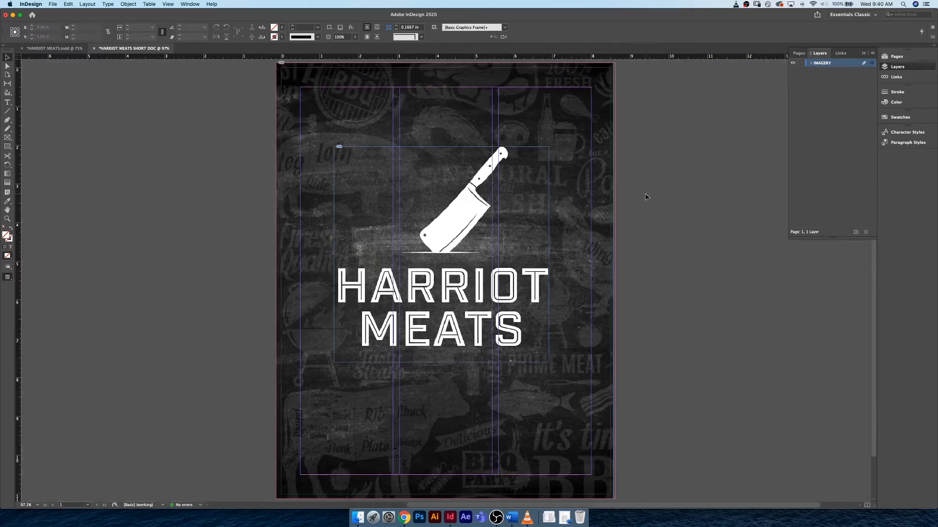
- Add a Drop Shadow effect to the logo with the live preview enabled
left_click(476, 198)
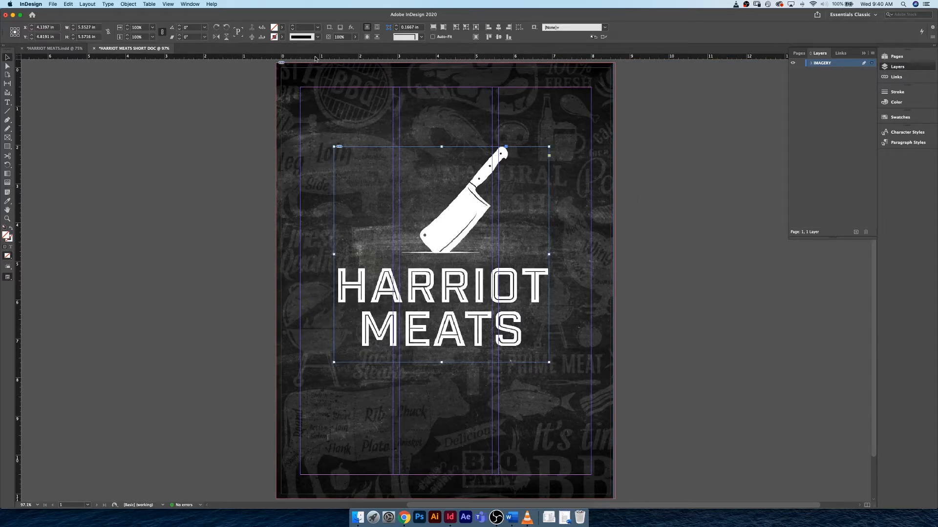
left_click(187, 4)
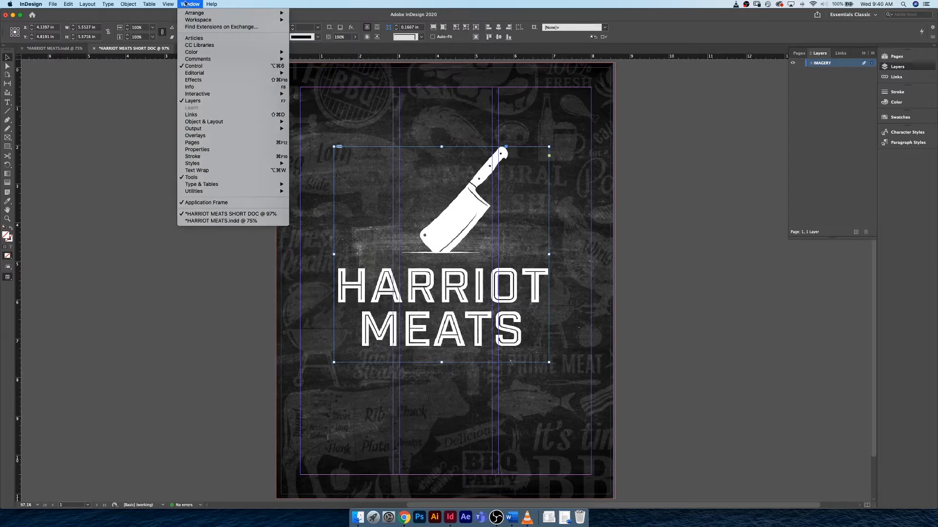
left_click(214, 80)
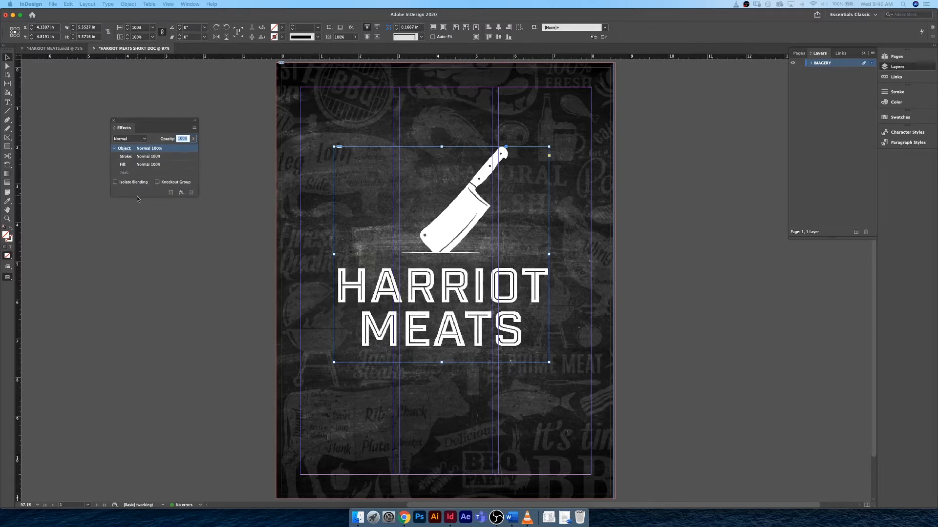
left_click(195, 129)
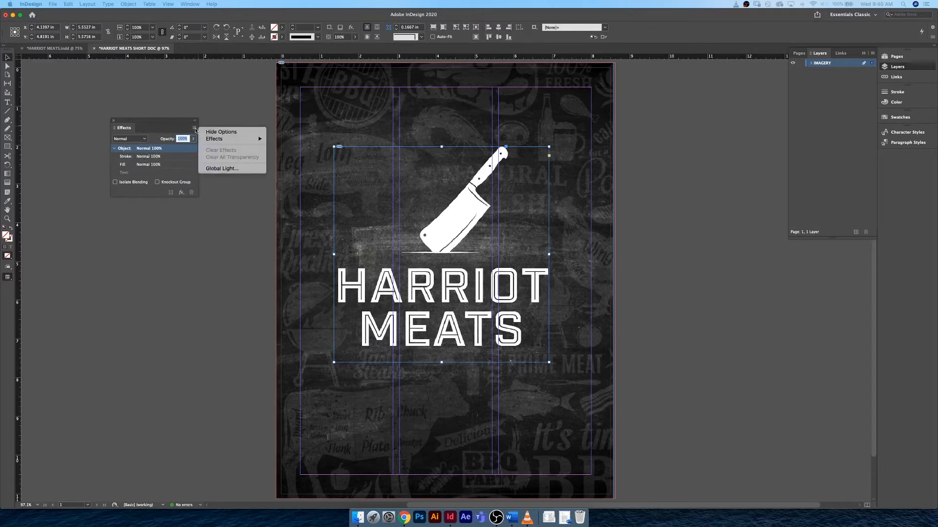
mouse_move(217, 140)
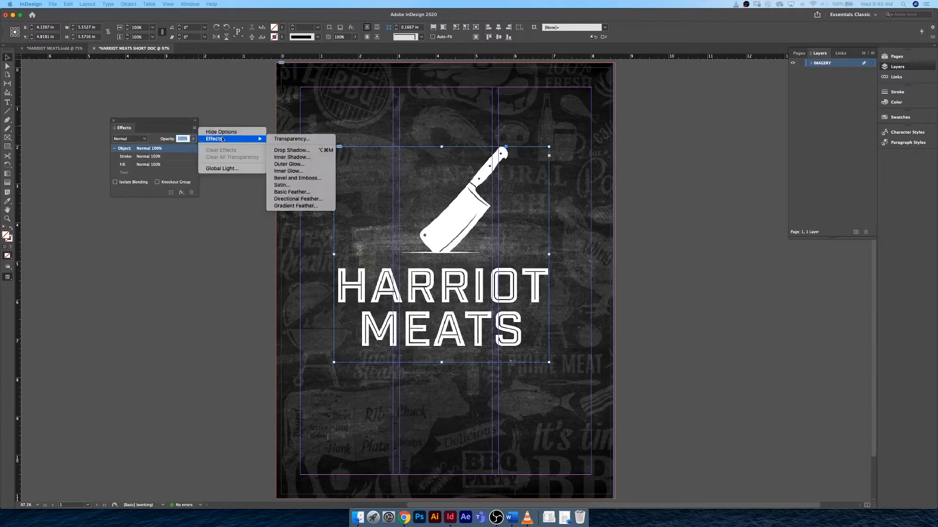
left_click(308, 152)
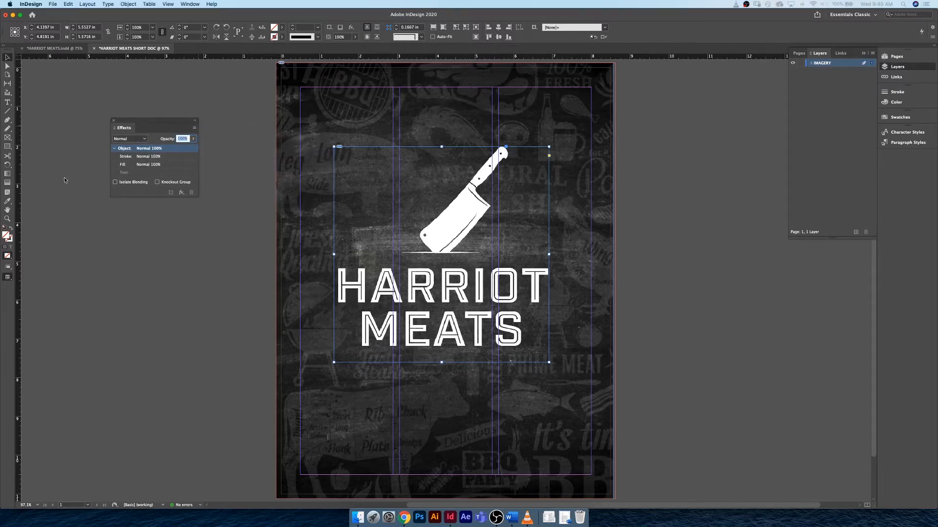
left_click_drag(393, 189, 74, 214)
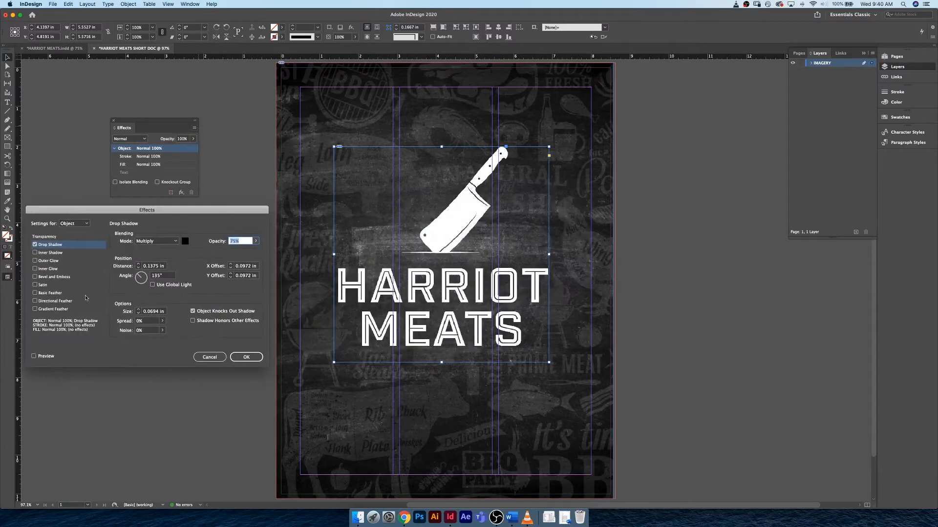
left_click(35, 356)
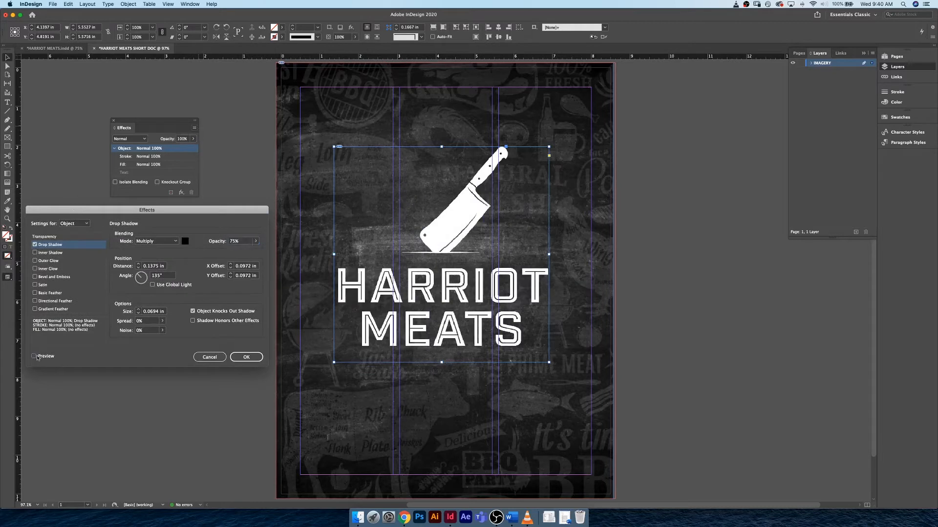
- Set the logo's drop shadow to 70% opacity and a size of 1 in, and apply it
left_click(239, 242)
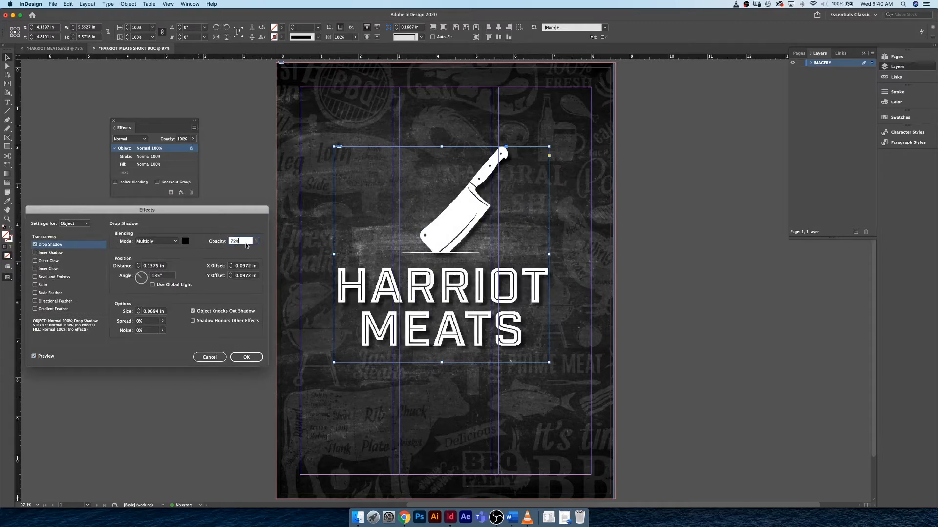
type("60")
key("shift+Down")
key("shift+Down")
key("shift+Down")
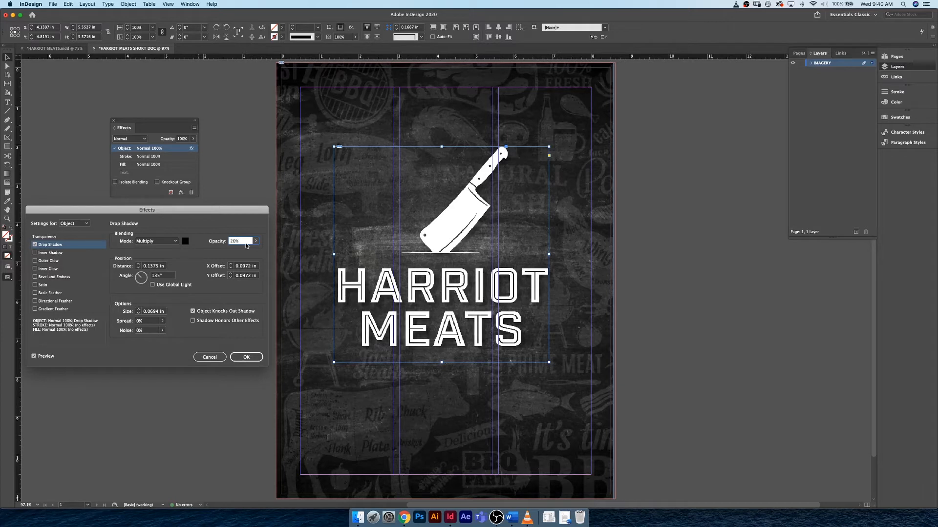
left_click(164, 266)
left_click(159, 312)
type("0.5 in")
left_click(244, 241)
key("shift+Up")
key("shift+Up")
key("shift+Up")
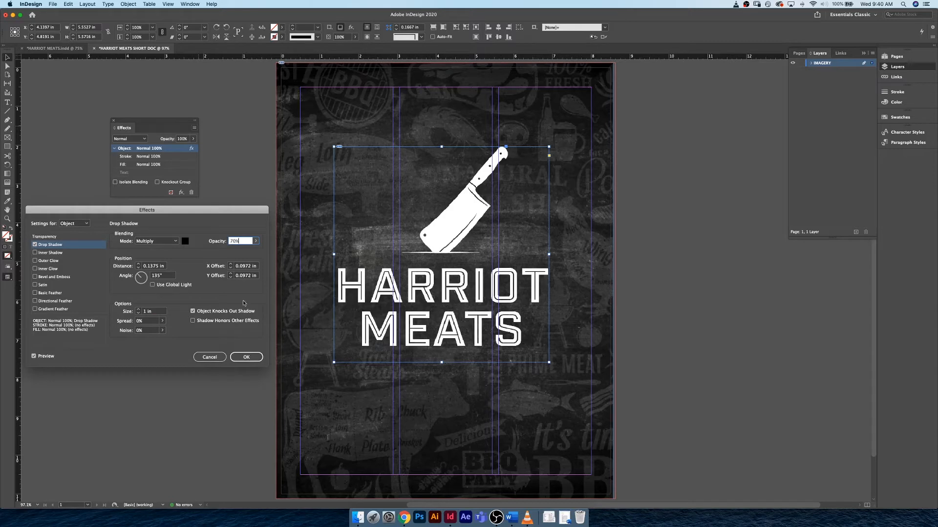
left_click(258, 360)
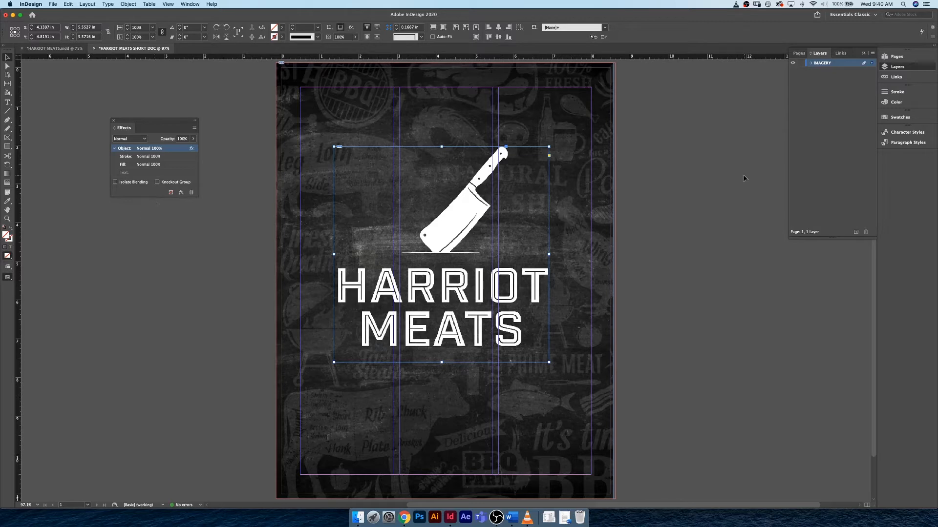
- Add four pages after the cover and go to the spread of pages 2–3
left_click(641, 184)
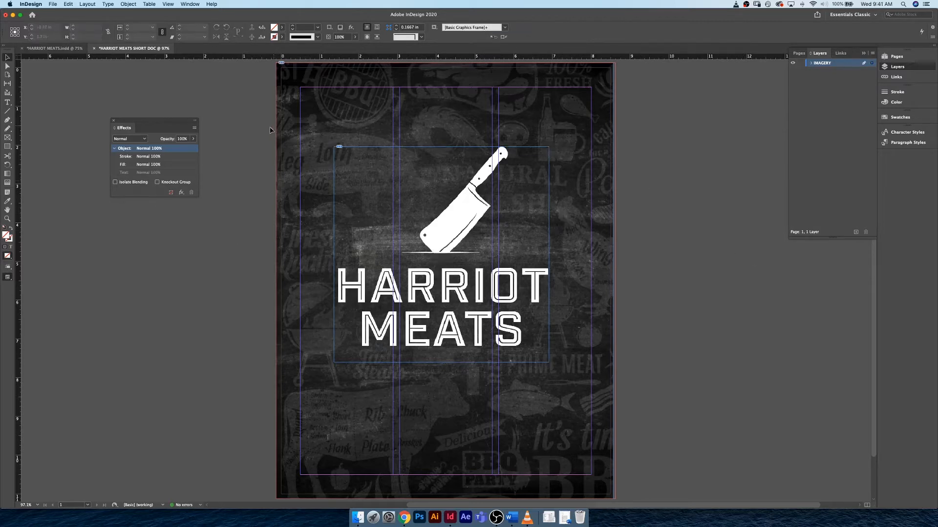
left_click(897, 57)
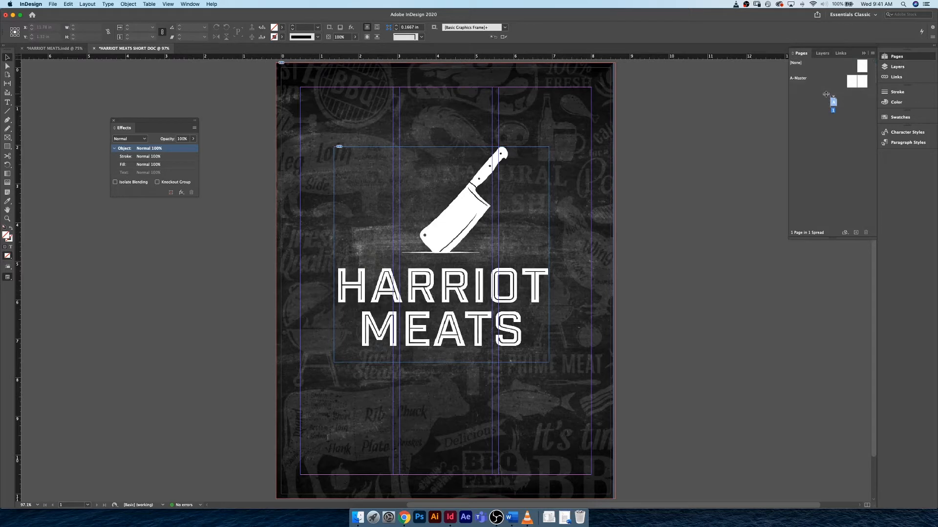
left_click(857, 233)
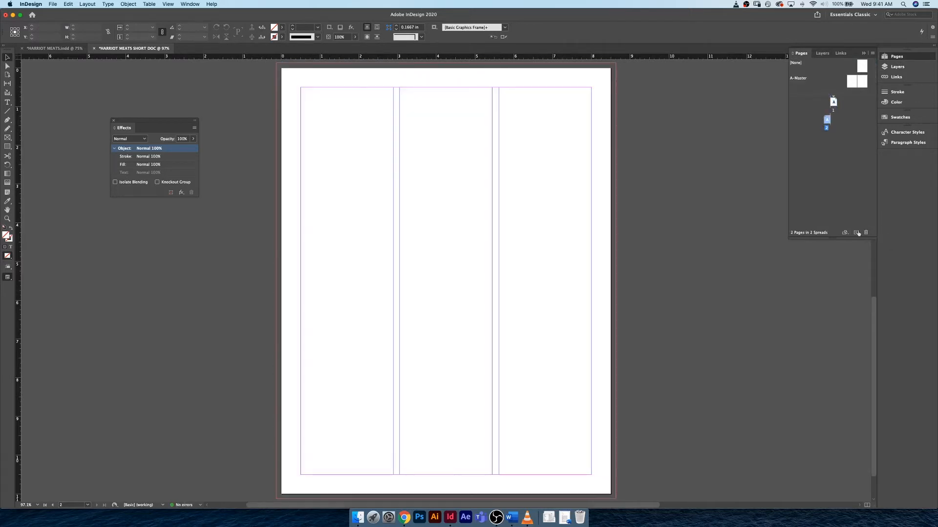
left_click(857, 234)
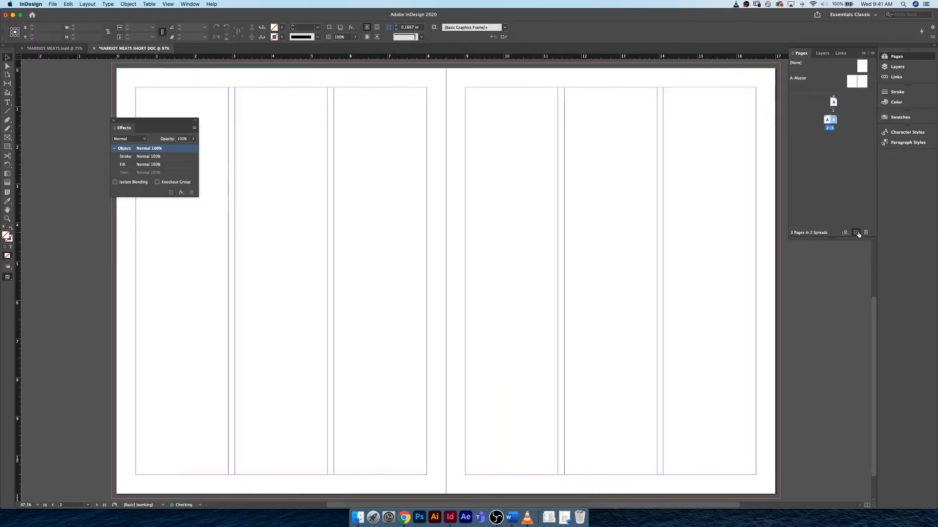
left_click(857, 233)
left_click(856, 233)
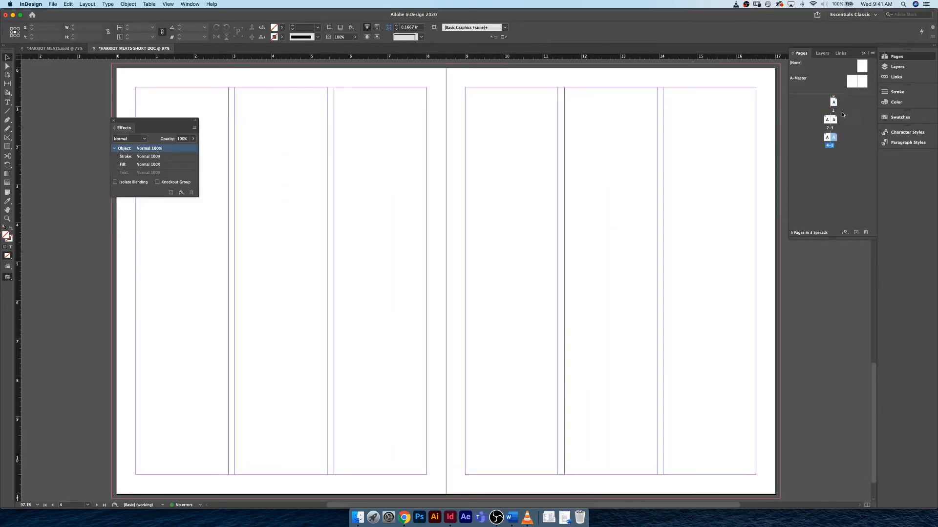
double_click(830, 122)
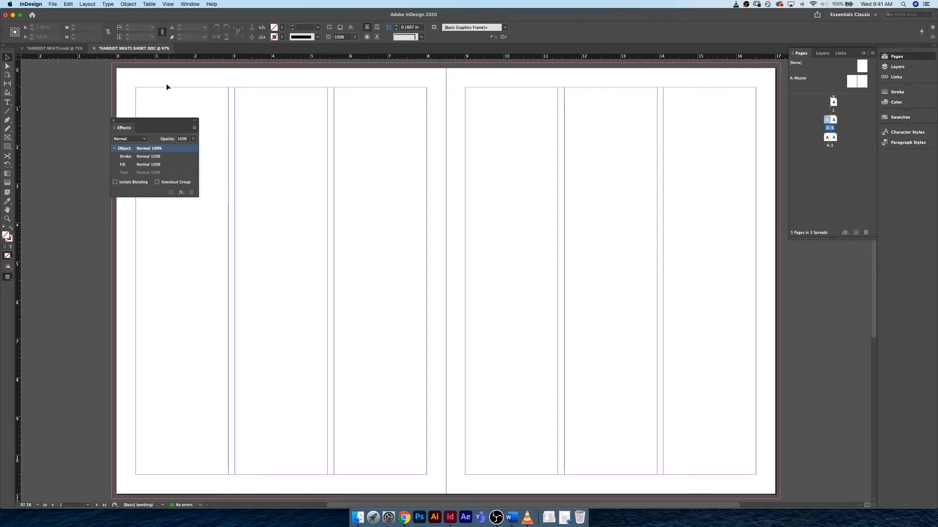
- Examine the layout of the inside spreads in the finished HARRIOT MEATS.indd document, and return to HARRIOT MEATS SHORT DOC
left_click(71, 51)
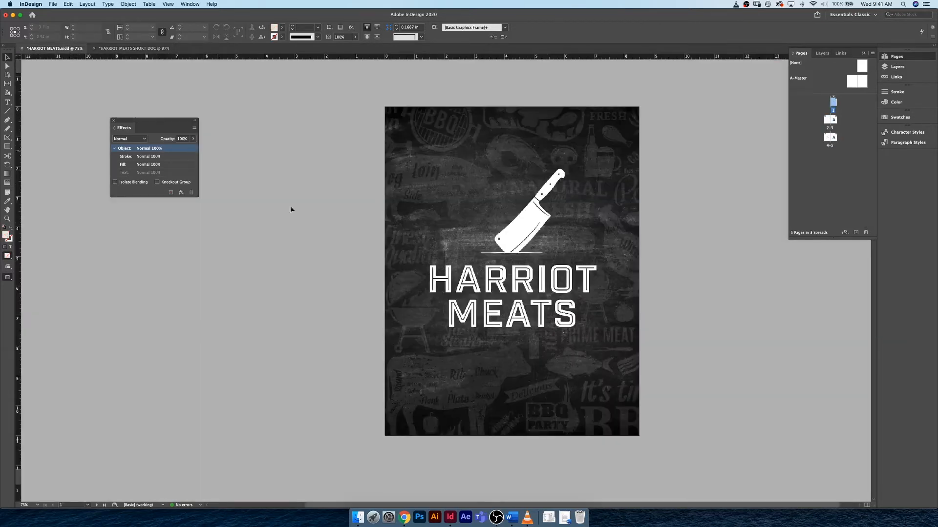
scroll(292, 210, "down", 10)
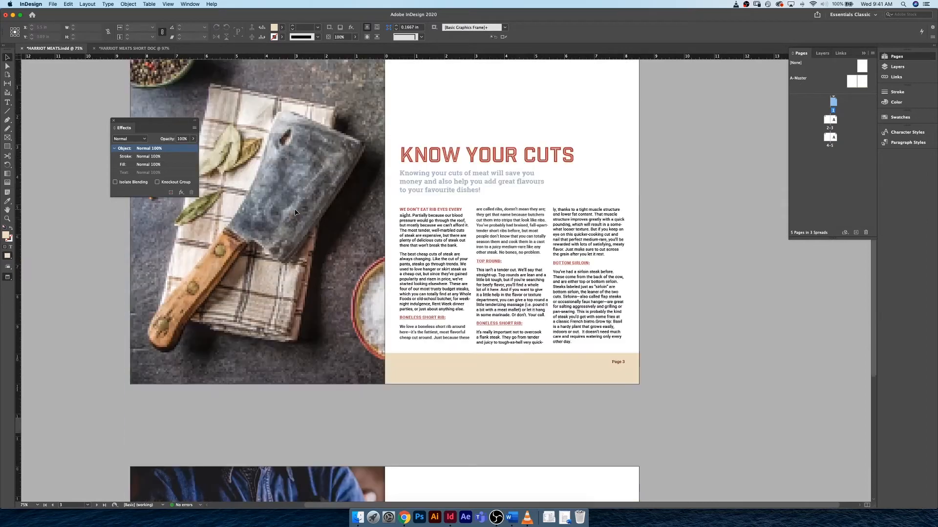
scroll(295, 212, "up", 1)
scroll(295, 212, "up", 3)
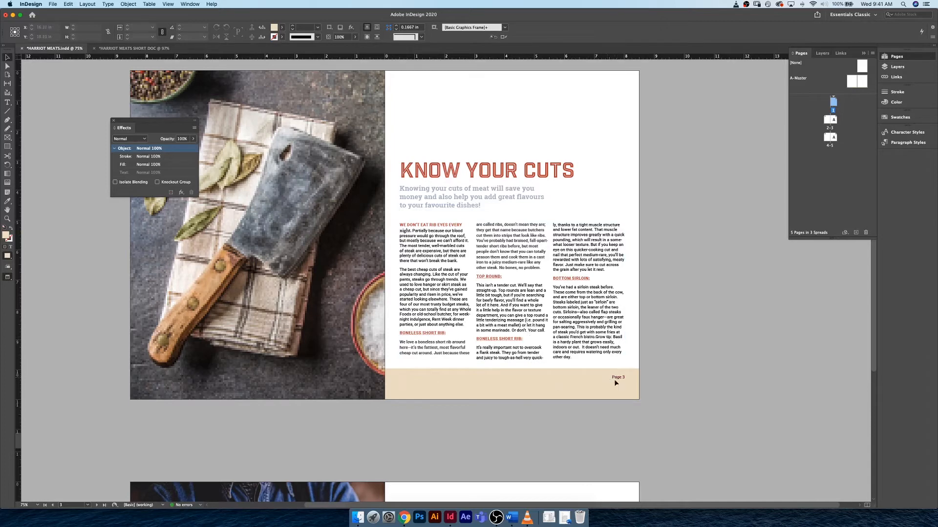
scroll(497, 395, "down", 10)
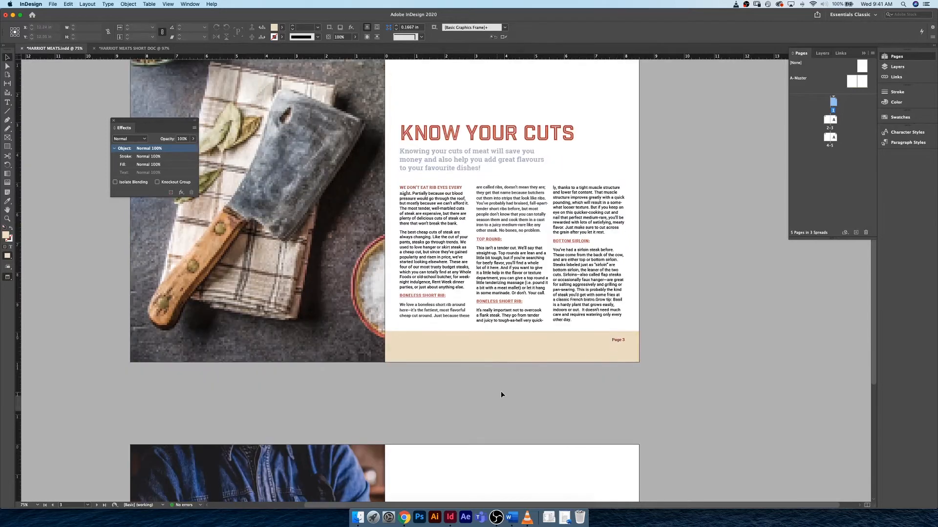
scroll(502, 395, "up", 3)
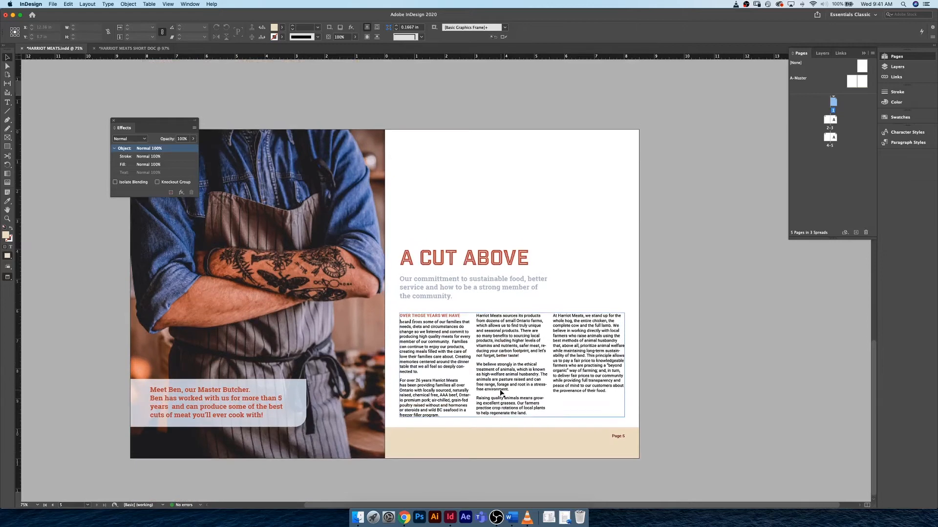
scroll(502, 395, "up", 2)
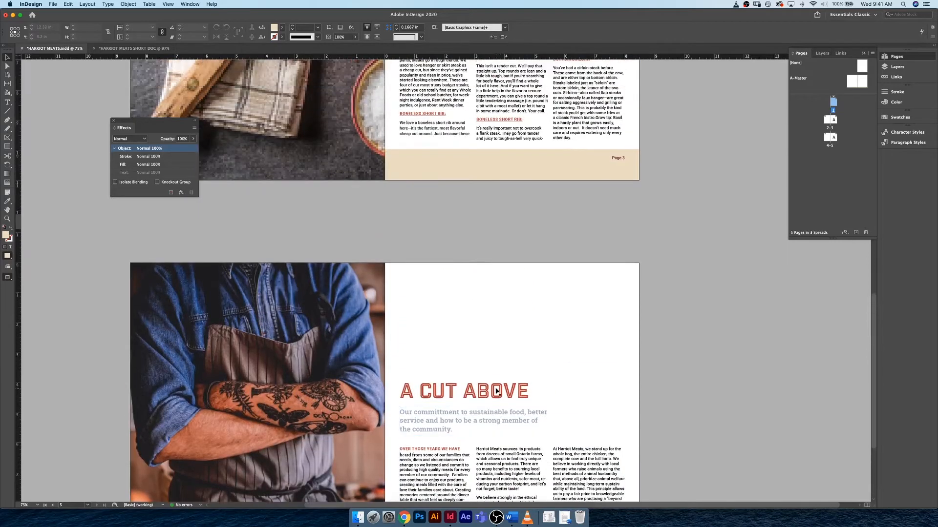
scroll(496, 391, "up", 8)
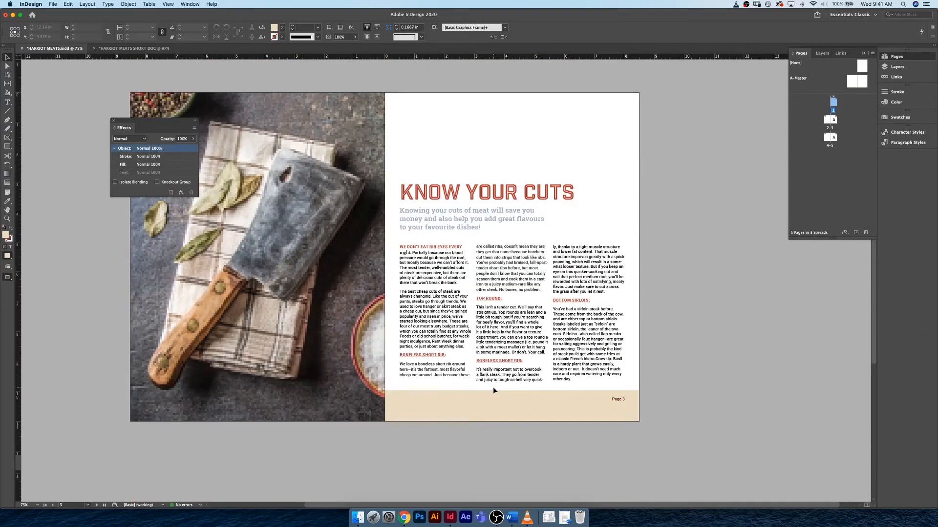
left_click(136, 49)
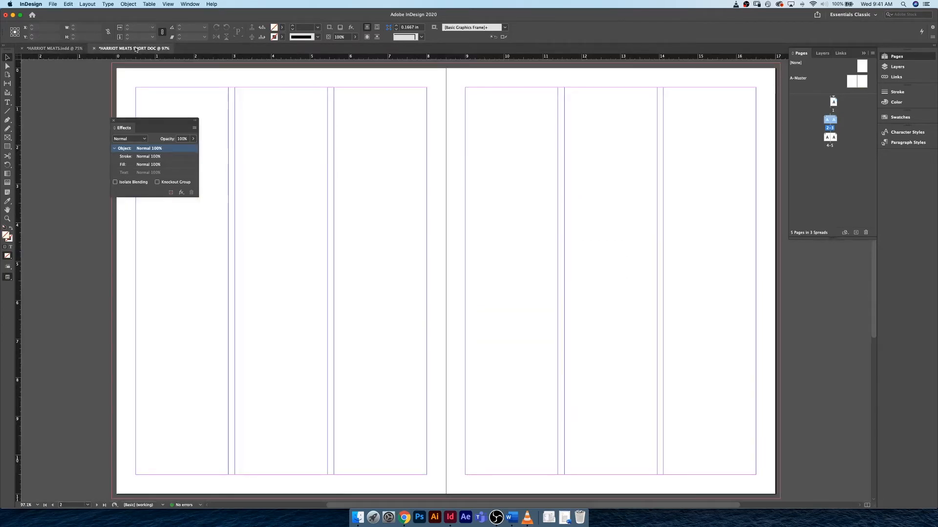
- Delete all six default colour swatches, from C=100 M=0 Y=0 K=0 through C=100 M=90 Y=10 K=0
left_click(899, 118)
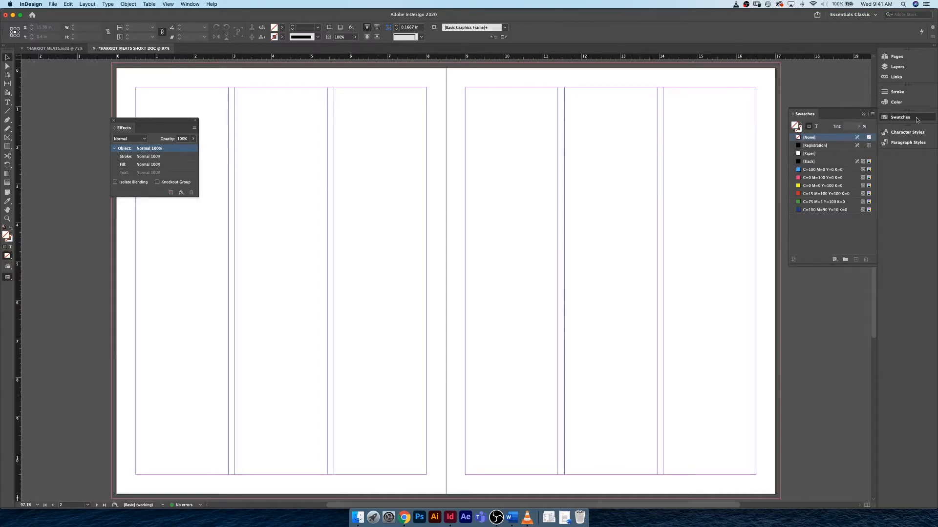
left_click(826, 169)
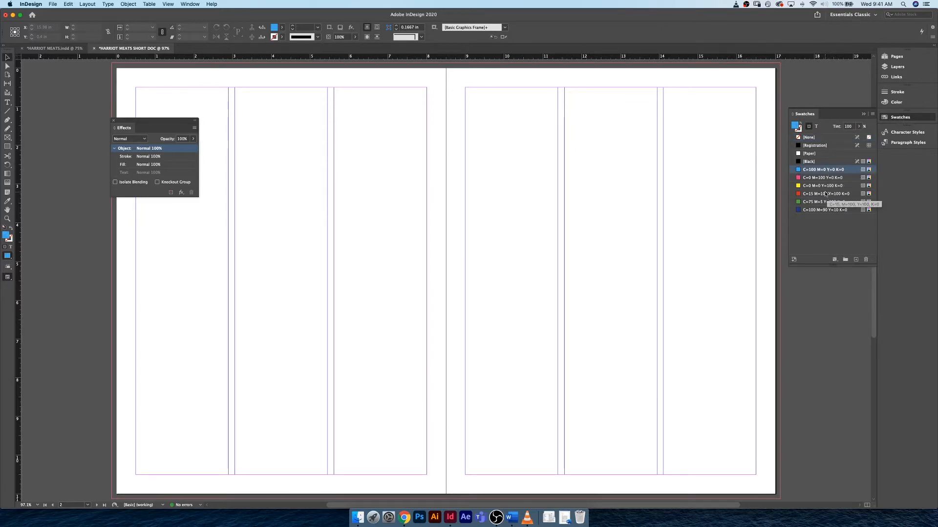
left_click(816, 210, "shift")
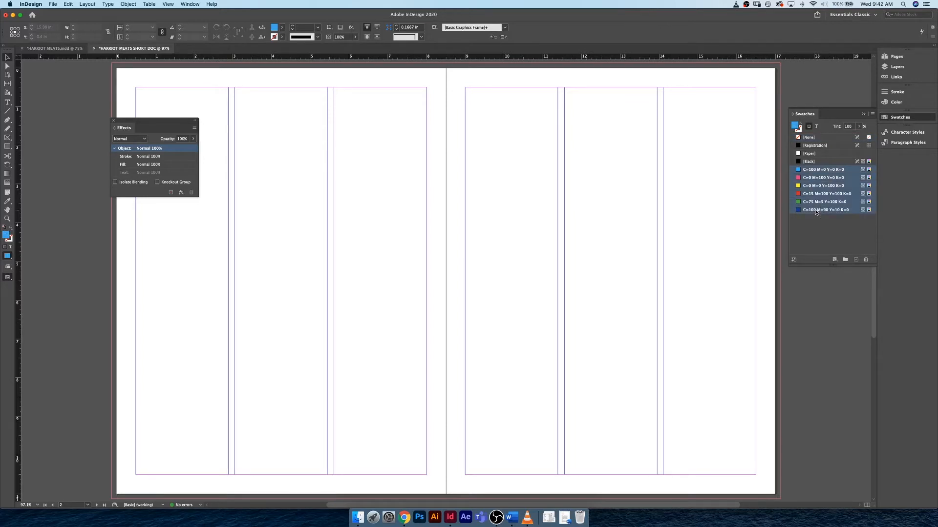
left_click(865, 261)
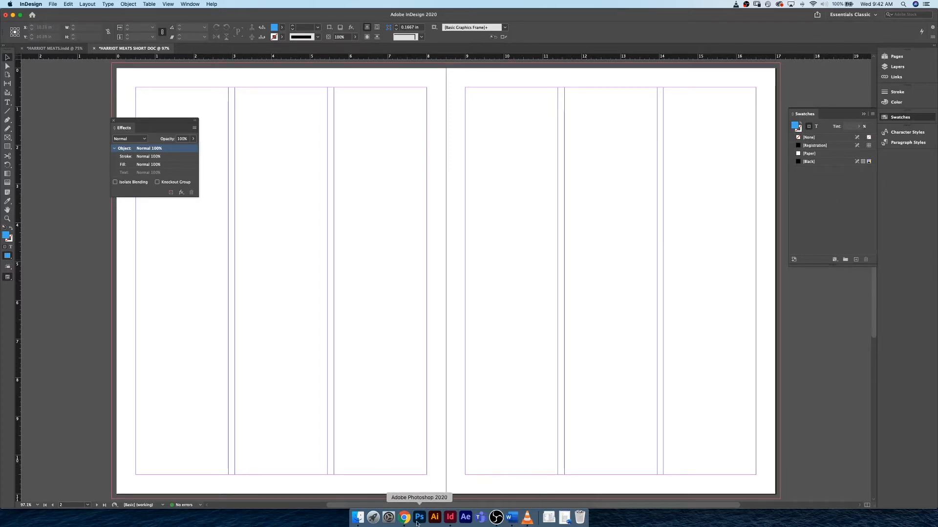
- Open Harriot Meats Body Copy.docx in Word to read the corporate colour values, move it aside, and return to InDesign
left_click(358, 517)
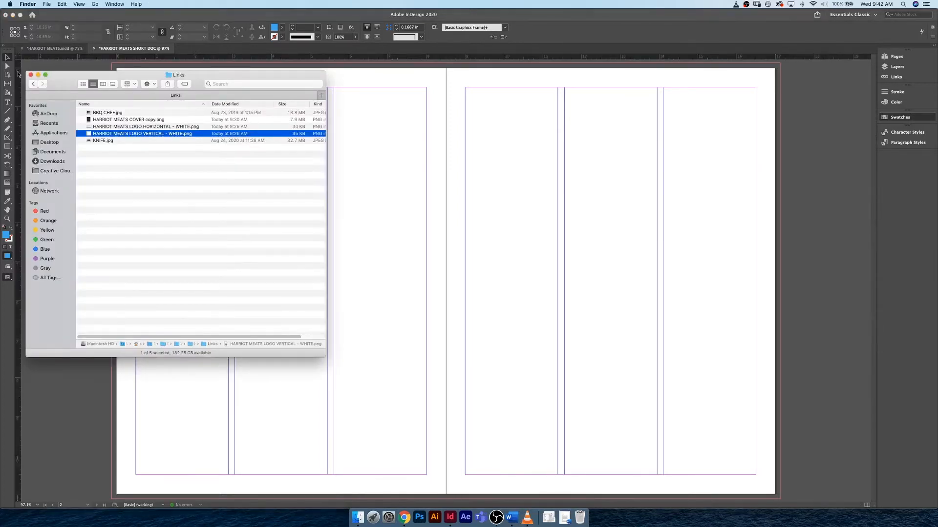
left_click(32, 84)
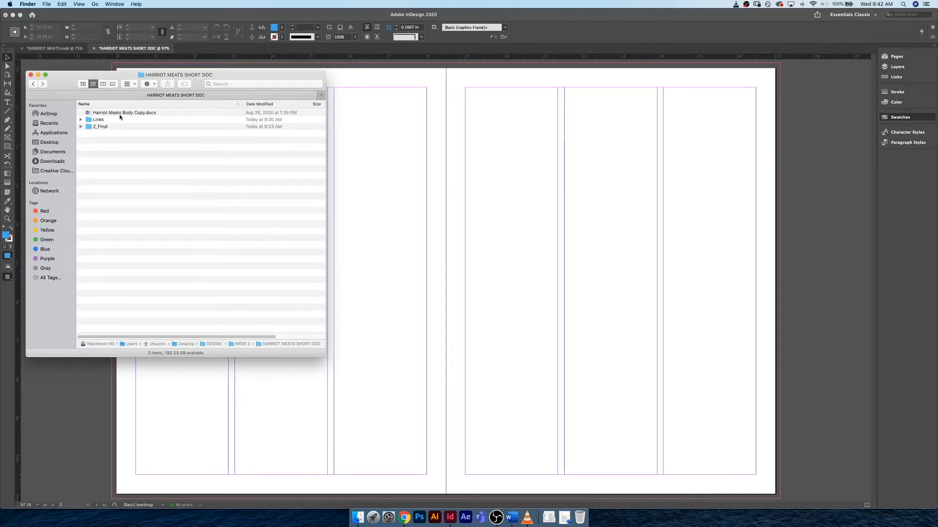
double_click(119, 114)
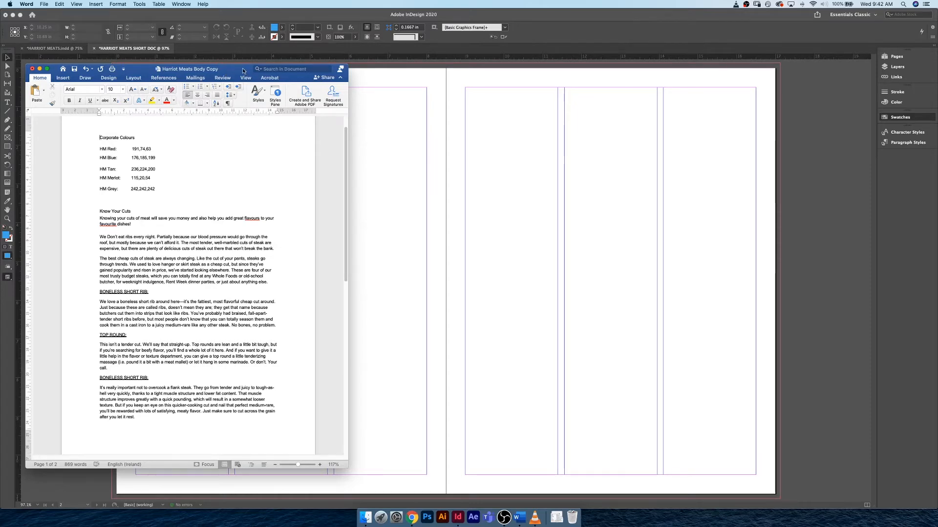
left_click_drag(242, 71, 0, 68)
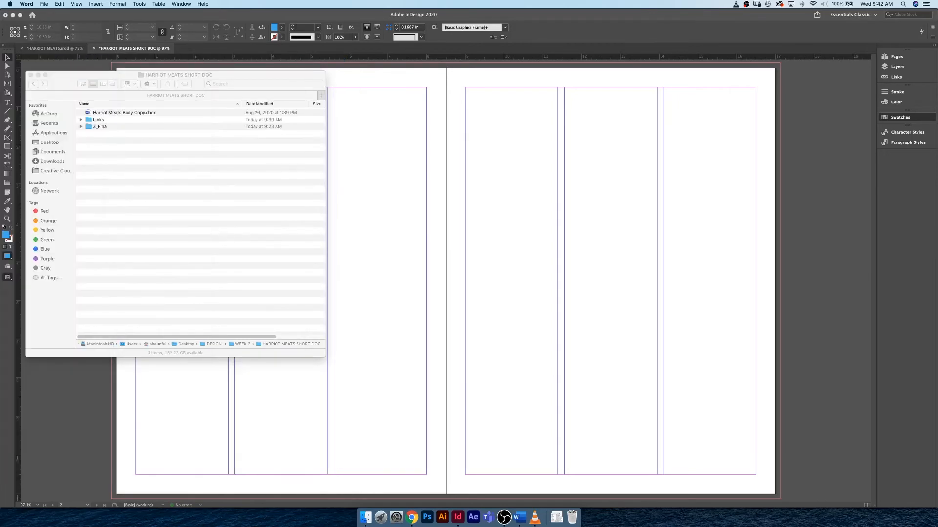
left_click(398, 192)
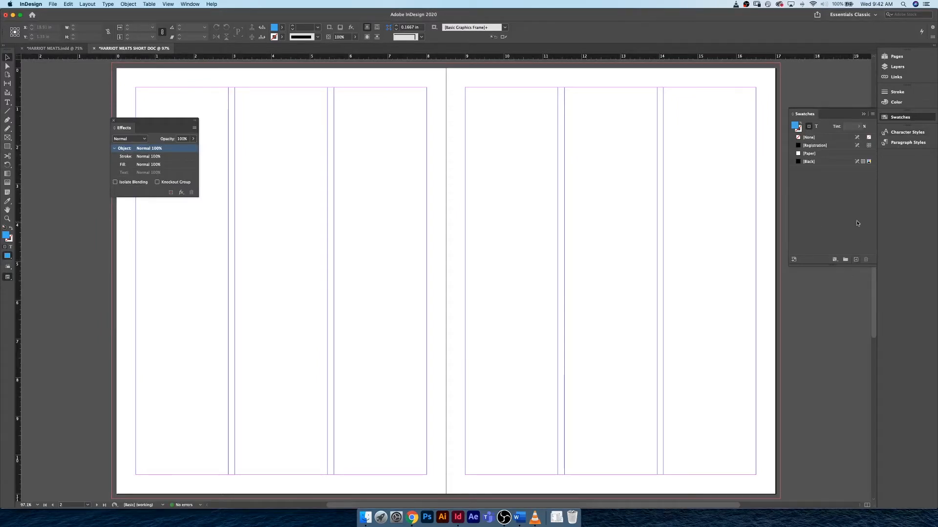
- Start a new process colour swatch and set its colour mode to RGB
left_click(873, 116)
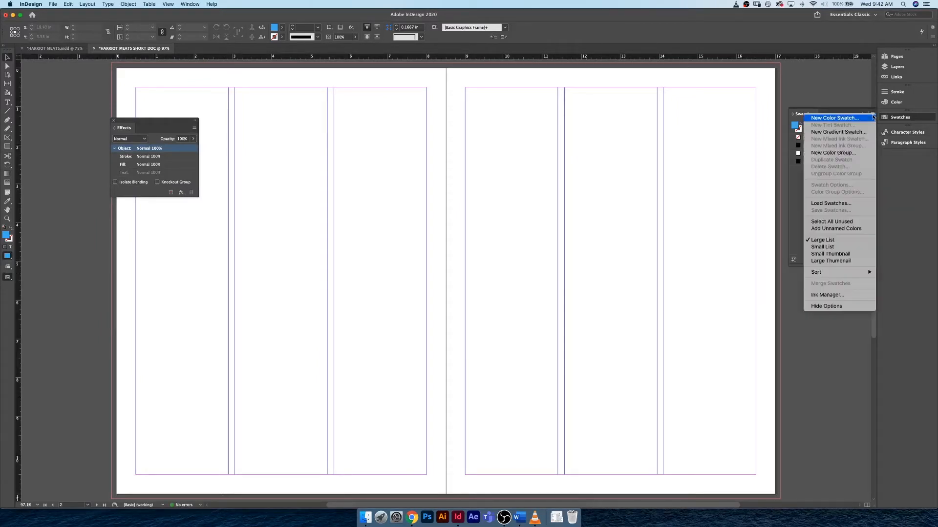
left_click(853, 119)
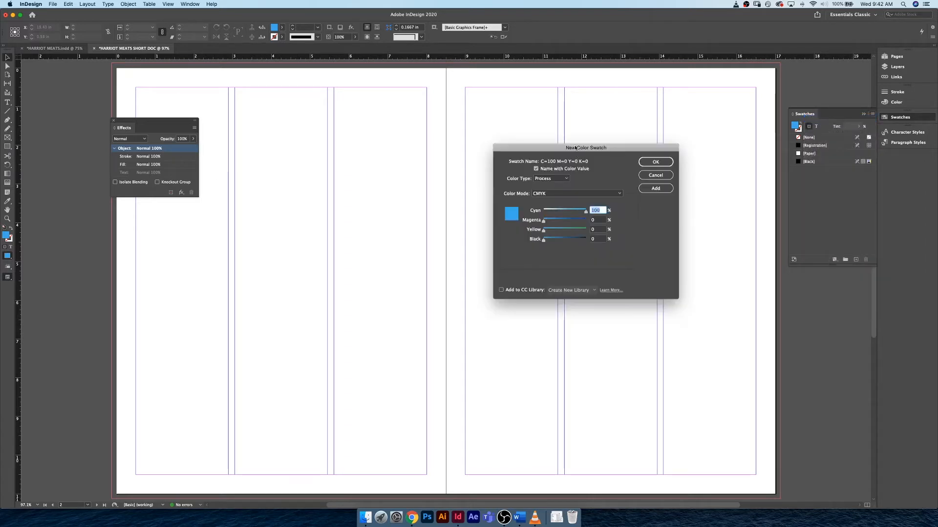
left_click_drag(579, 148, 313, 162)
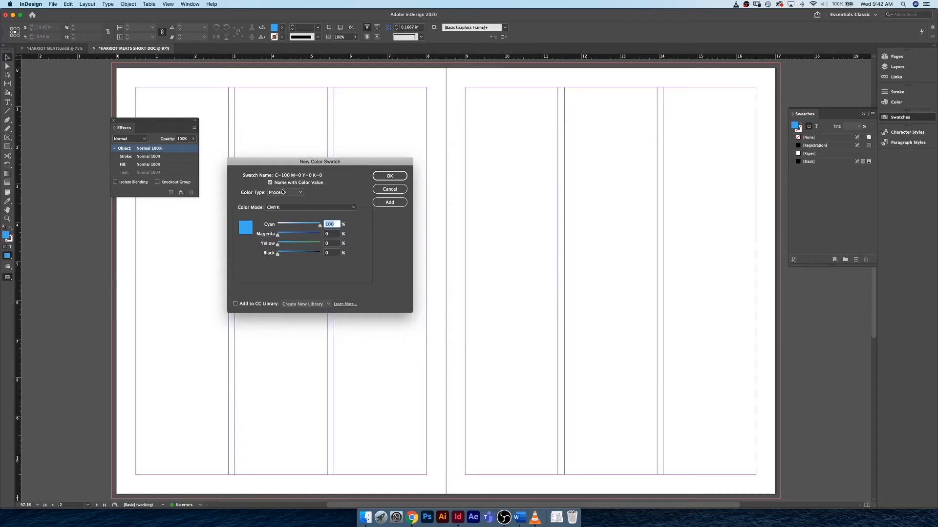
left_click(291, 208)
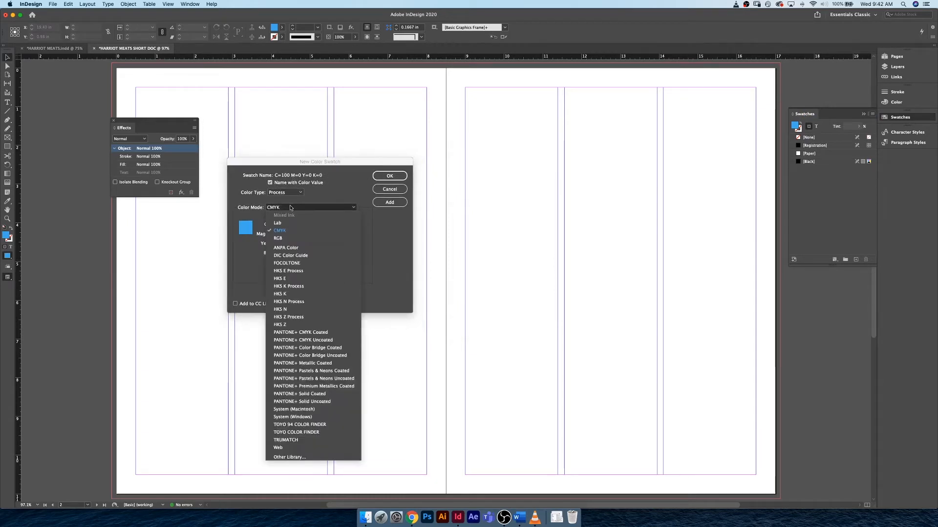
left_click(290, 239)
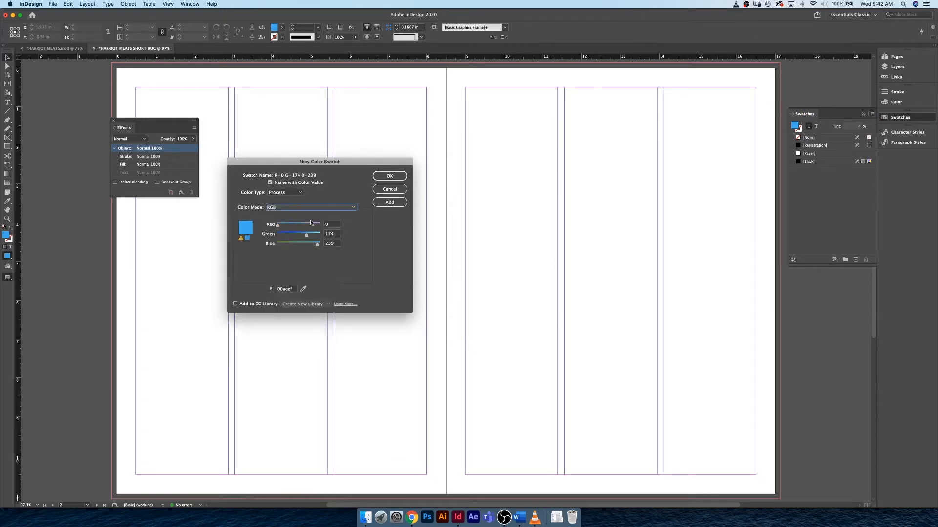
- Set the new swatch to red 191, green 74 and blue 63, checking the HM Red values in the Word document
left_click(331, 224)
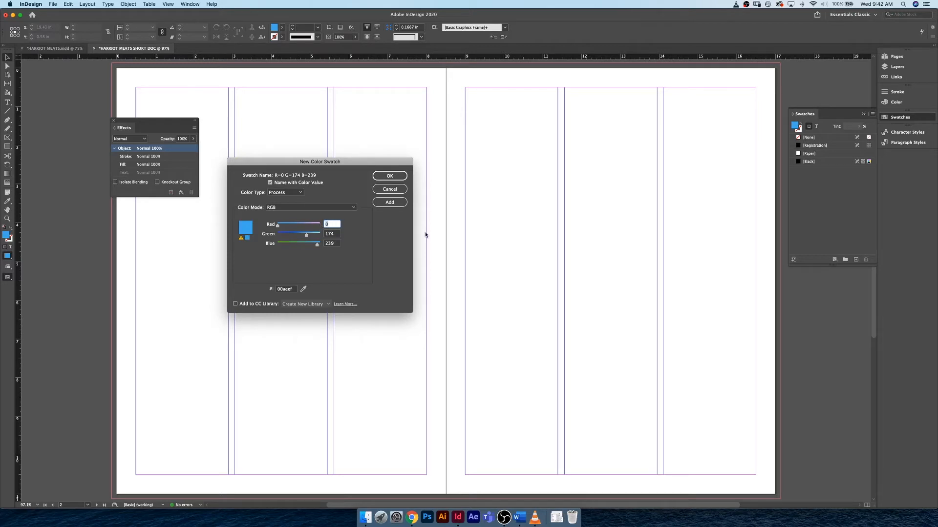
type("191")
key("Tab")
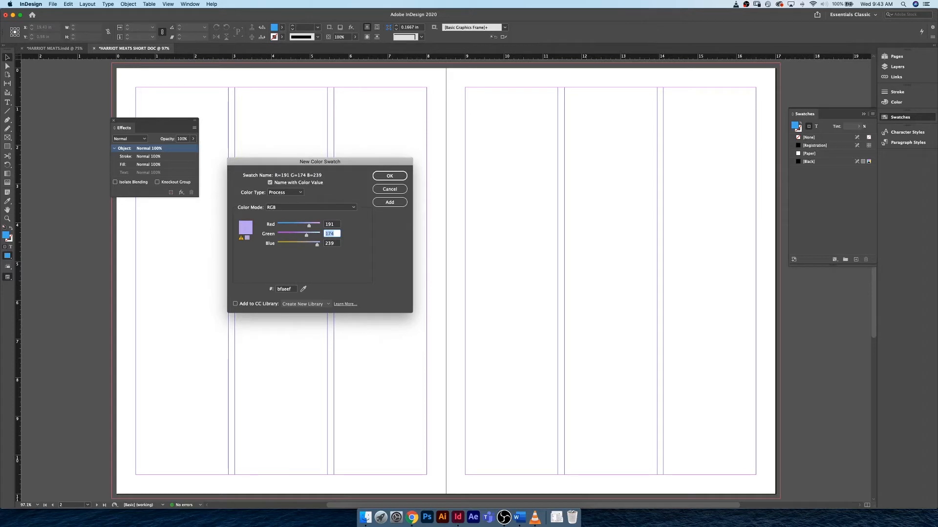
type("74")
key("Tab")
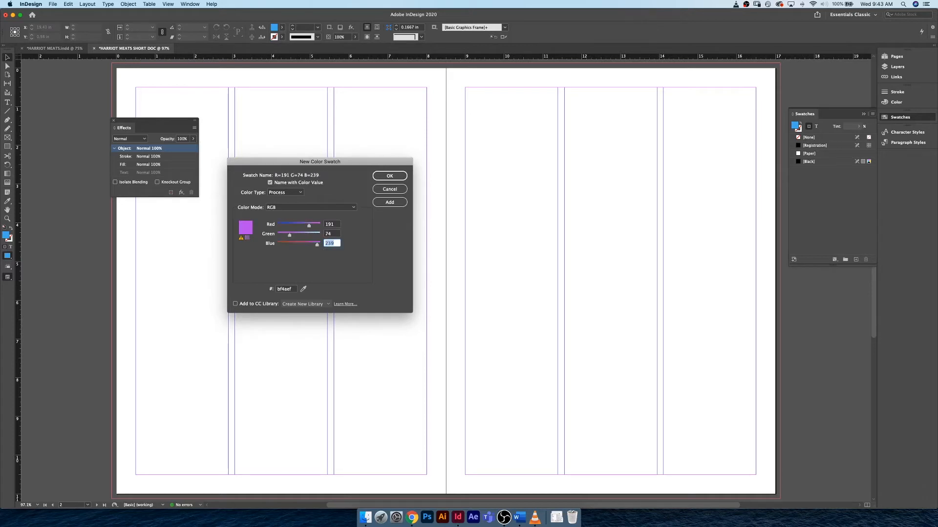
type("63")
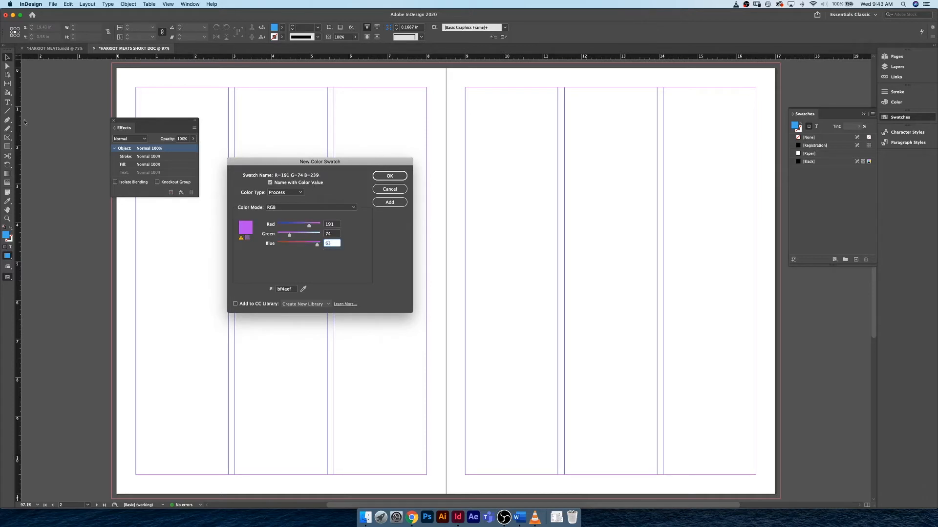
left_click(520, 518)
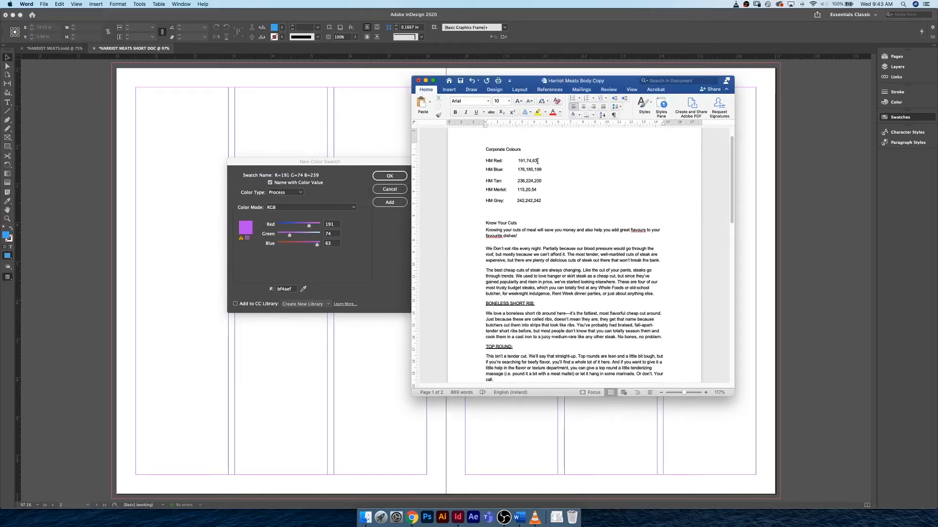
double_click(580, 80)
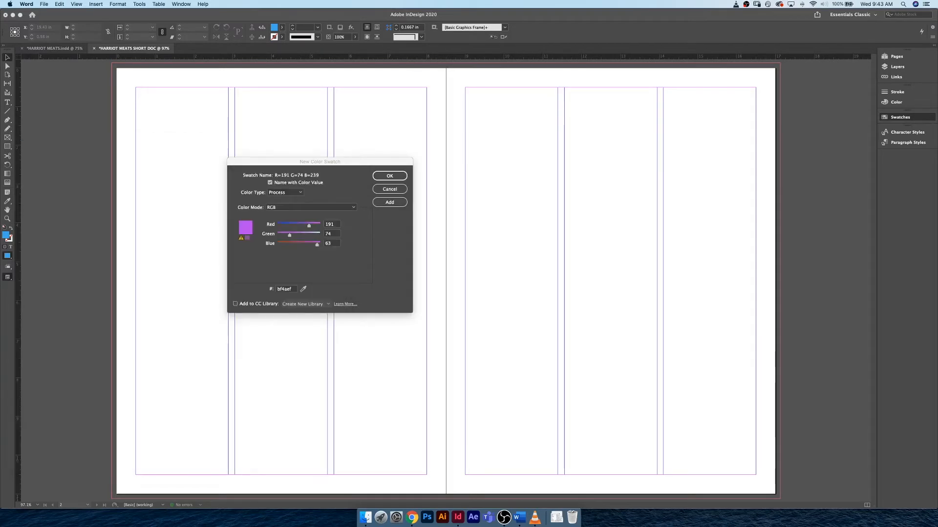
left_click(336, 228)
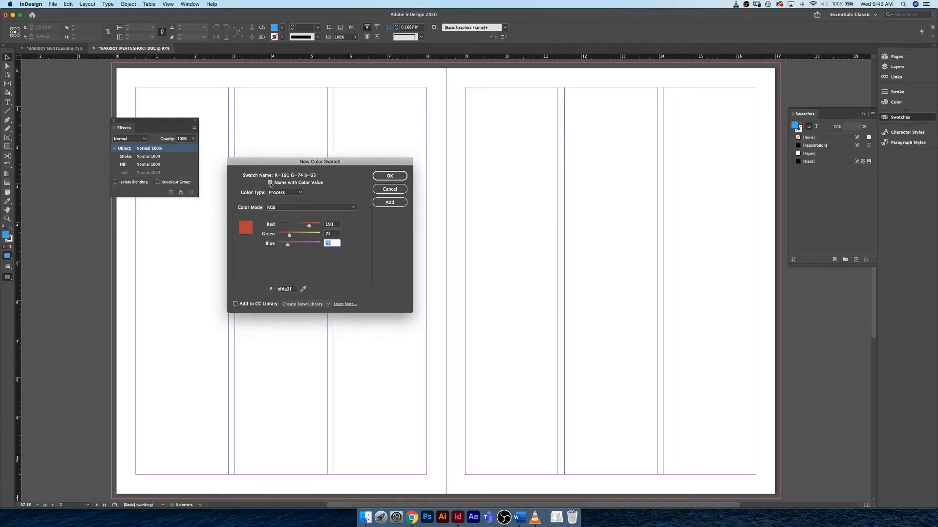
- Turn off naming by colour value, name the swatch HM Red, and save it
left_click(270, 182)
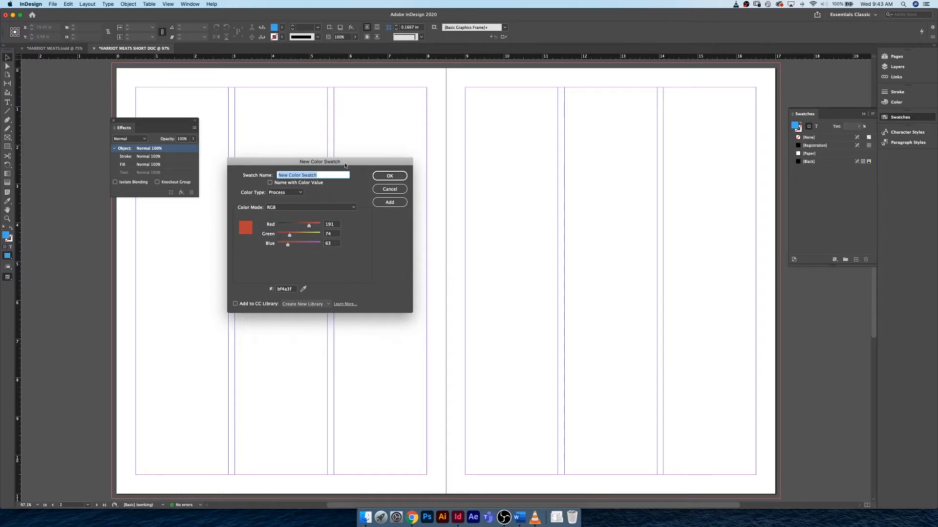
left_click_drag(344, 166, 352, 165)
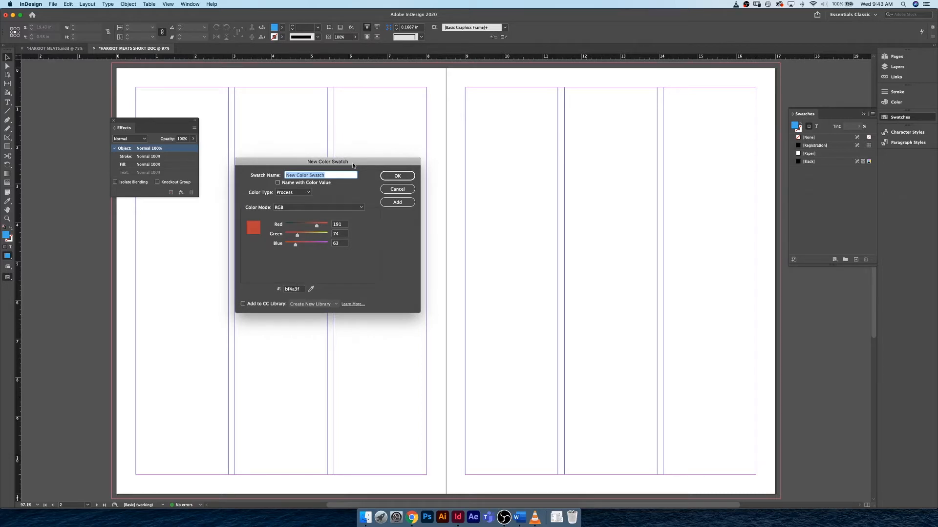
type("HM")
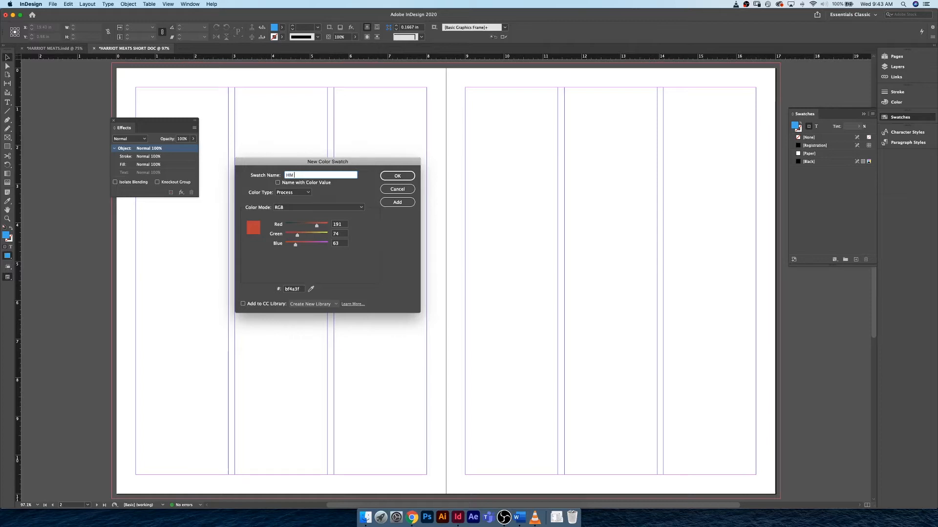
type(" Red")
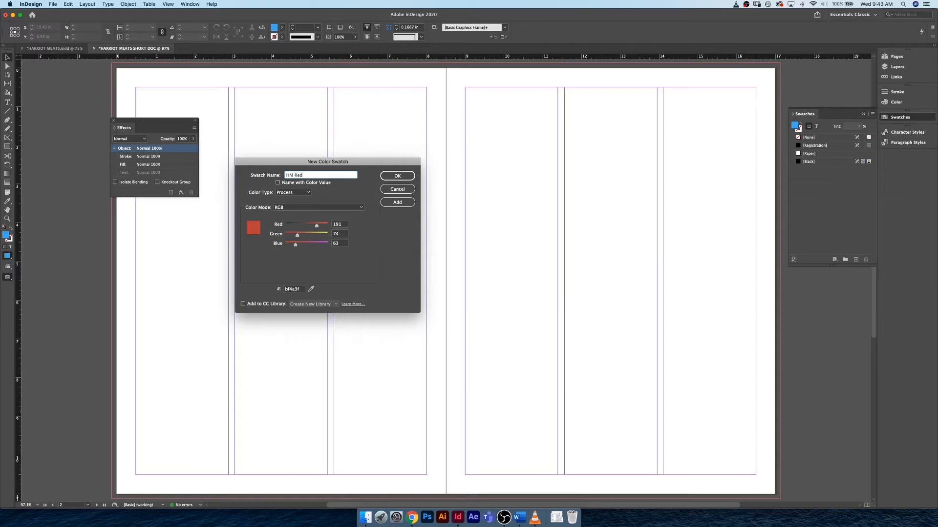
left_click(402, 177)
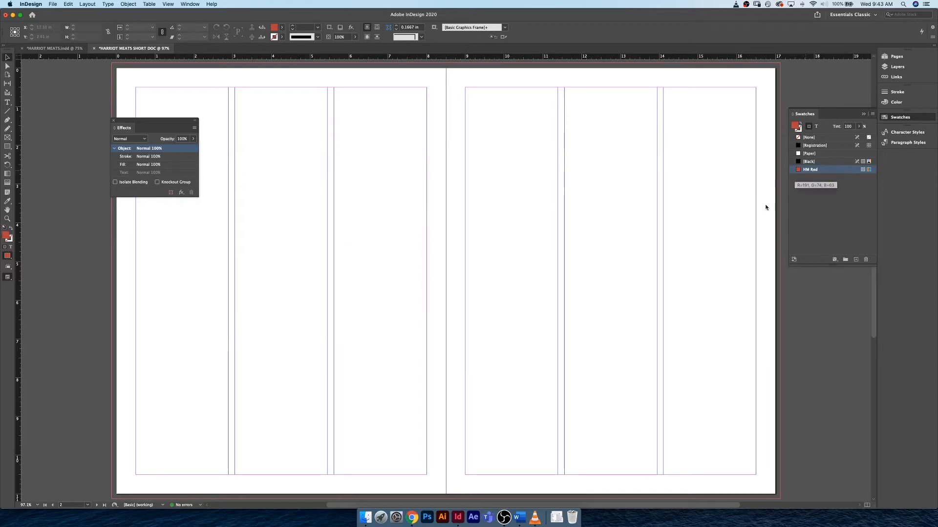
- Start a new RGB process colour swatch and set it to red 176, green 185 and blue 199
left_click(856, 259)
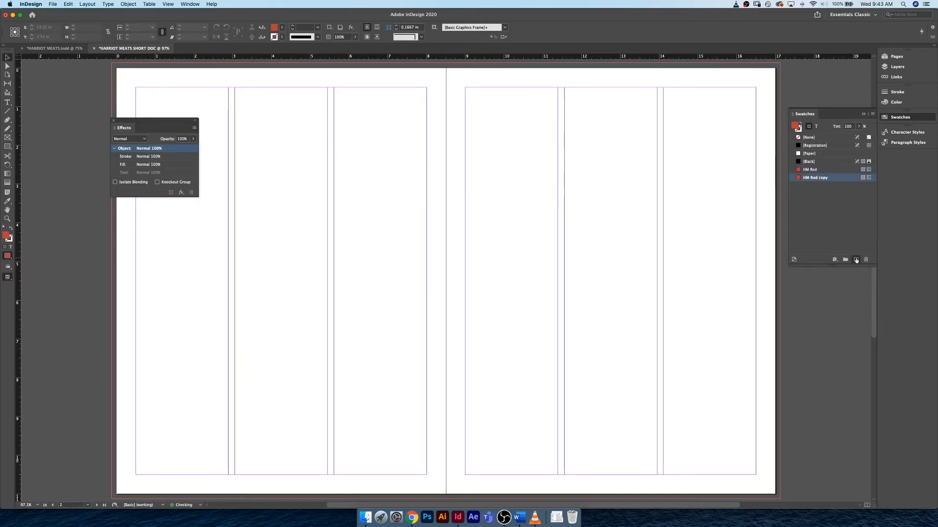
left_click(866, 260)
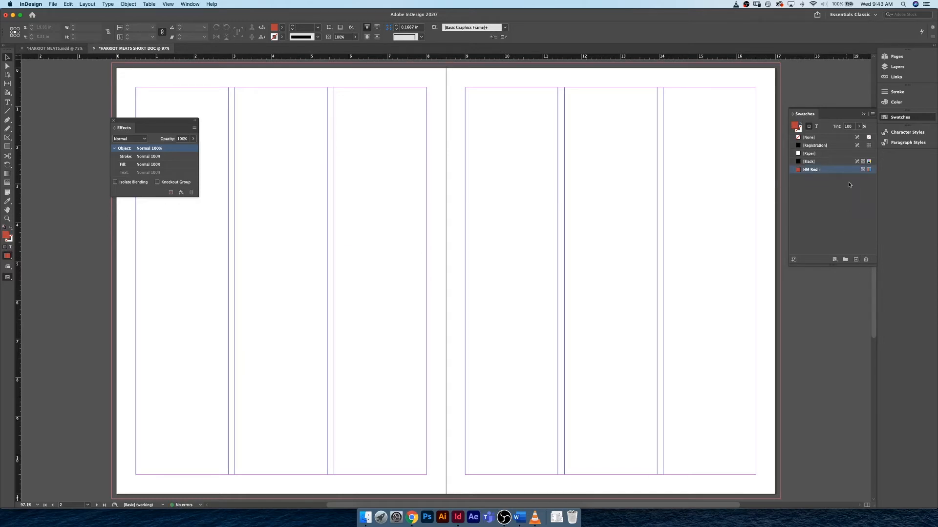
left_click(872, 114)
left_click(871, 117)
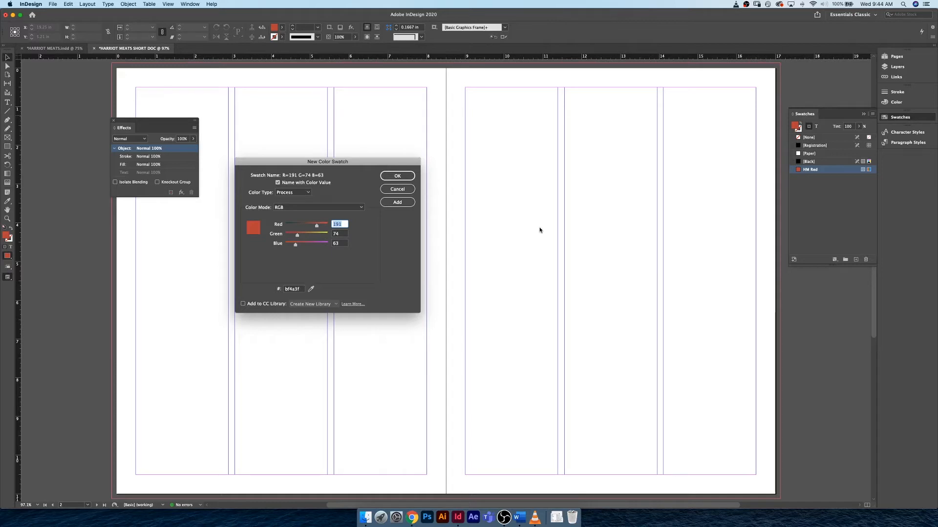
type("176")
key("Tab")
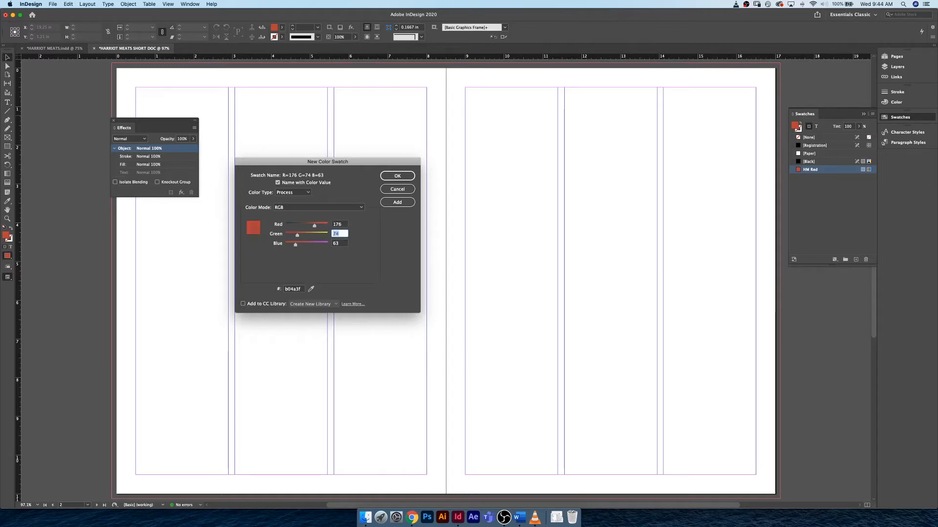
type("185")
key("Tab")
type("1")
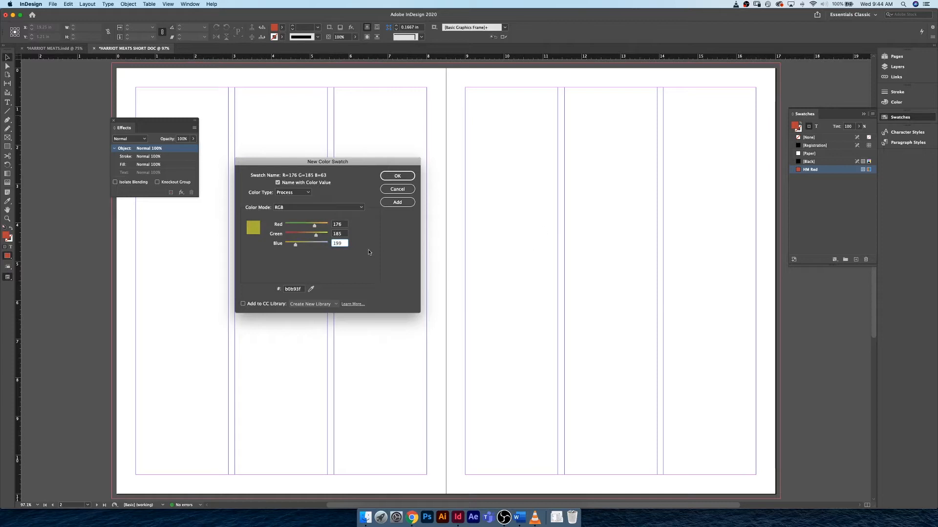
left_click(340, 225)
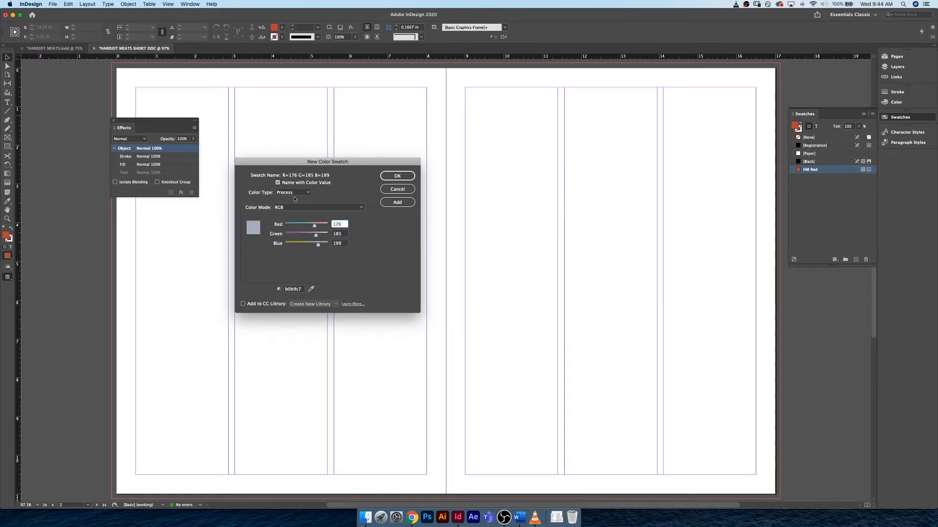
- Turn off naming by colour value and name the new swatch HM Blue
left_click(277, 183)
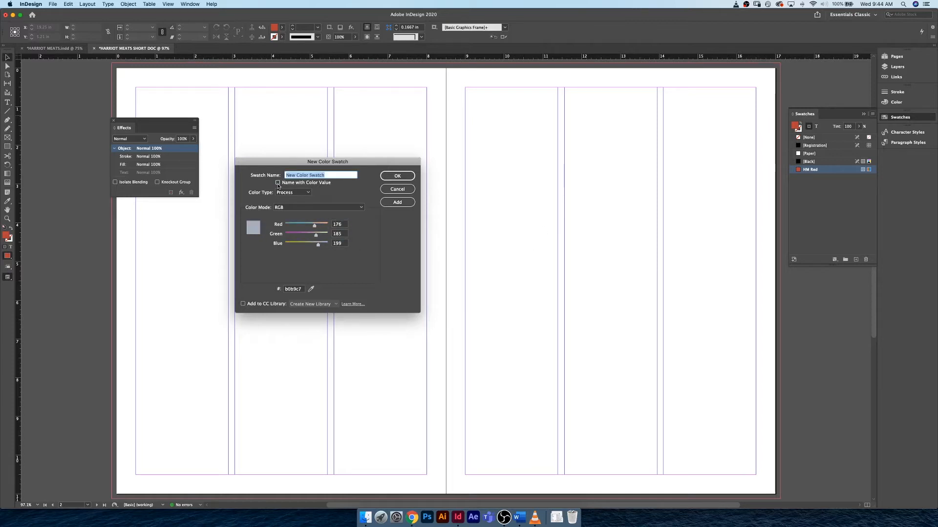
type("HM Blue")
- Include the HM Blue swatch in a new CC library, add it to the swatches and finish swatch creation
left_click(243, 304)
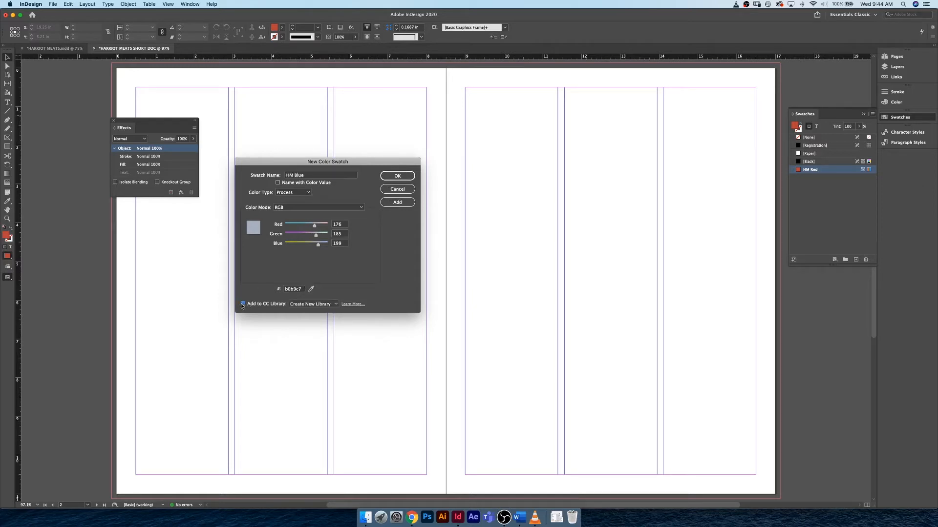
left_click(335, 305)
left_click(331, 312)
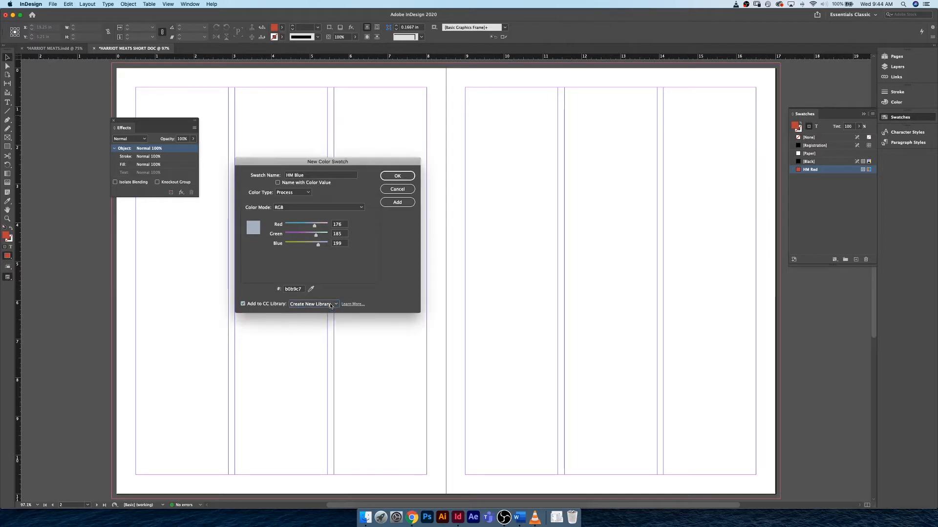
left_click(397, 202)
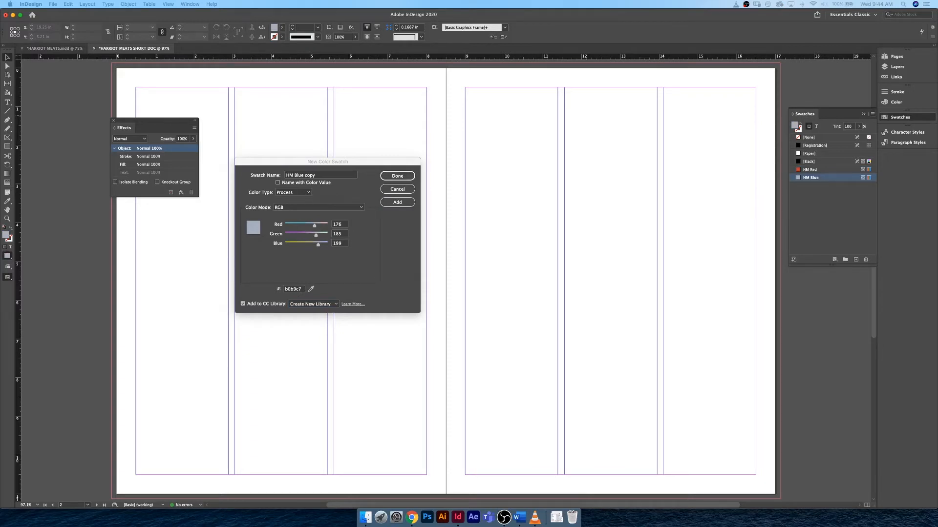
left_click(397, 176)
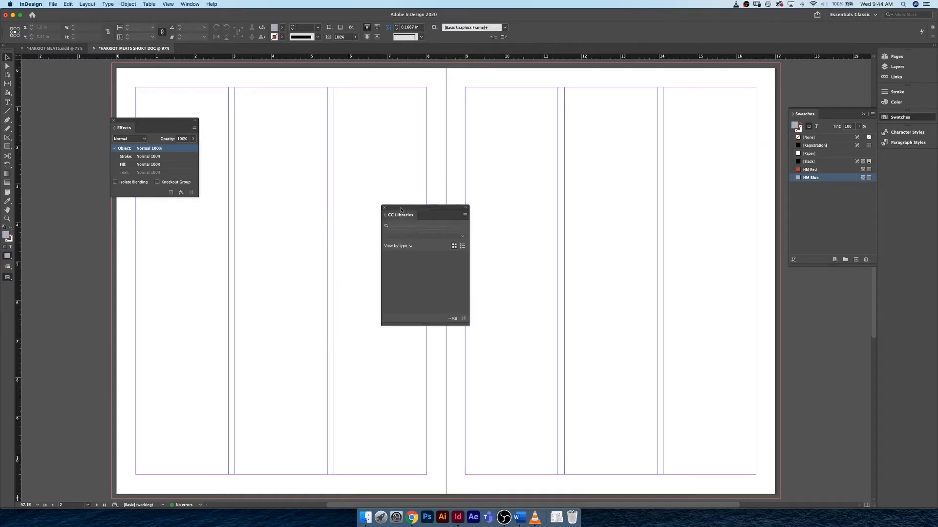
- Float the CC Libraries panel over the right-hand page and bring up the Swatches panel beside it
left_click_drag(401, 210, 909, 159)
left_click(904, 157)
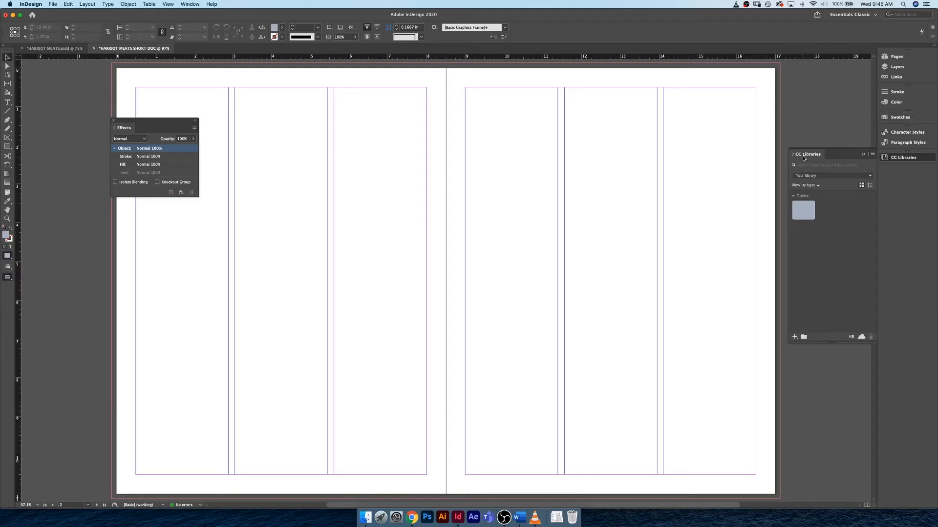
left_click_drag(803, 157, 655, 166)
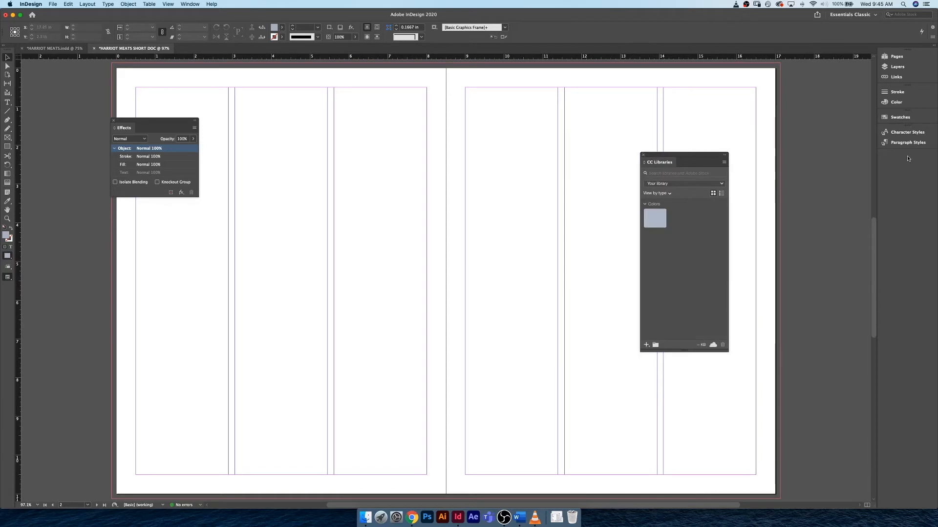
left_click(898, 118)
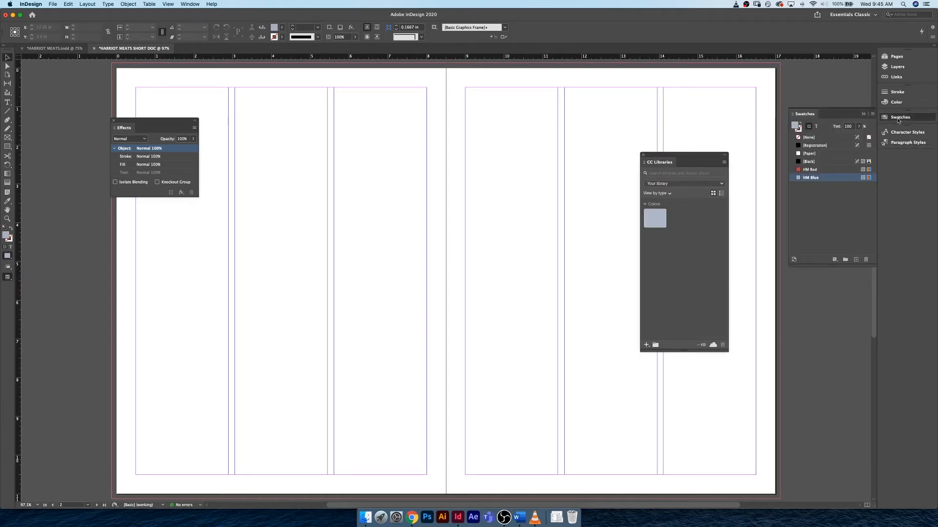
- Try to move the HM Red swatch into the CC library's colours, checking its swatch options and context commands
left_click(824, 172)
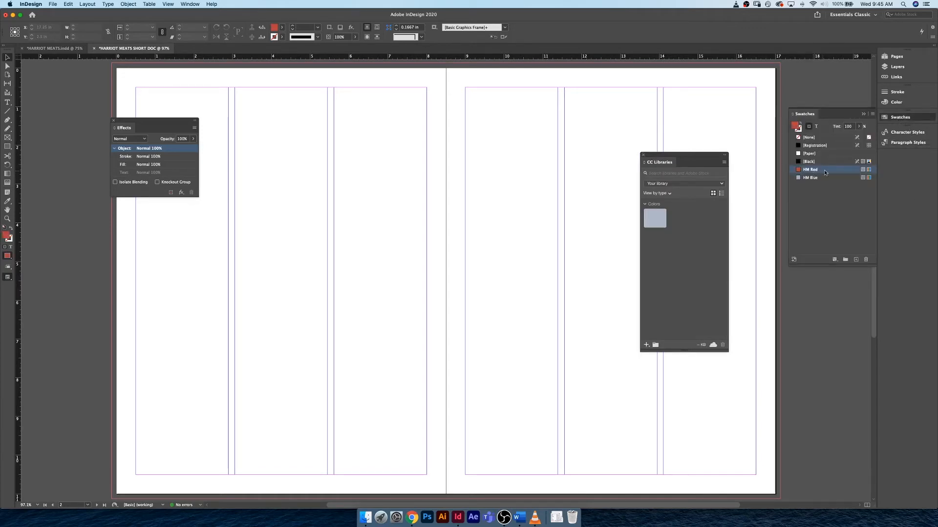
left_click(824, 173)
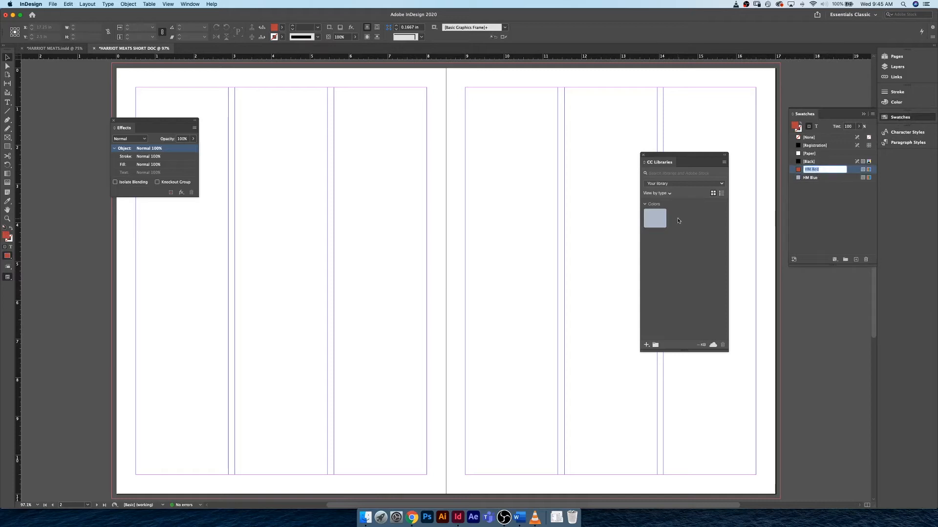
left_click(818, 180)
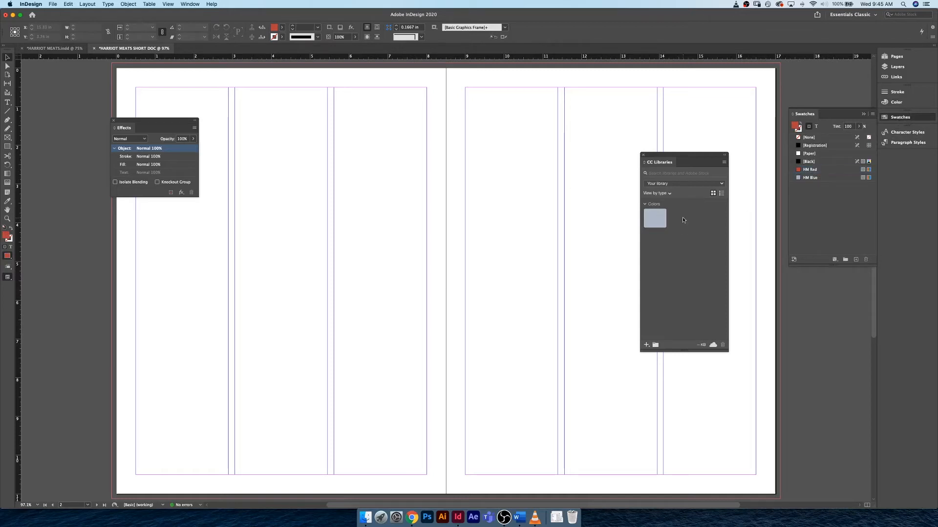
left_click_drag(824, 171, 697, 207)
left_click(836, 171)
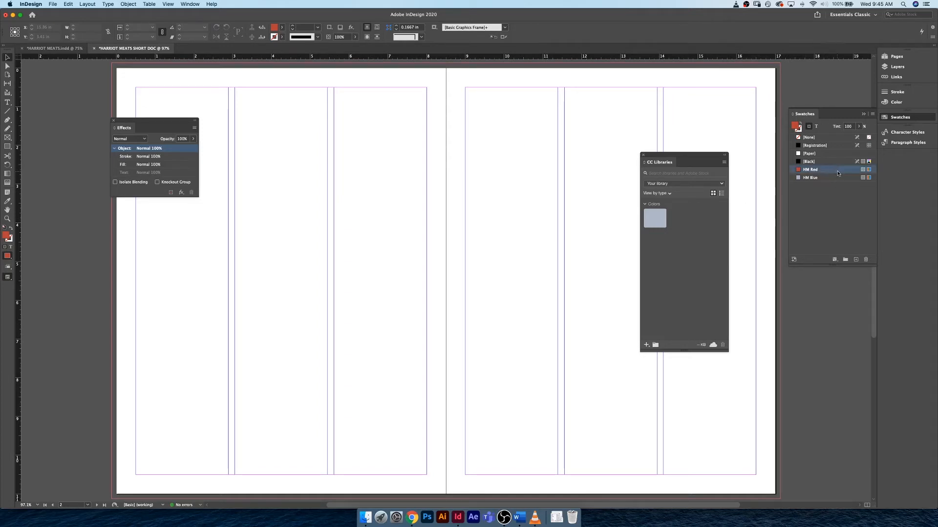
double_click(837, 171)
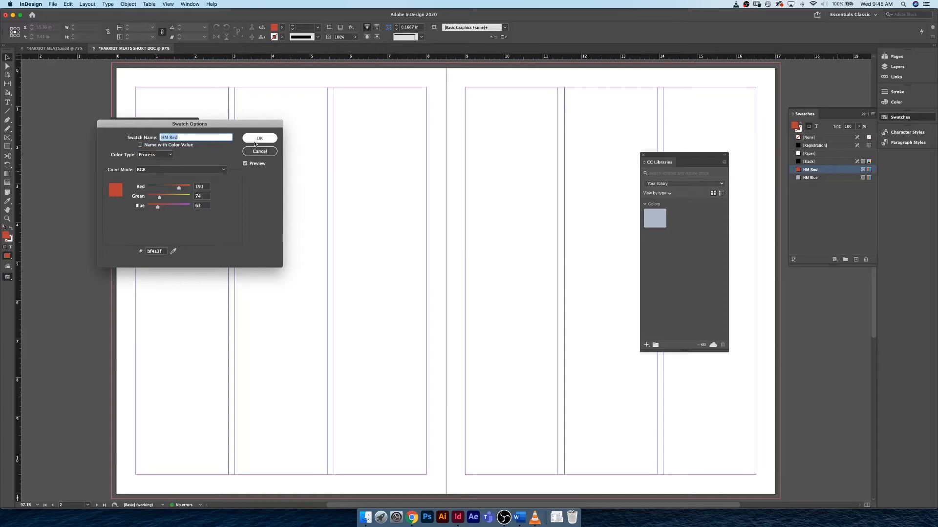
left_click(260, 139)
left_click(808, 161)
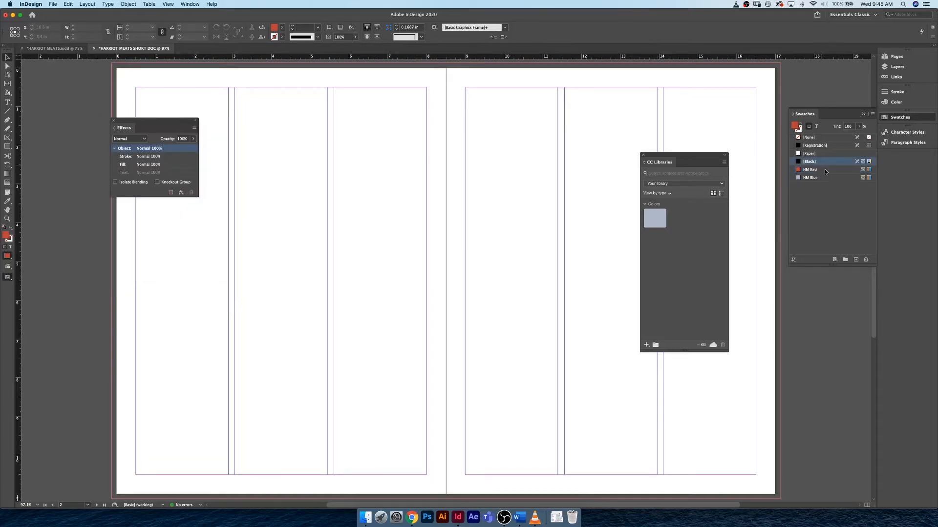
right_click(828, 174)
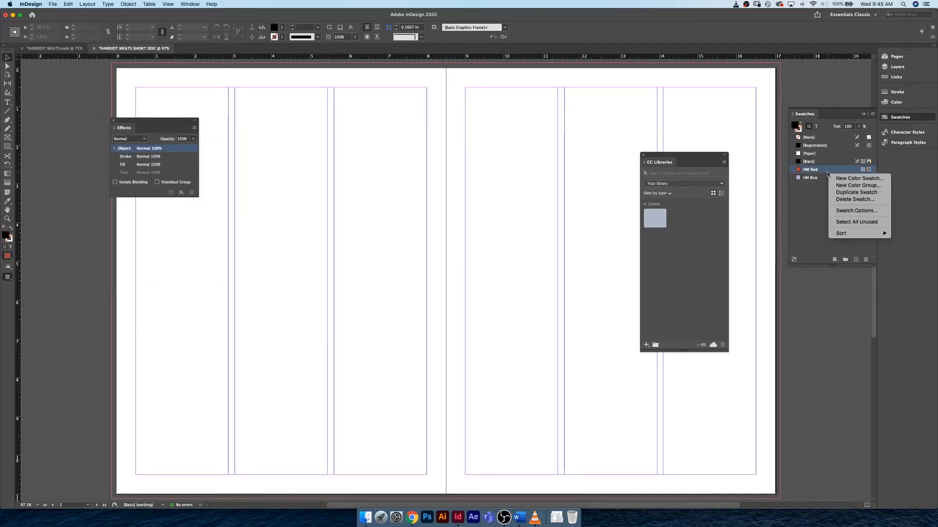
left_click(828, 173)
- Add the HM Red swatch to the current CC library and dock the CC Libraries panel
left_click(826, 172)
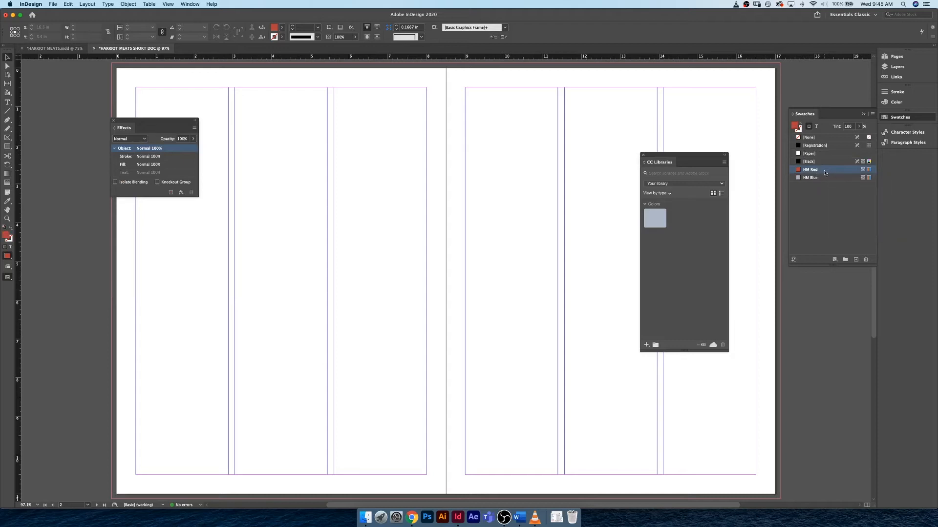
left_click(794, 260)
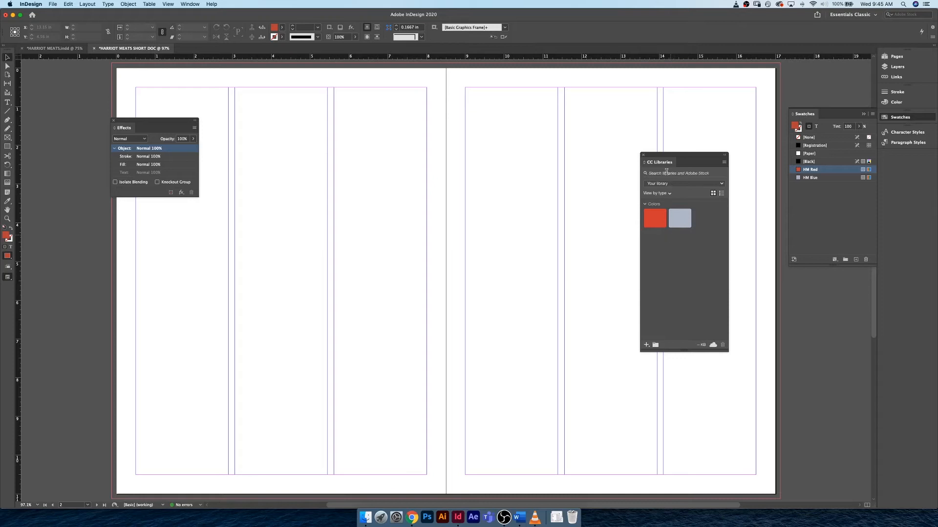
left_click_drag(661, 162, 901, 157)
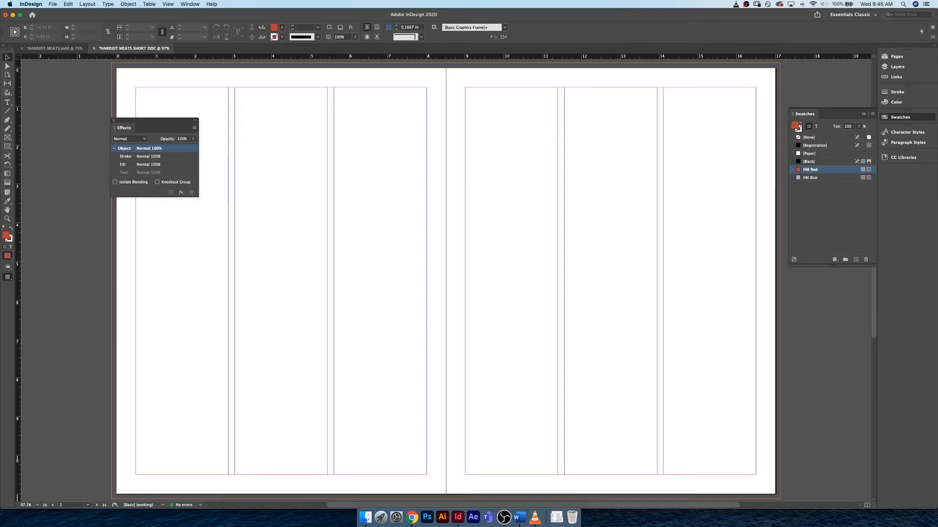
- Switch back to InDesign and dock the floating CC Libraries panel below Paragraph Styles
key("super+Tab")
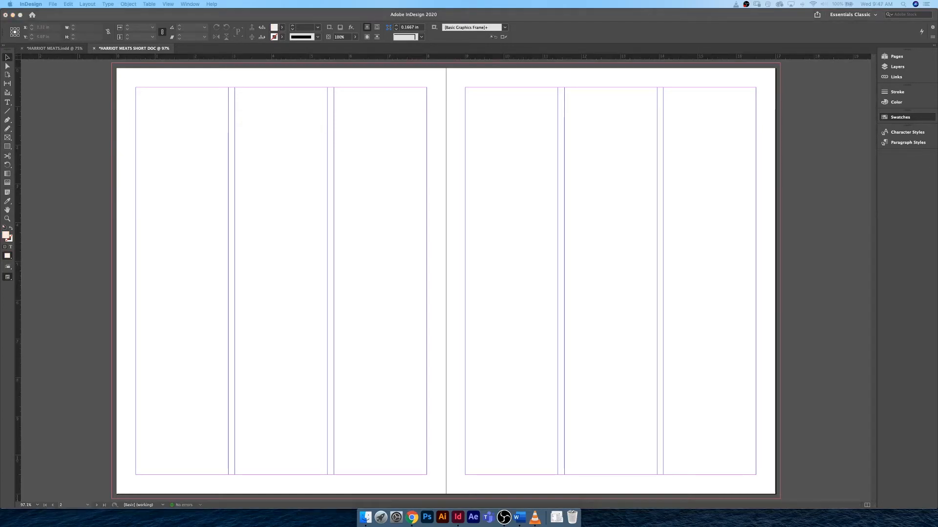
left_click(285, 205)
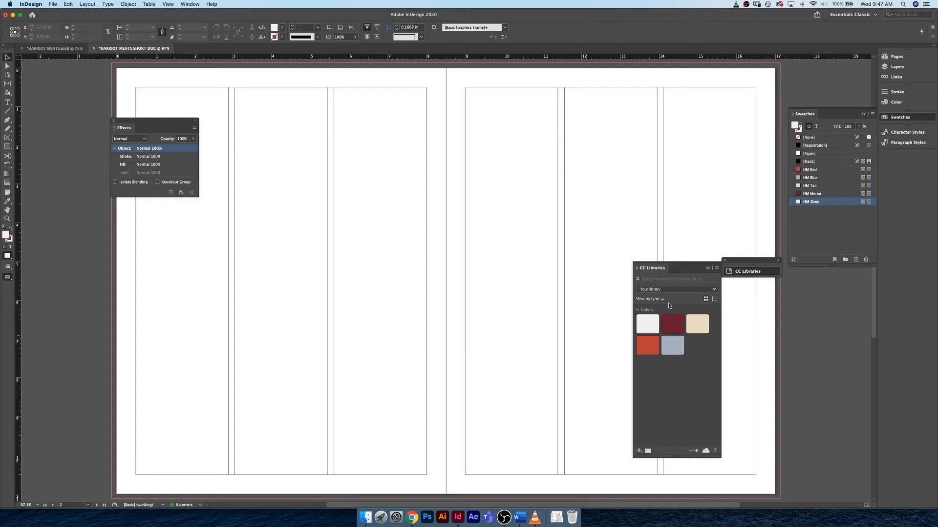
left_click(742, 274)
left_click_drag(742, 274, 903, 188)
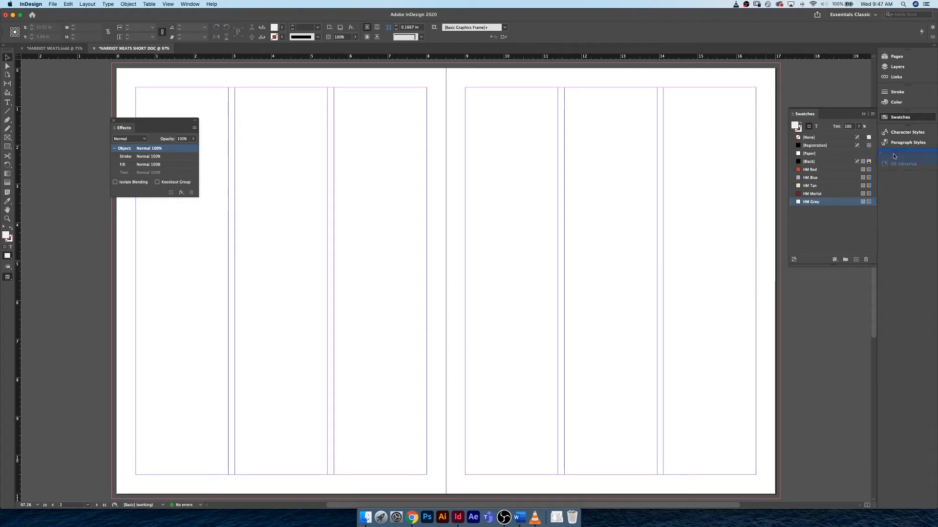
left_click_drag(894, 156, 895, 157)
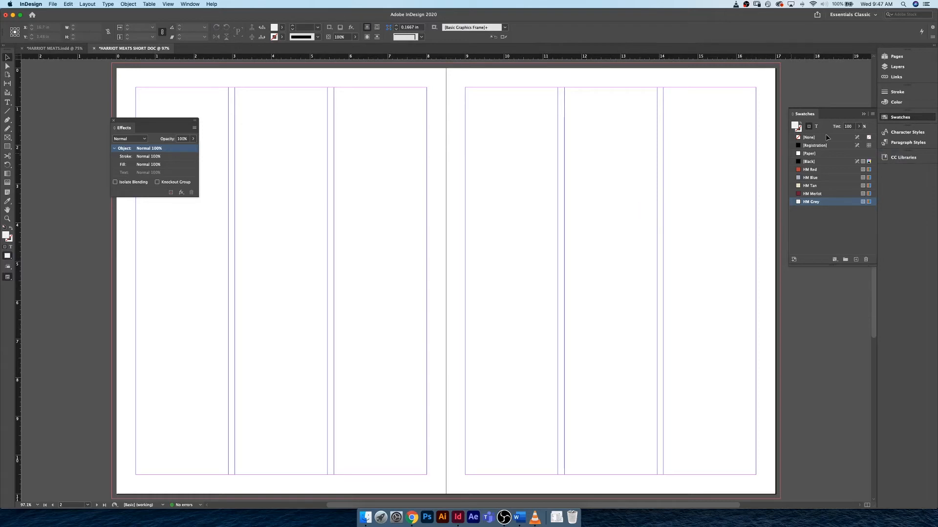
- Open the A-Master spread for editing and close the floating Effects panel
left_click(896, 56)
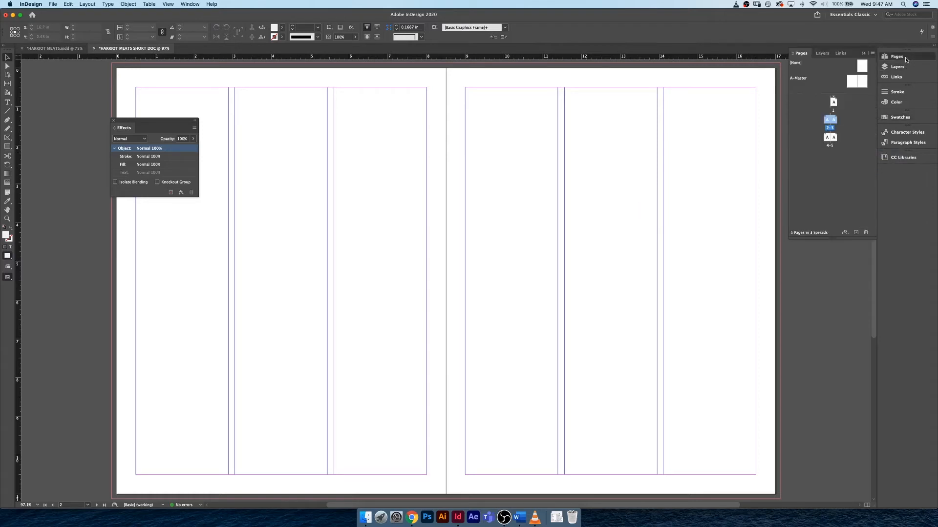
double_click(861, 83)
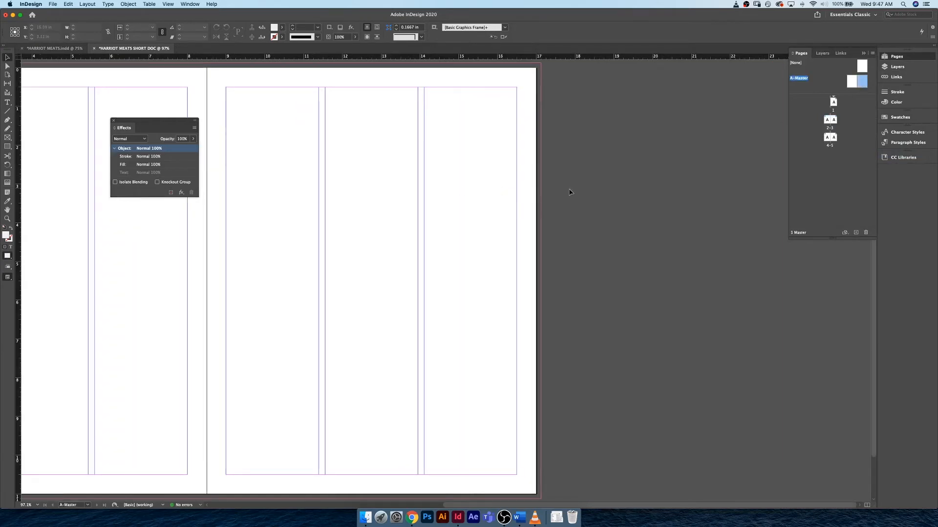
key("super+minus")
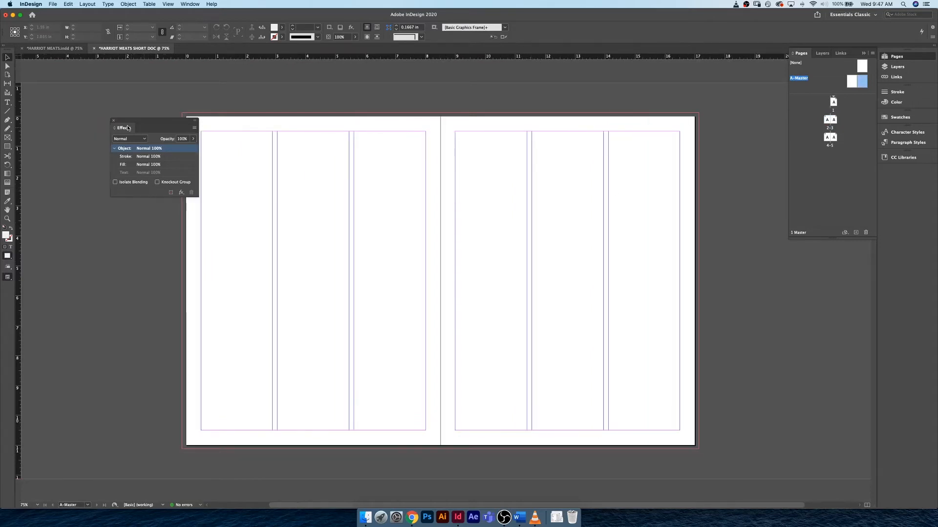
left_click_drag(117, 124, 96, 124)
left_click(93, 121)
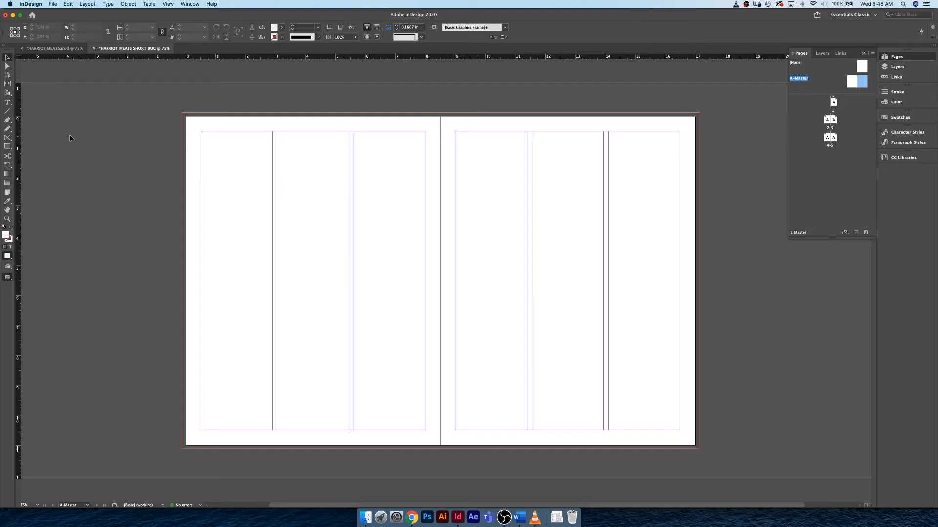
- Draw an HM Tan rectangle about 8.6 in wide and 1.07 in high along the right master page's bottom edge, extending to the bleed
left_click(8, 146)
left_click(282, 27)
left_click(218, 98)
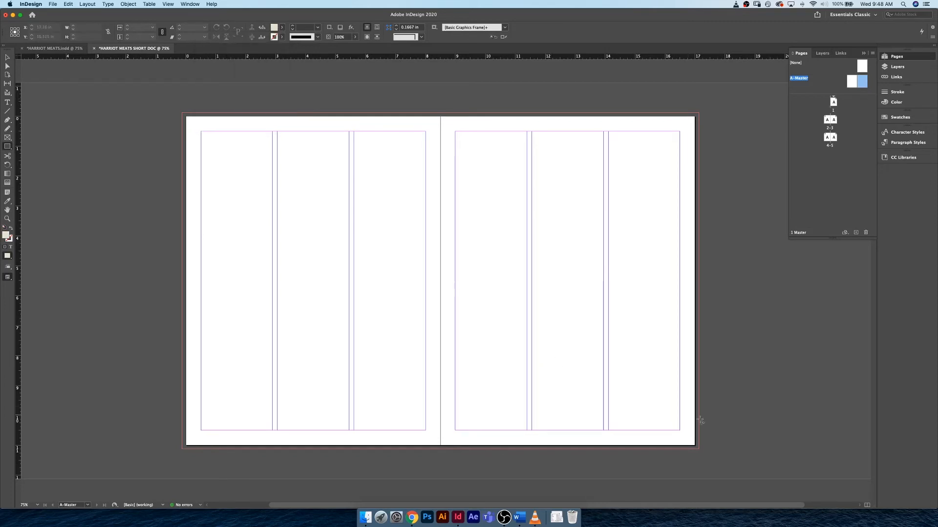
left_click_drag(698, 418, 441, 450)
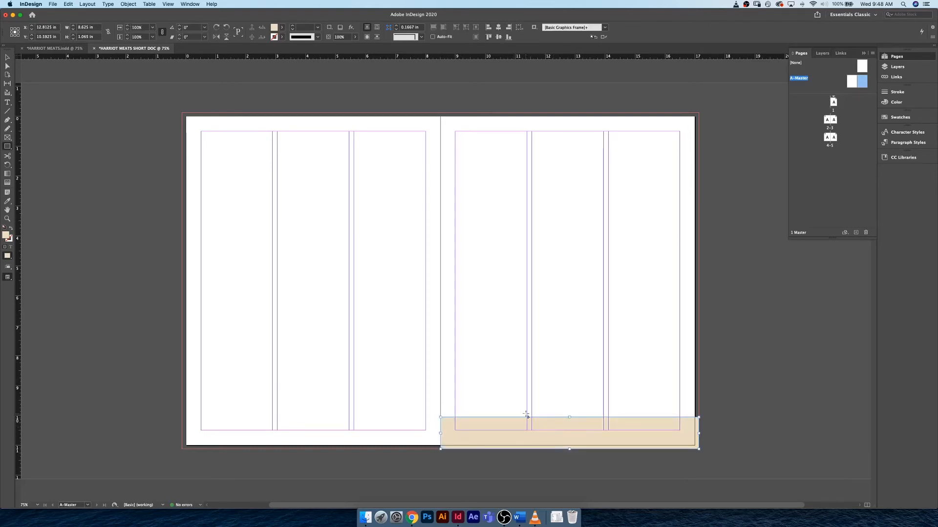
key("v")
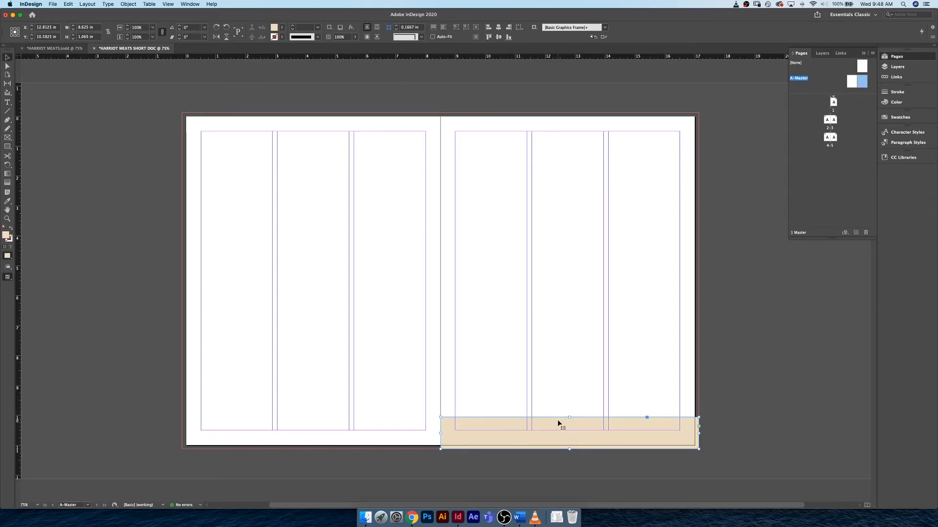
- Shorten the tan rectangle to 0.865 in high and place a copy along the left master page's bottom edge, extending to the bleed
left_click_drag(570, 418, 569, 423)
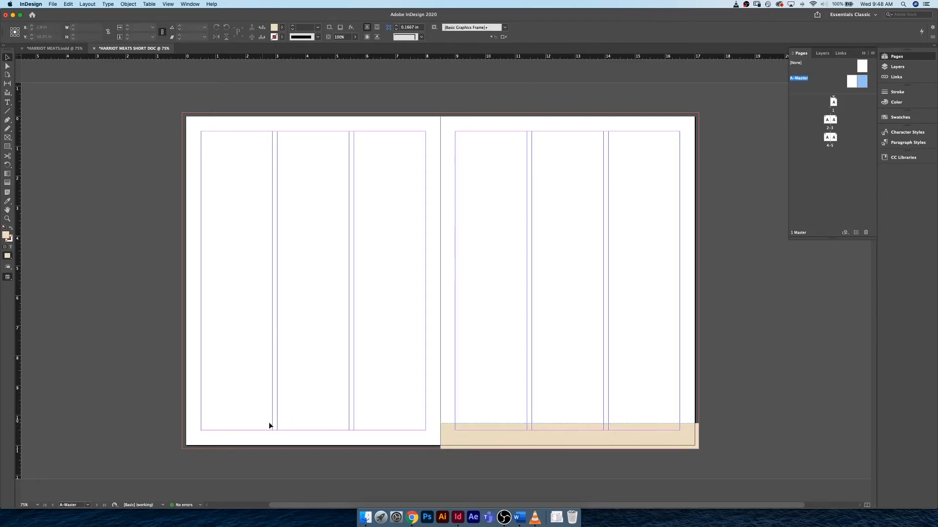
key("super+v")
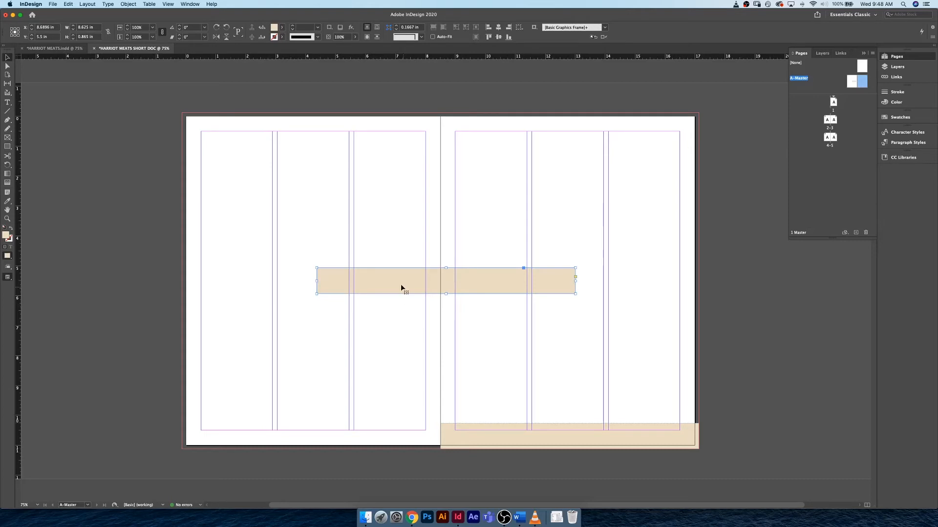
left_click_drag(401, 287, 268, 438)
left_click(393, 456)
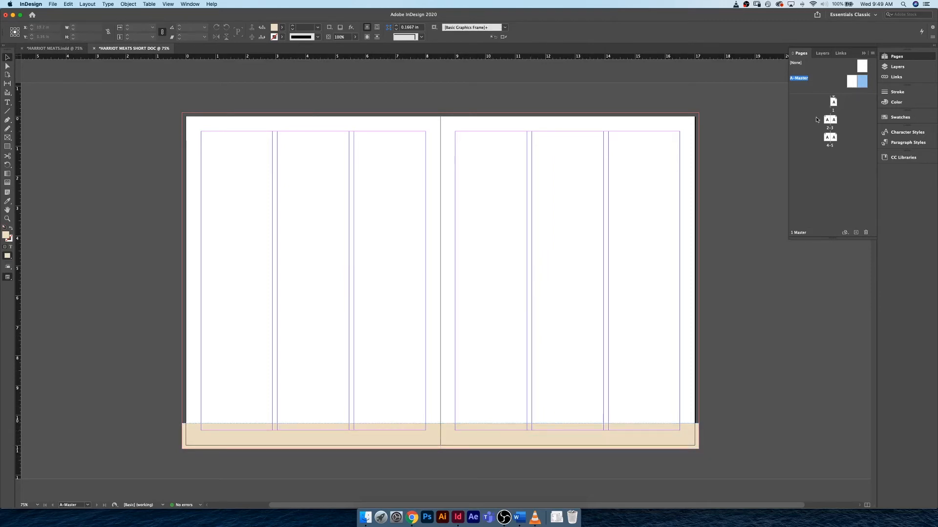
- Examine the tan footer band on the document pages and try selecting it on the page 2–3 spread
left_click(834, 120)
double_click(835, 120)
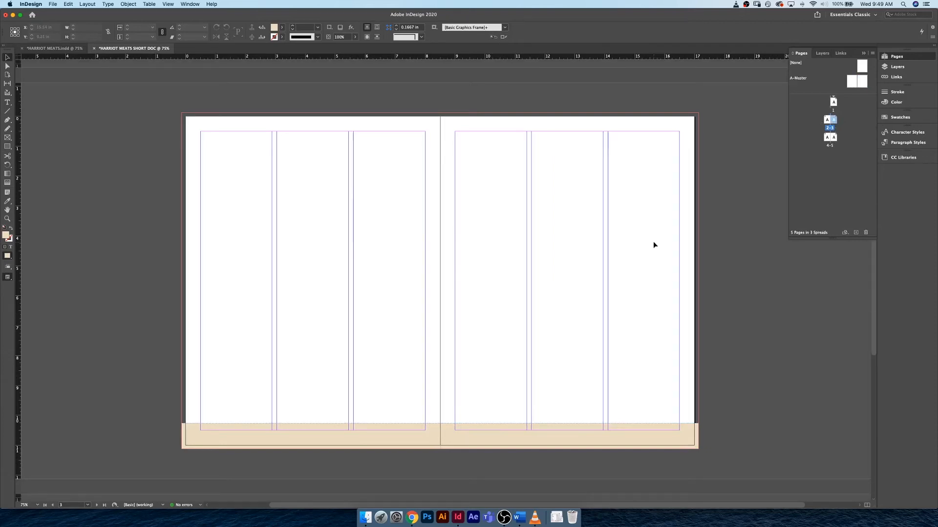
scroll(653, 241, "up", 5)
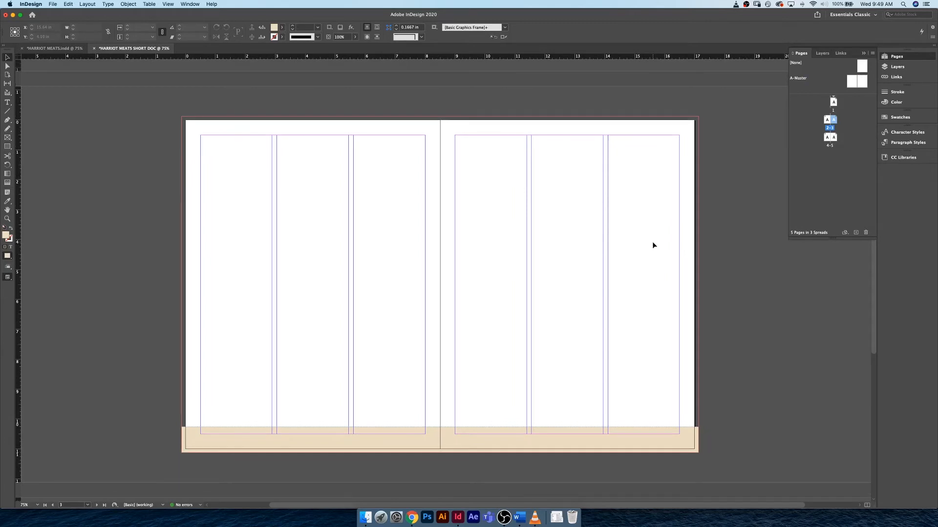
scroll(651, 242, "up", 6)
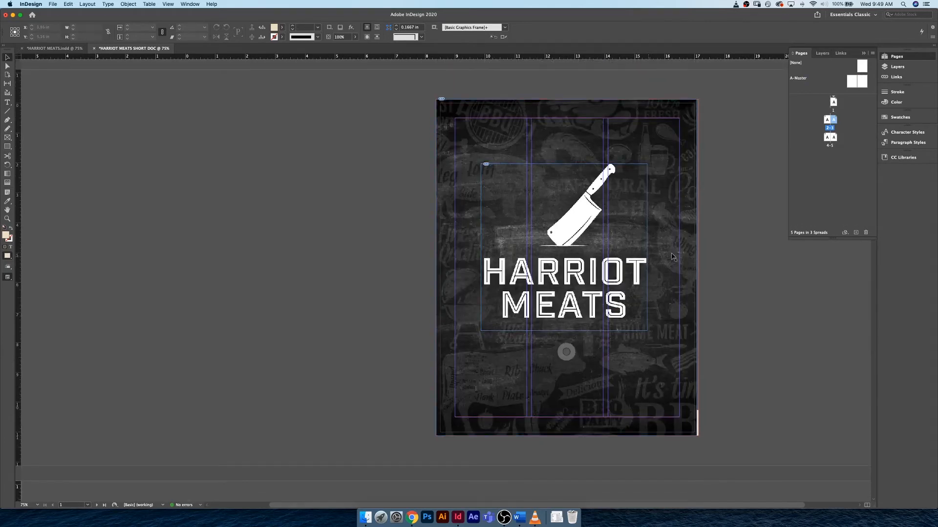
scroll(684, 251, "down", 12)
scroll(683, 251, "up", 2)
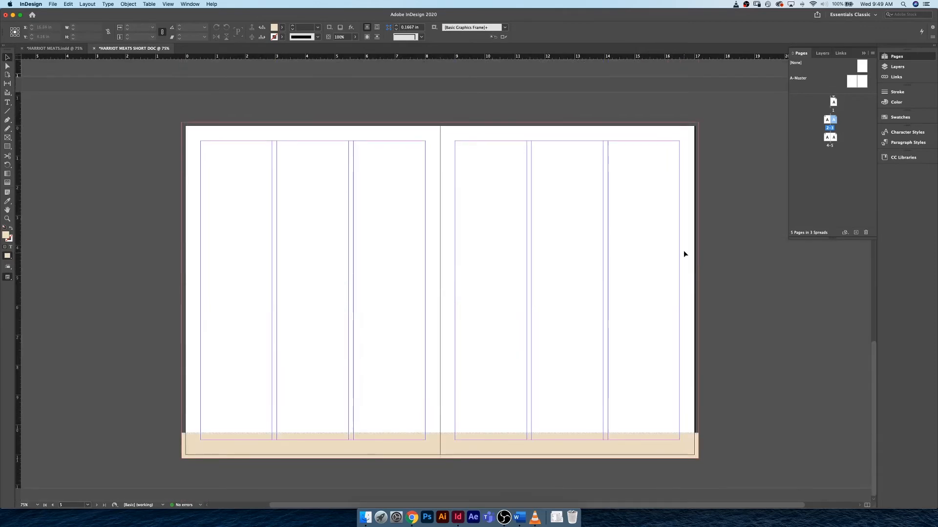
scroll(683, 251, "down", 6)
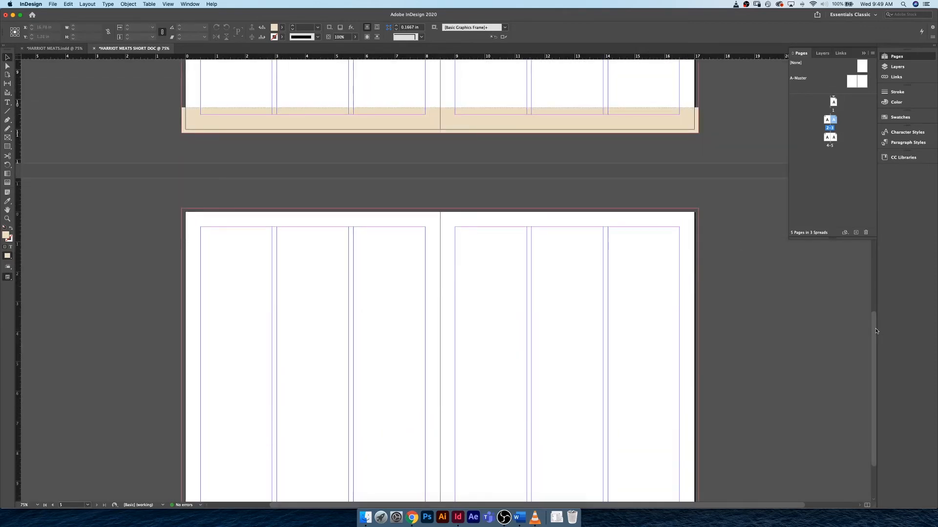
left_click_drag(876, 332, 872, 230)
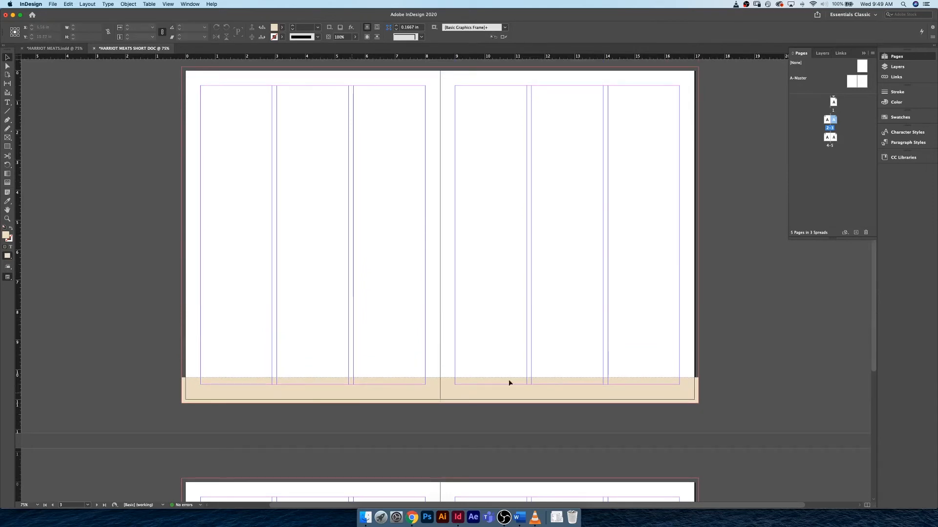
left_click_drag(515, 362, 364, 415)
left_click_drag(456, 365, 421, 398)
- On the right master page, create a text frame about 2.39 in wide and 0.7 in high containing "PG" and a current page number marker
double_click(864, 82)
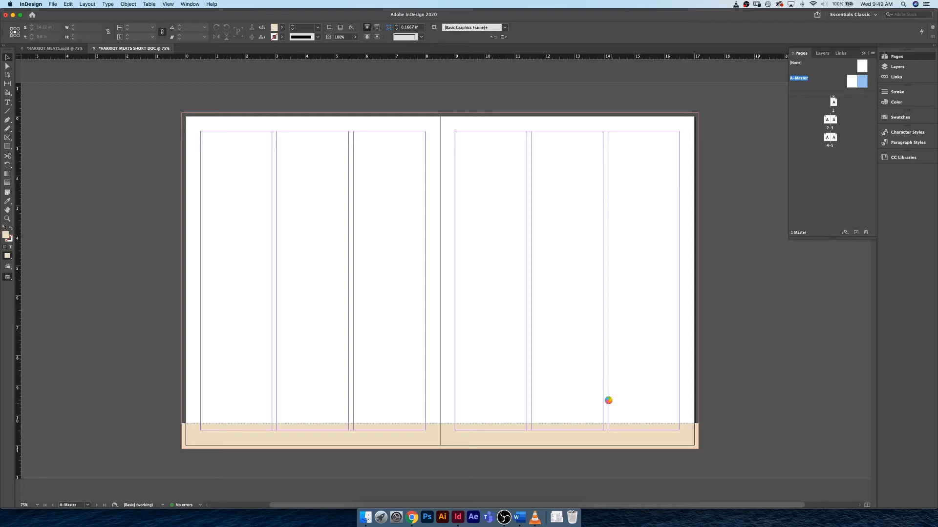
left_click_drag(608, 400, 679, 419)
key("t")
left_click_drag(684, 416, 608, 395)
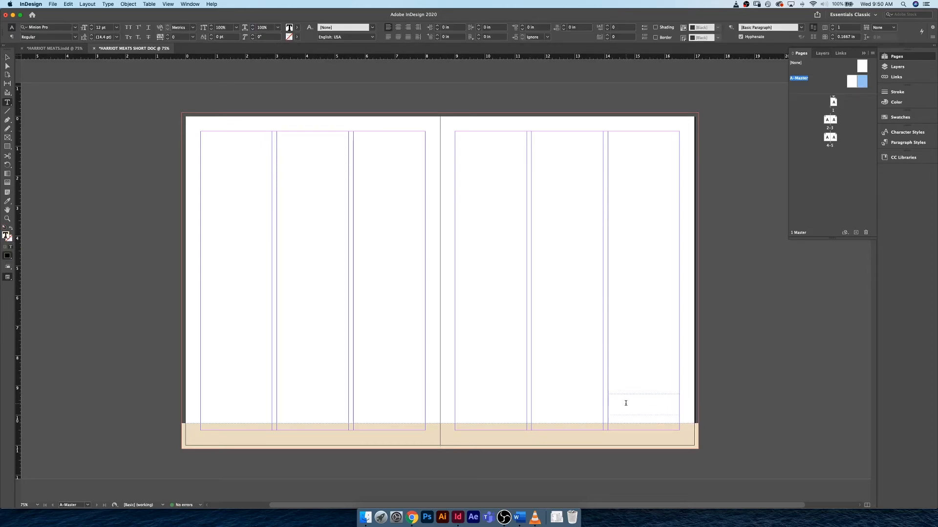
type("PG")
left_click(107, 4)
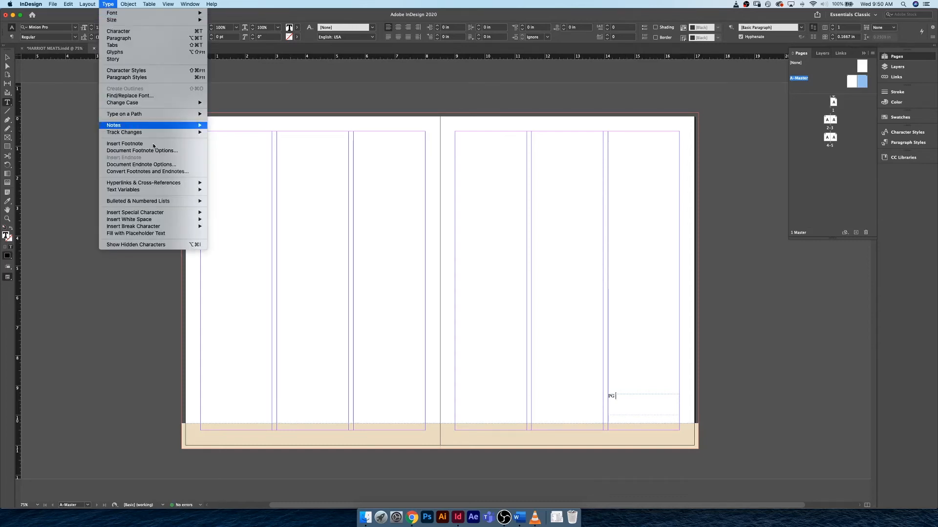
mouse_move(177, 213)
mouse_move(218, 220)
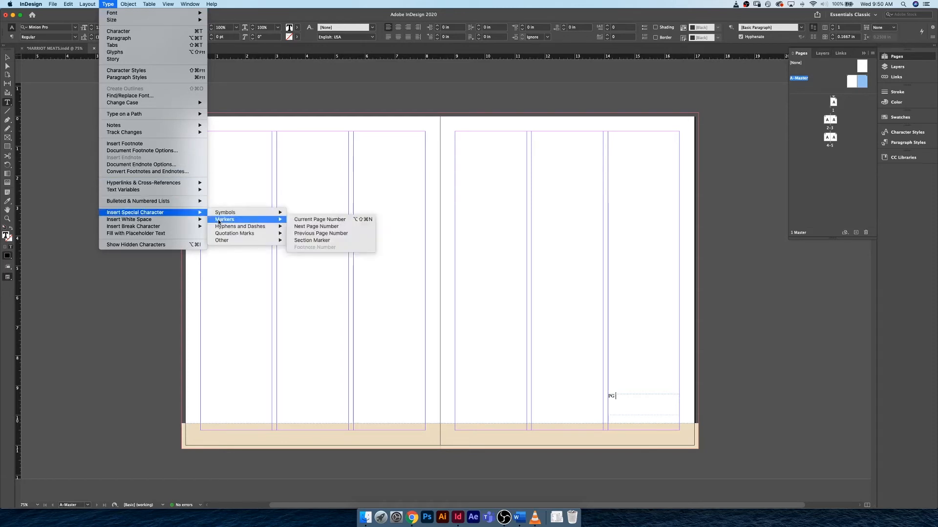
left_click(313, 220)
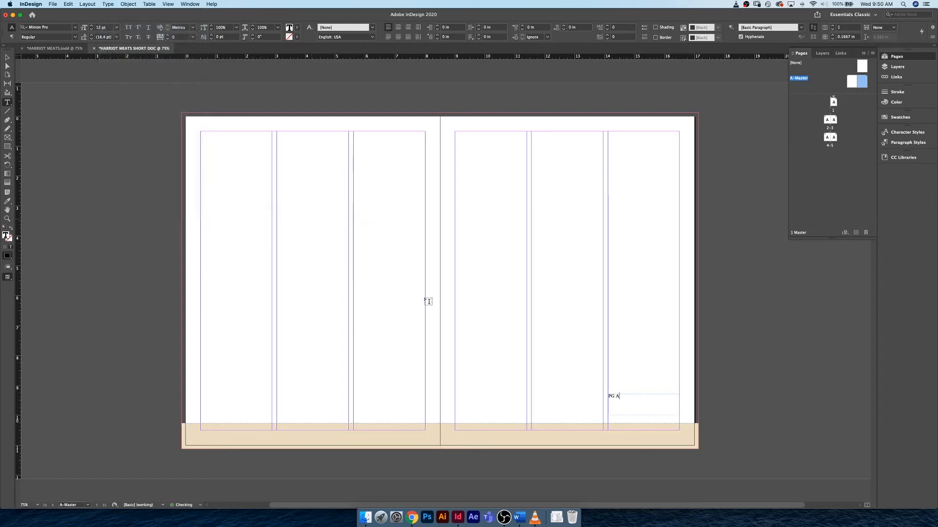
- Right-align the page-number text on the right master page
key("super+equal")
key("super+equal")
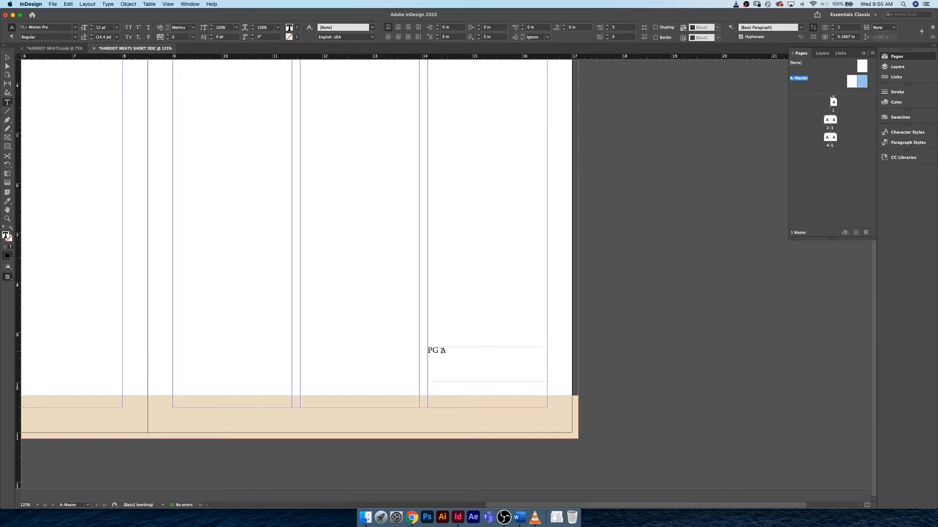
key("super+a")
left_click(408, 27)
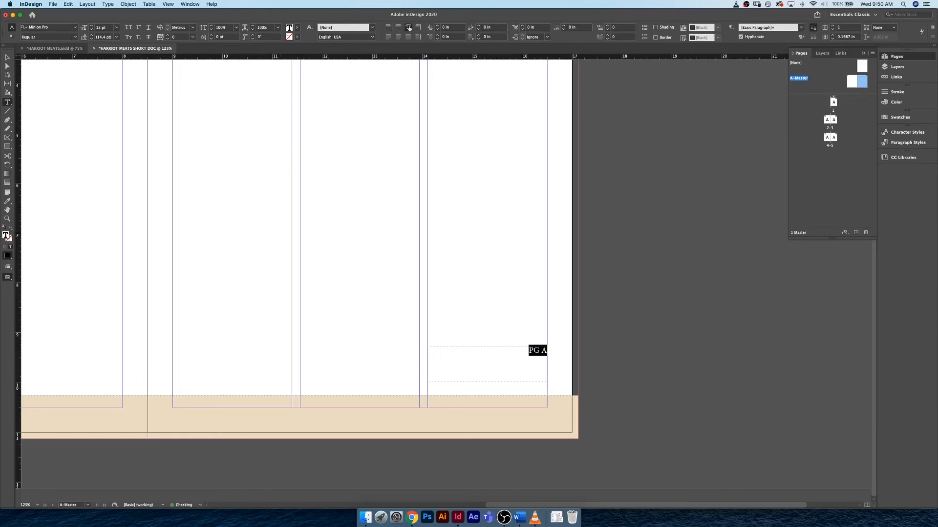
- Reduce the page-number frame's height to 0.28 in and position it in the tan footer band at Y 10.65 in
left_click(8, 58)
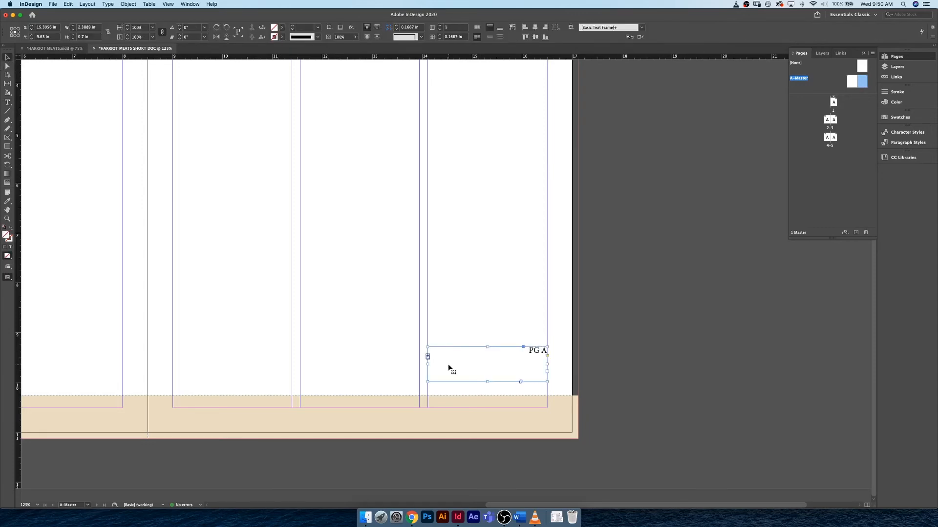
left_click_drag(487, 381, 540, 411)
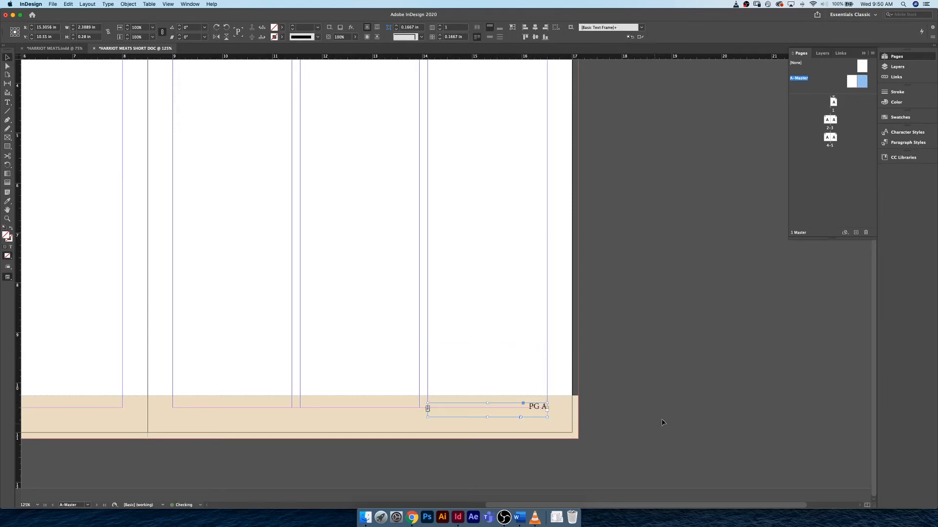
key("Down")
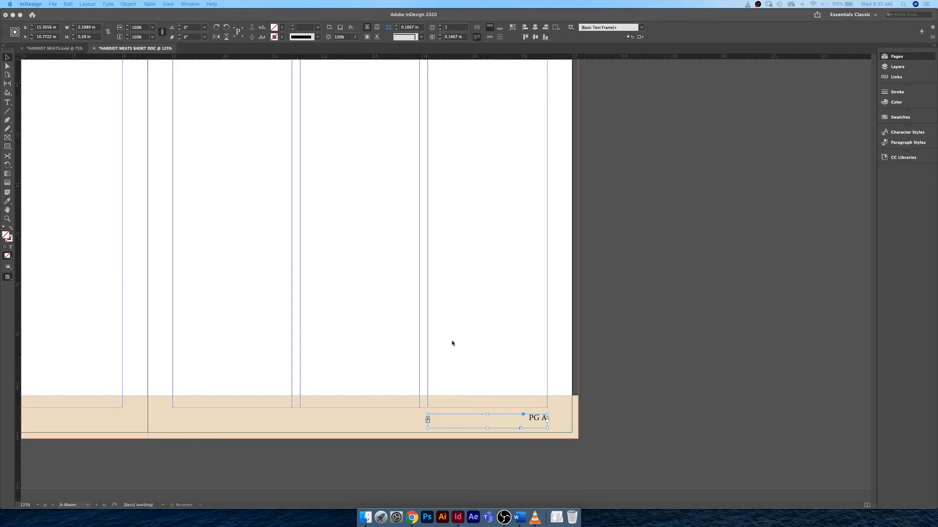
left_click(537, 419)
left_click_drag(535, 417, 535, 412)
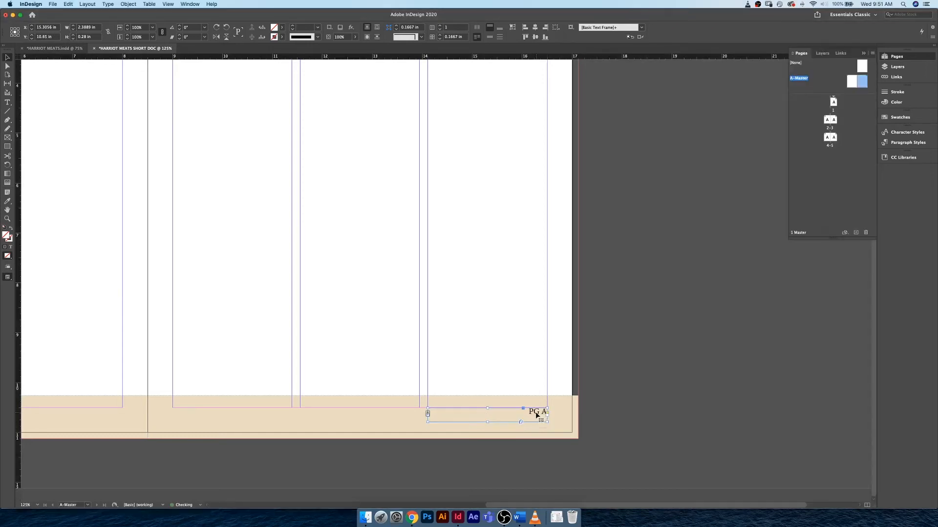
left_click(658, 410)
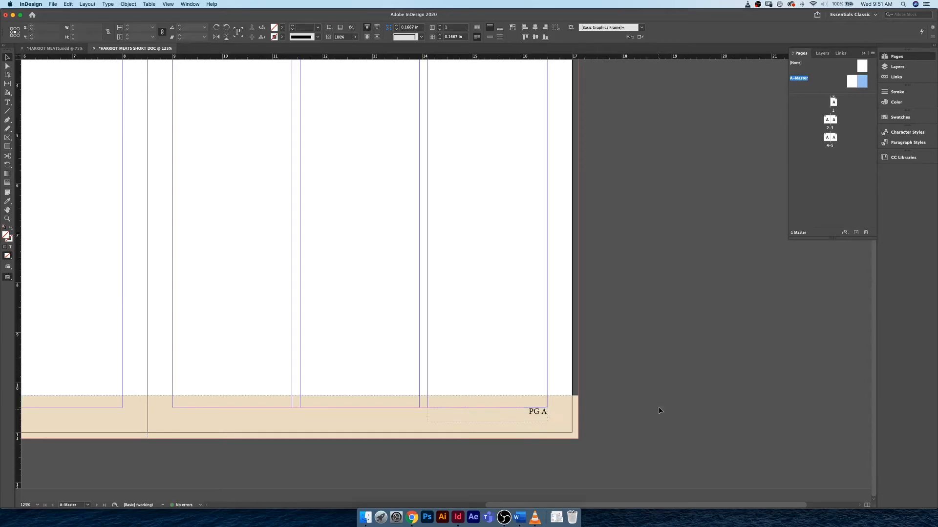
- Check the page number in the footer of page 3
double_click(837, 120)
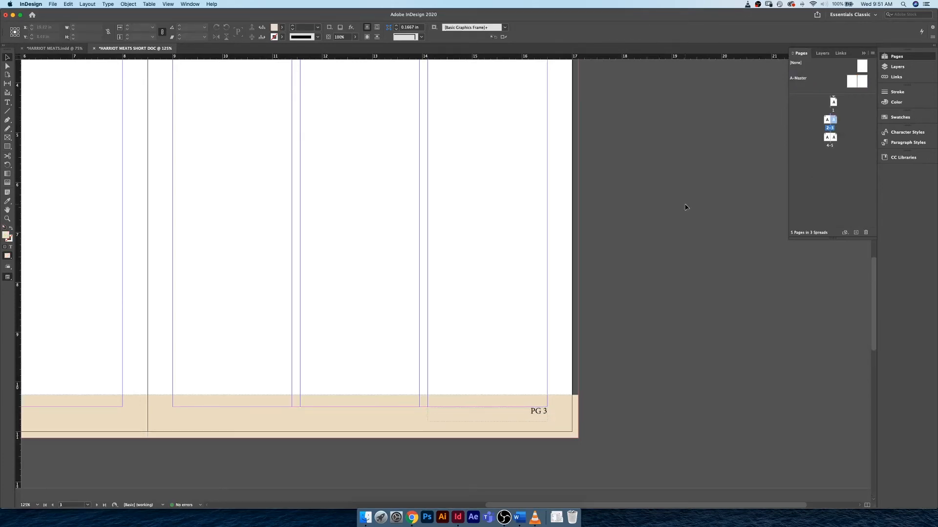
key("super+minus")
key("super+minus")
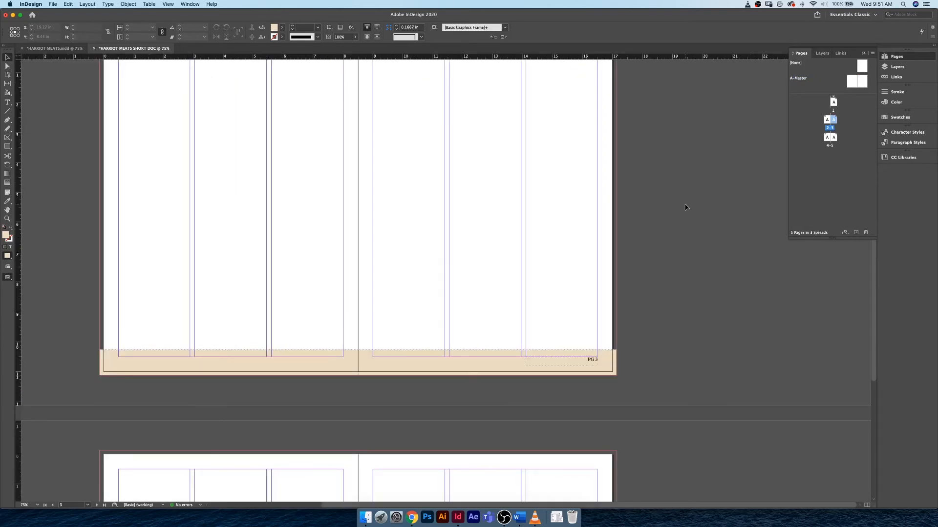
key("super+equal")
key("super+equal")
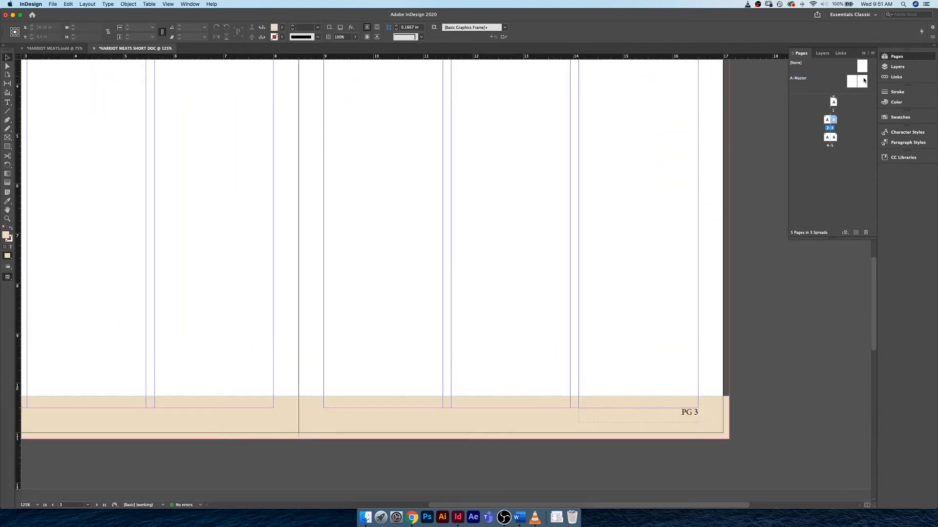
- Copy the page-number frame onto the left page of A-Master and replace its text with "PG 2"
double_click(863, 81)
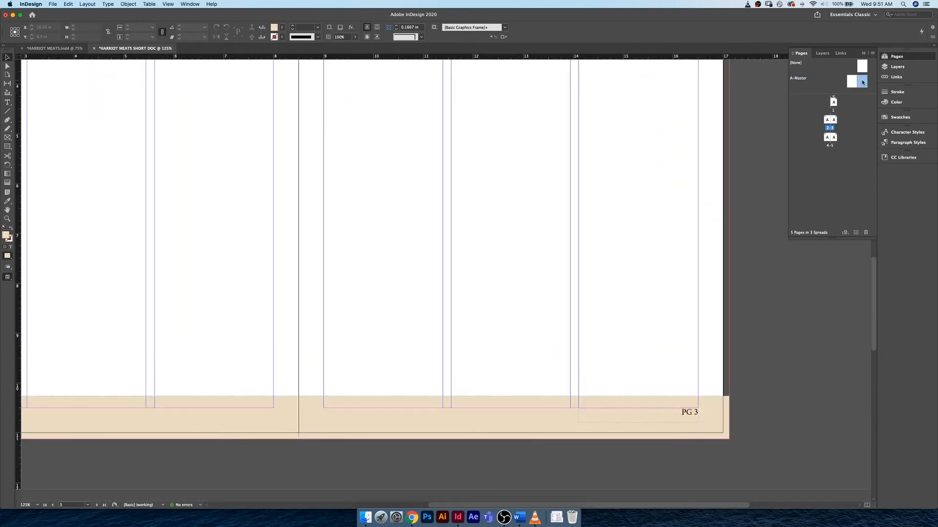
left_click(688, 416)
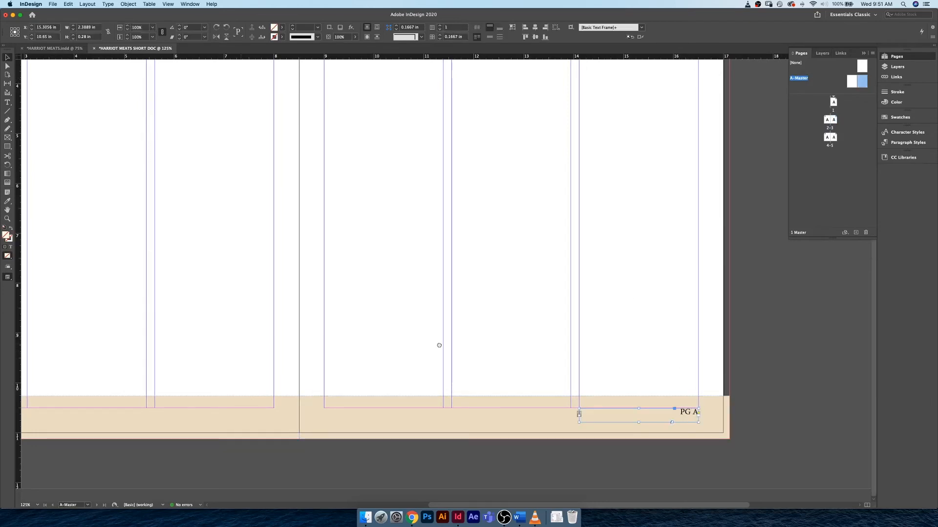
scroll(367, 338, "left", 5)
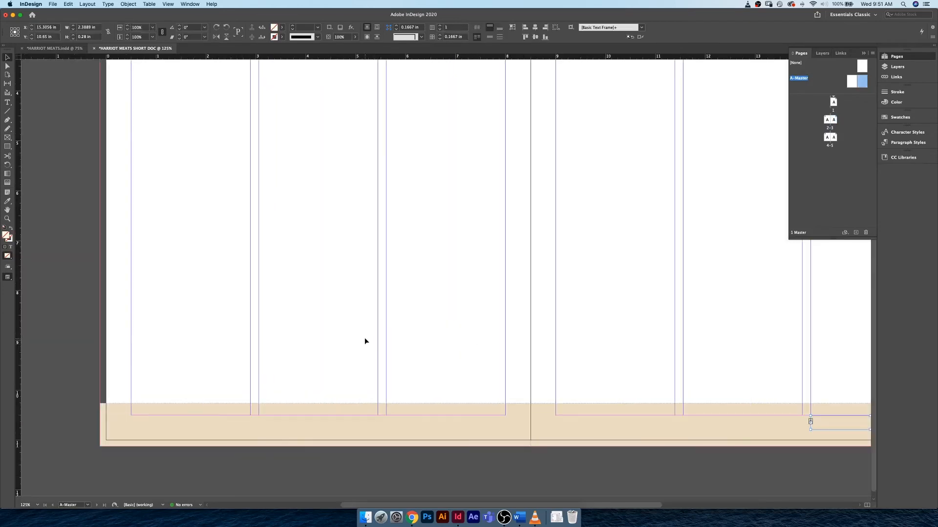
key("super+v")
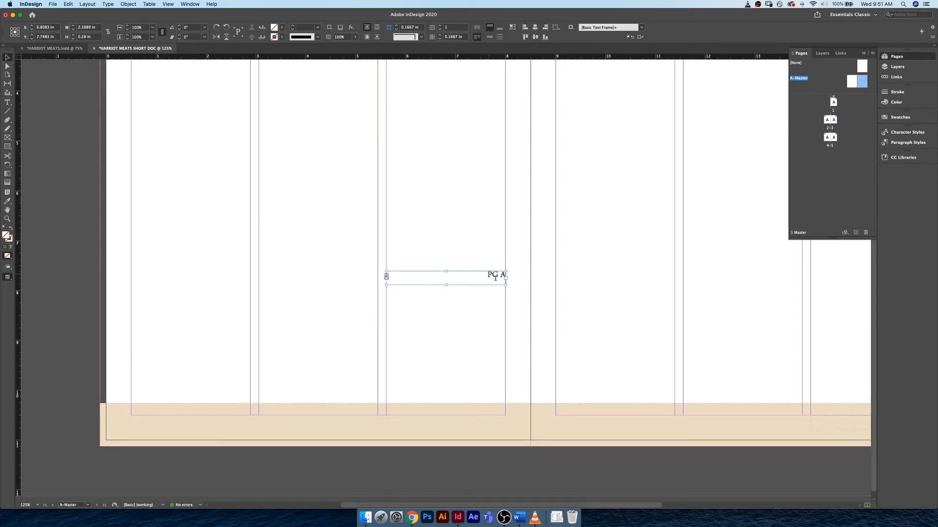
triple_click(495, 276)
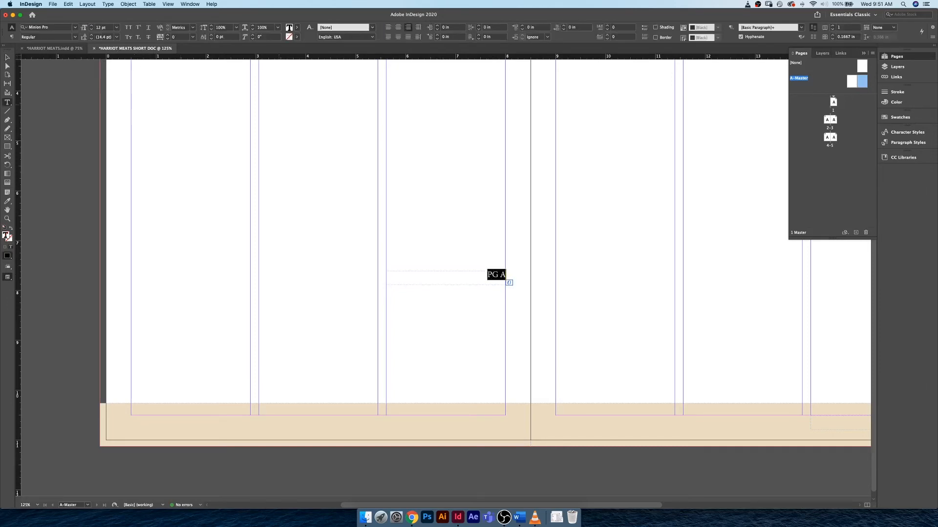
key("Right")
key("BackSpace")
type("2")
- Place the PG 2 frame left-aligned in the tan band below the left master page's first column and display page 2
left_click(8, 57)
left_click_drag(141, 452, 240, 423)
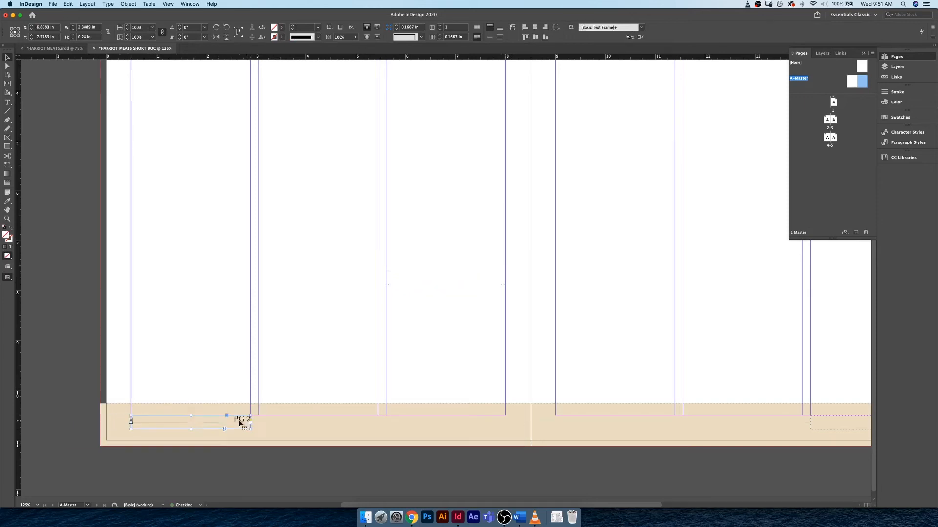
double_click(243, 419)
key("super+a")
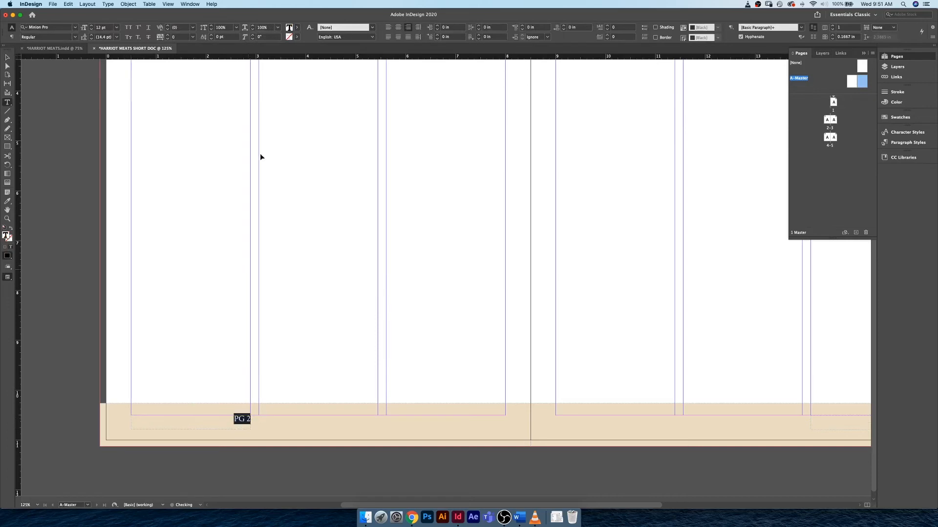
left_click(389, 28)
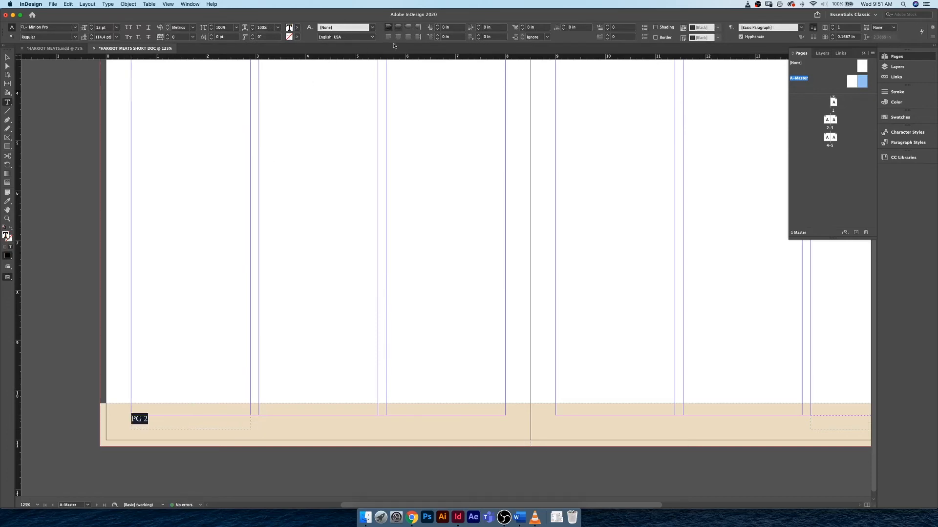
left_click(7, 58)
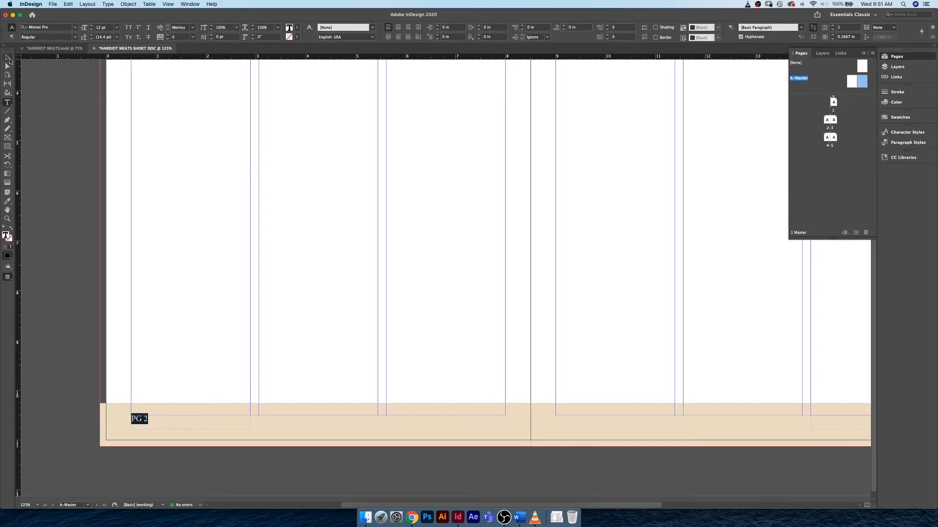
left_click(184, 250)
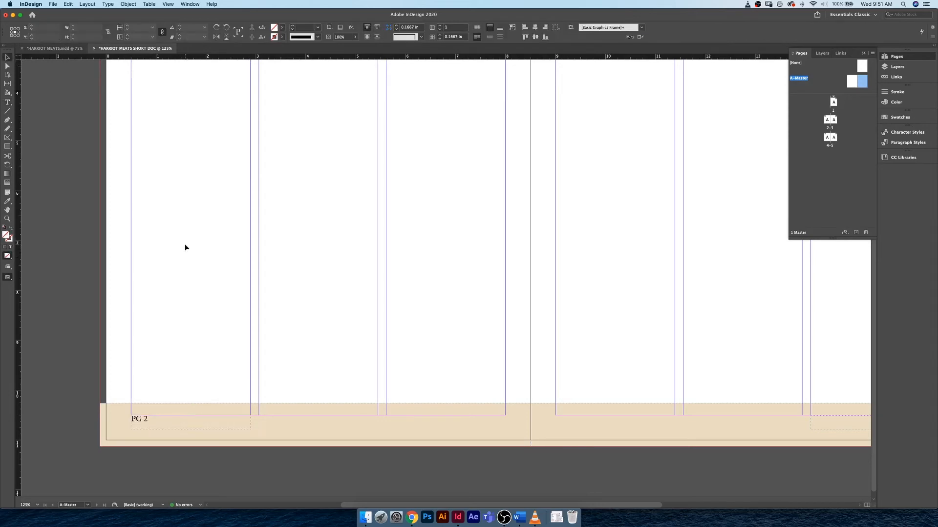
double_click(829, 122)
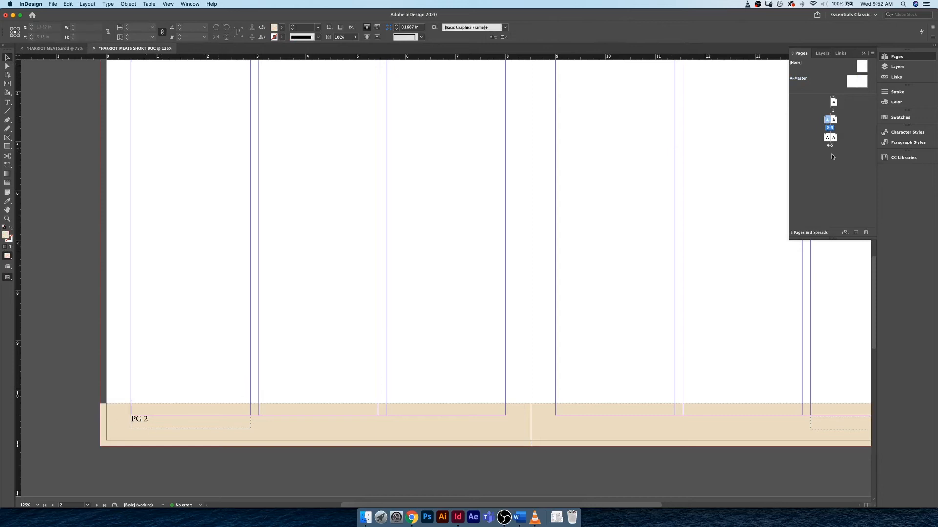
- Check the footer page numbers on the page 4–5 spread
double_click(827, 139)
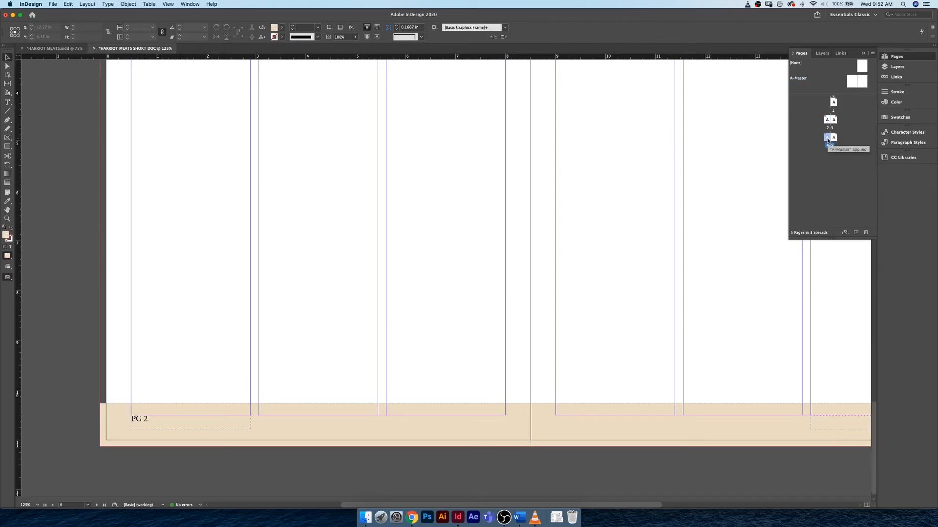
key("super+minus")
key("super+minus")
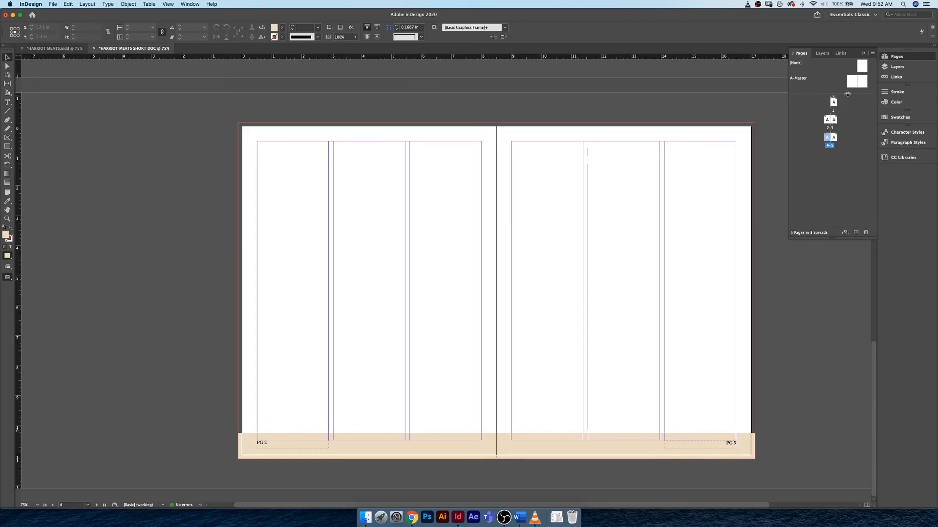
- On A-Master, replace the fixed number in the left page's "PG 2" footer with the automatic current page number marker
double_click(855, 79)
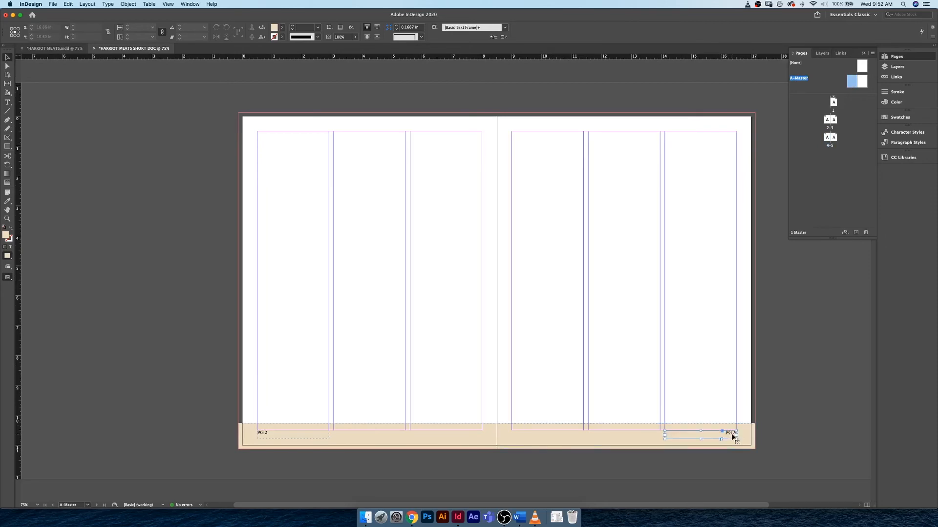
double_click(732, 437)
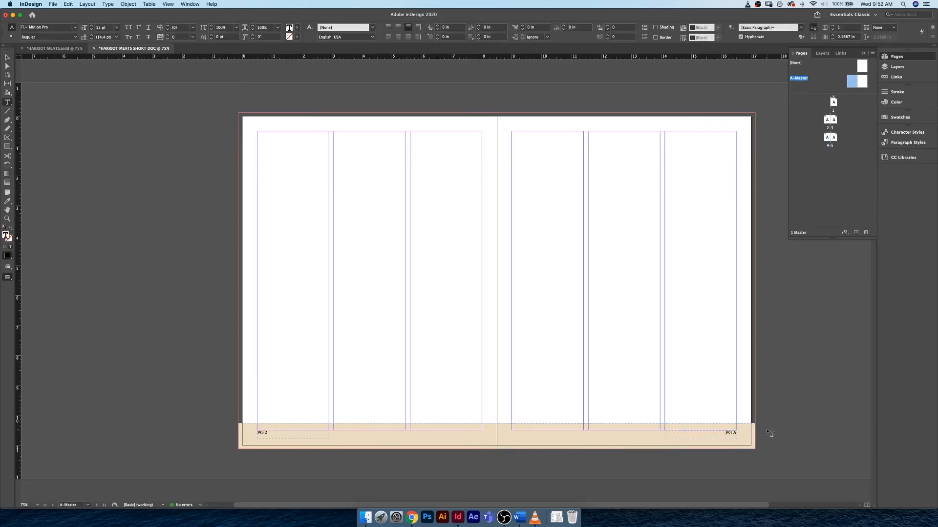
left_click(735, 433)
key("super+shift+l")
key("alt+shift+super+n")
left_click(7, 58)
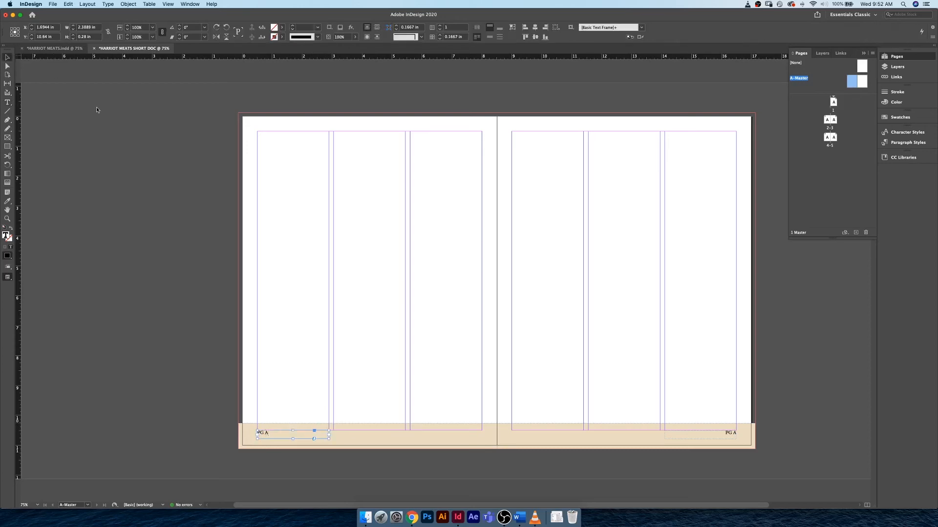
left_click(734, 89)
- Check the footer page numbers on the 2–3 and 4–5 spreads and return to page 2
left_click(827, 122)
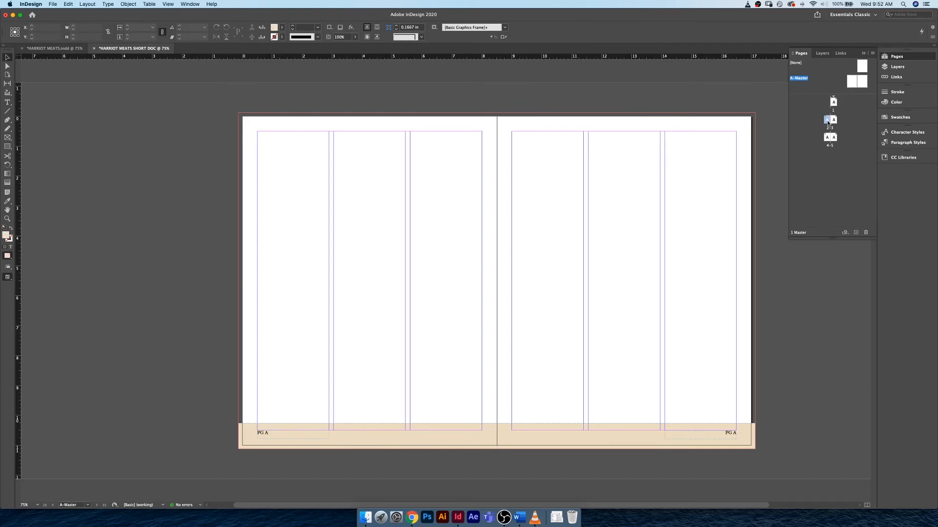
double_click(827, 121)
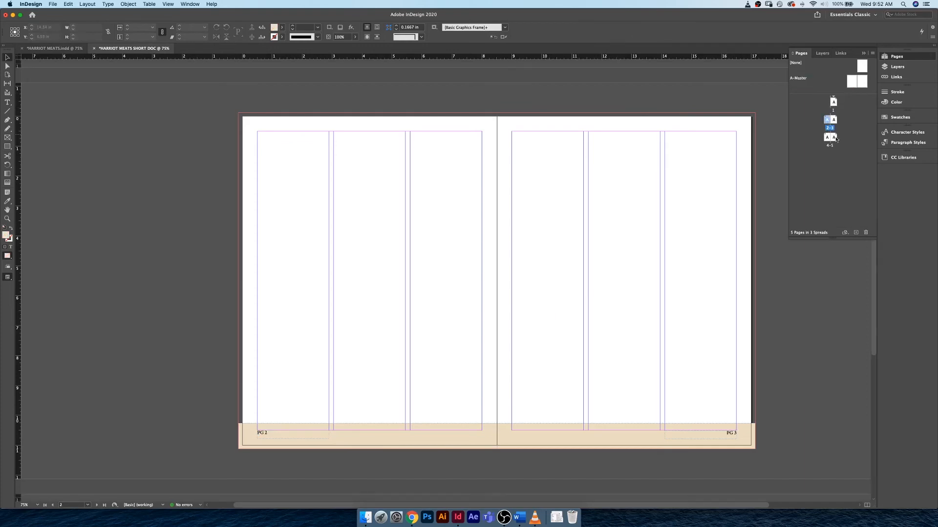
double_click(827, 138)
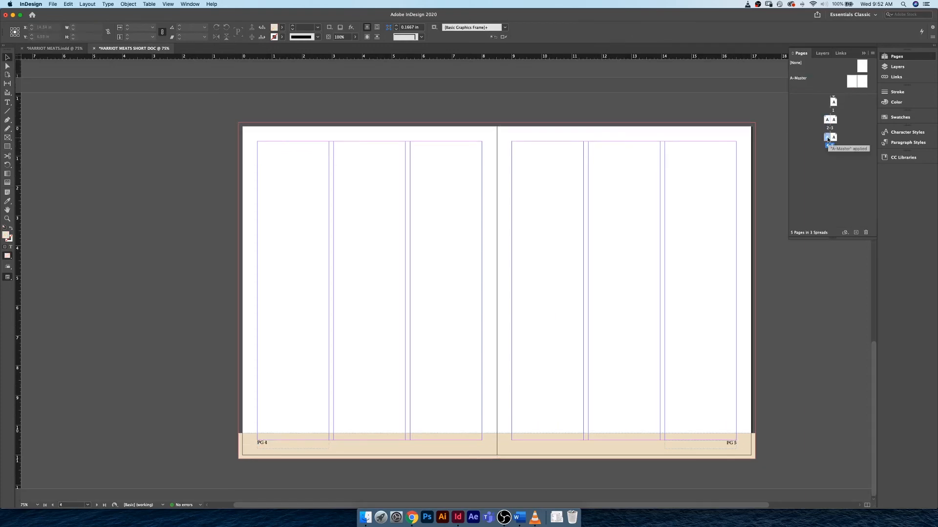
left_click(827, 122)
double_click(827, 122)
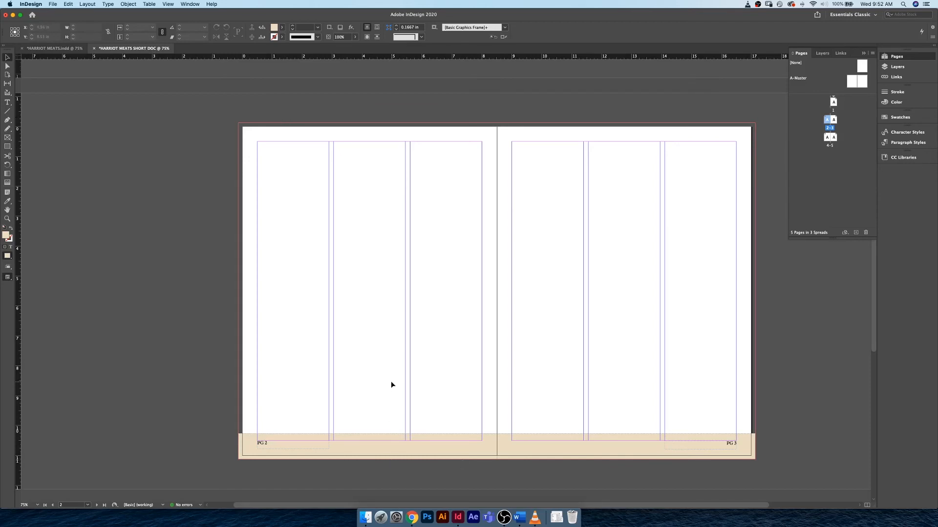
- Load KNIFE.jpg from the Links folder for placing on the page 2–3 spread
key("super+d")
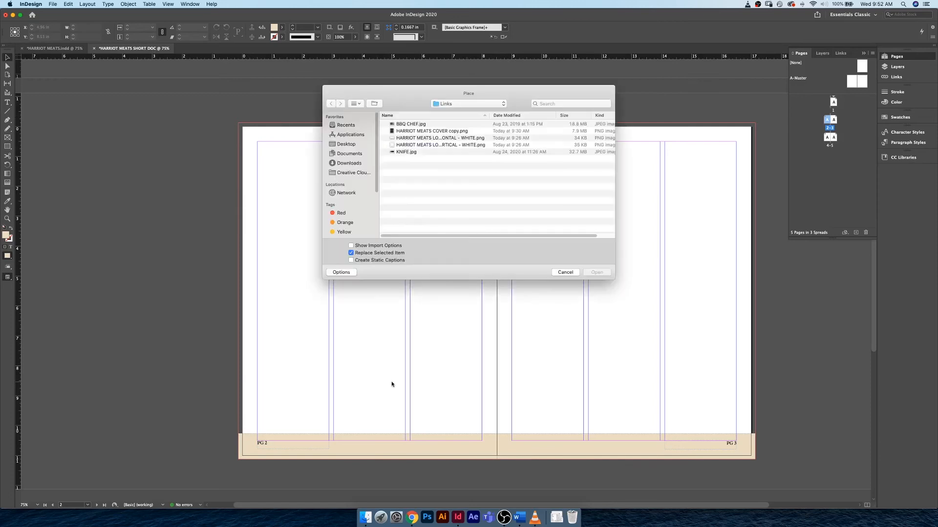
left_click(431, 125)
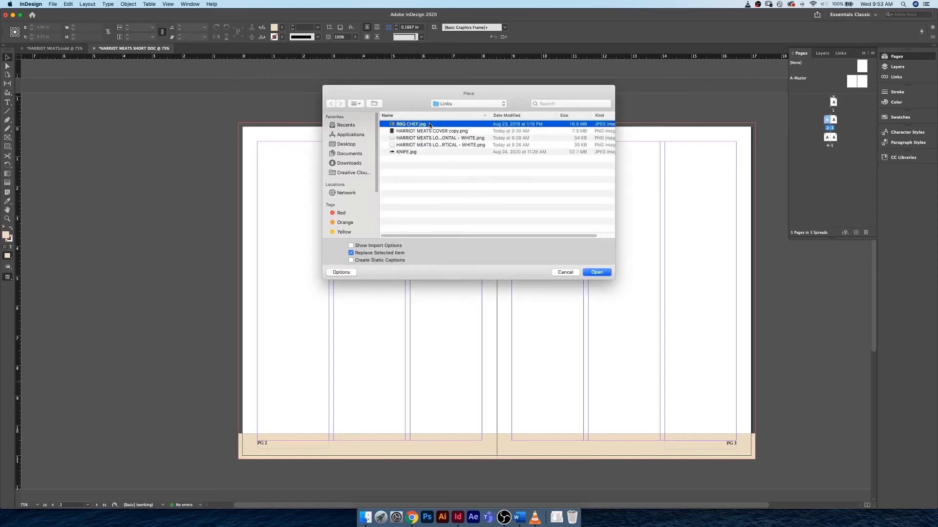
left_click(423, 152)
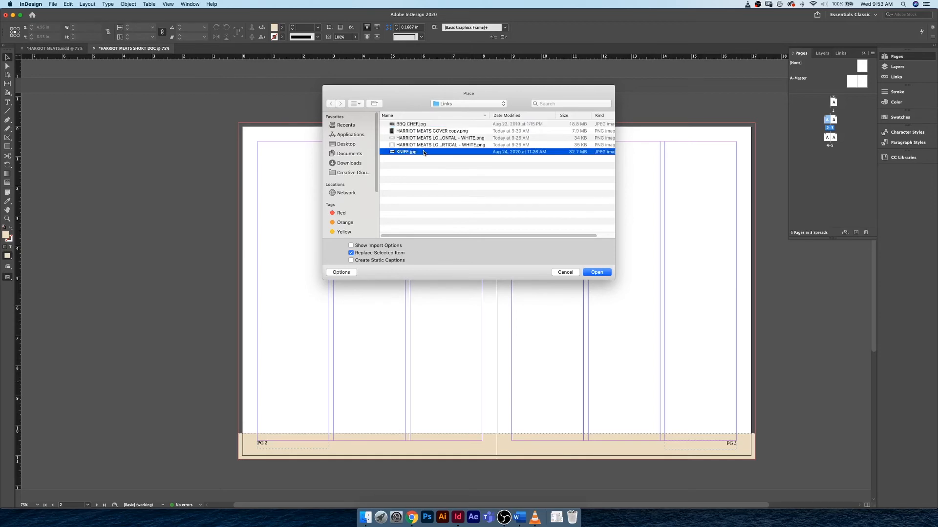
left_click(604, 272)
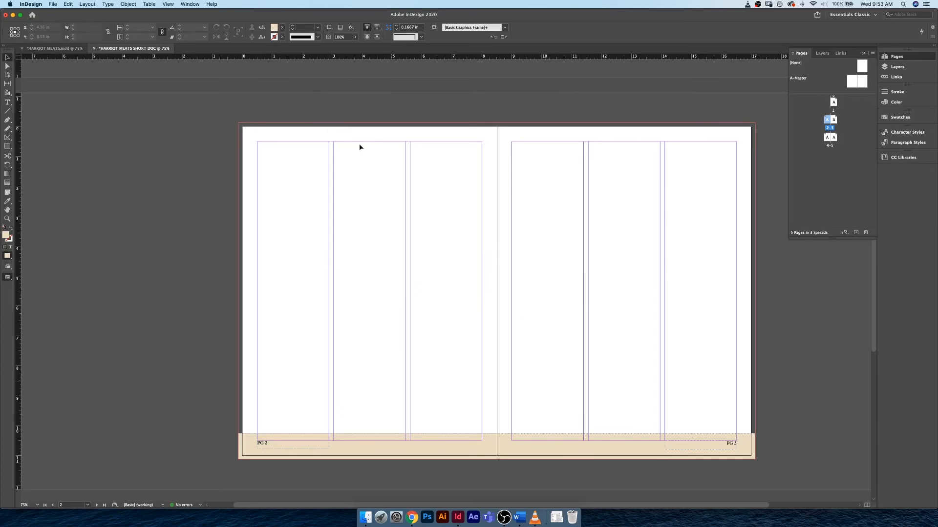
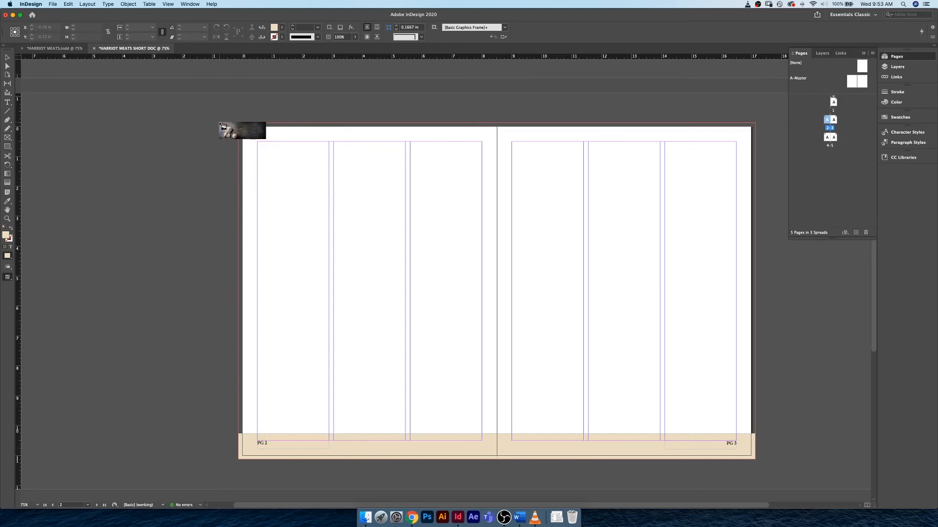
- Place KNIFE.jpg at the upper-left bleed corner of page 2 and crop its frame to page 2 with bleed, 8.625 × 11.25 in
left_click(219, 122)
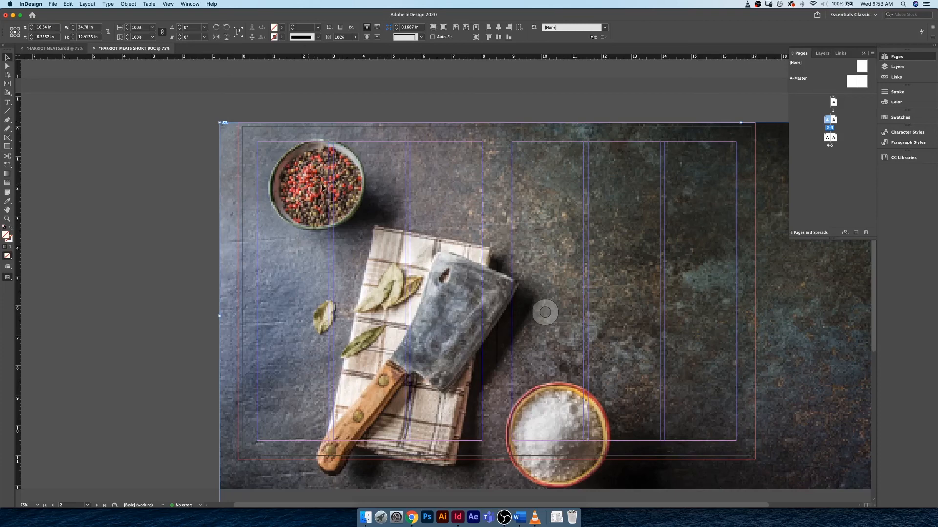
left_click_drag(310, 189, 327, 188)
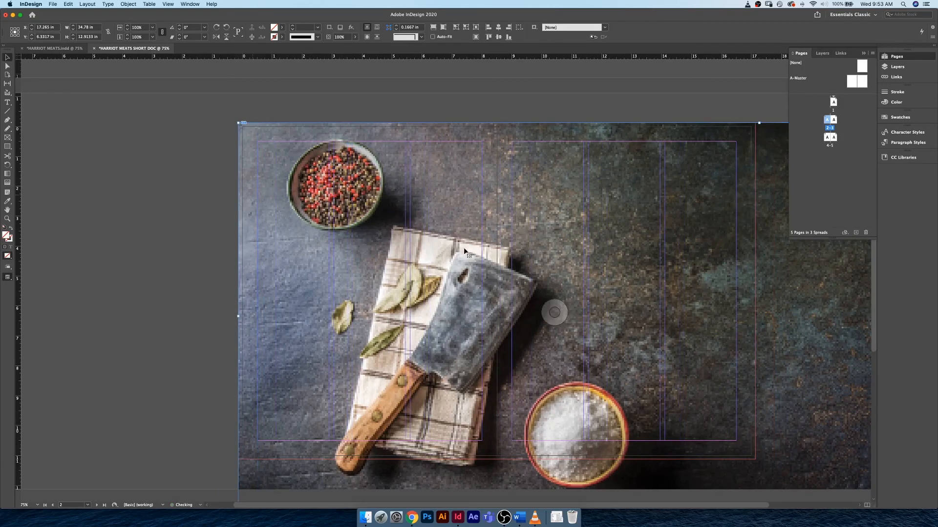
key("super+minus")
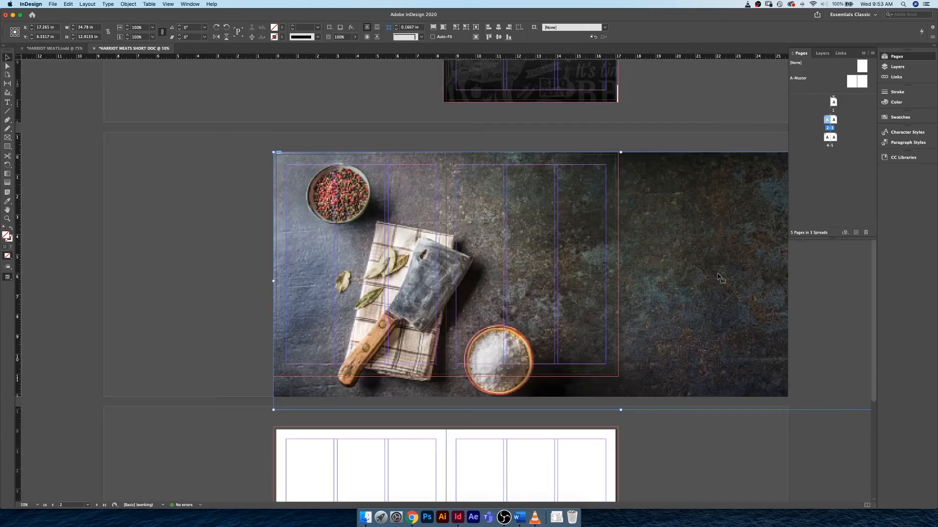
key("super+minus")
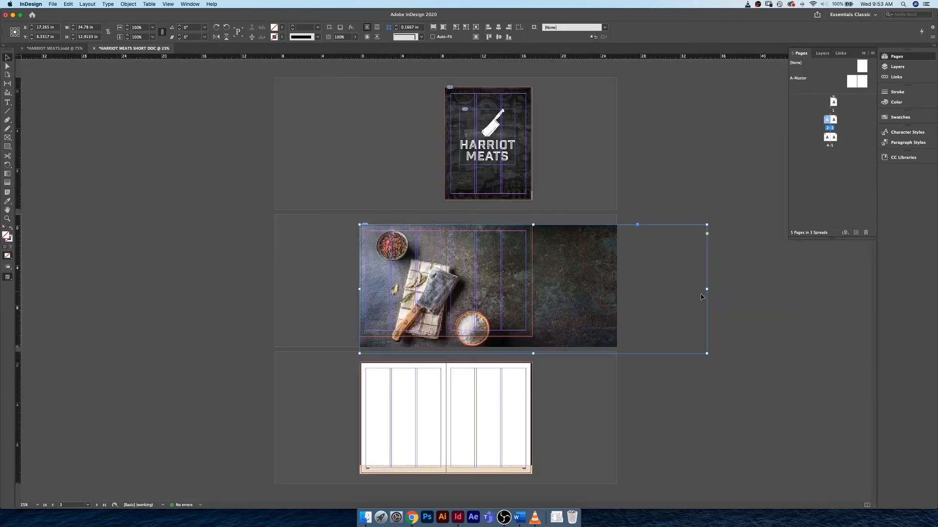
left_click_drag(707, 289, 446, 287)
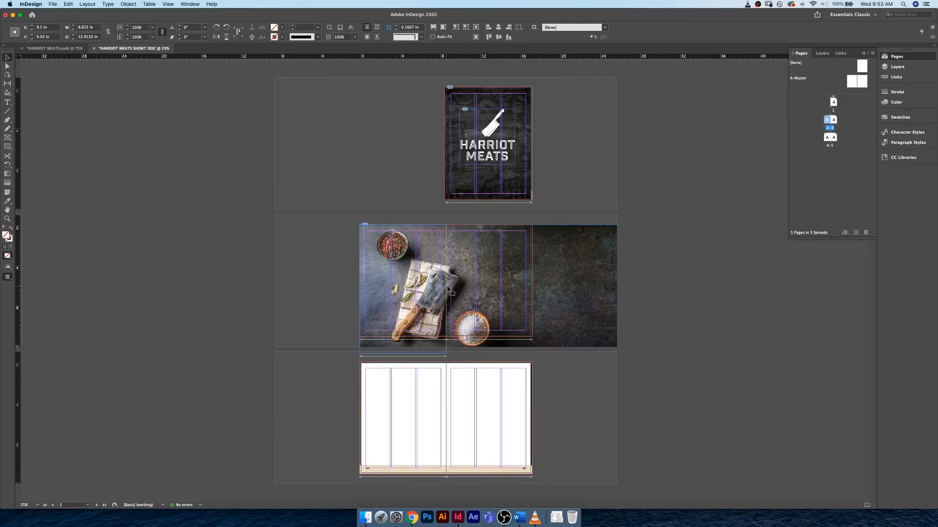
left_click_drag(403, 353, 403, 347)
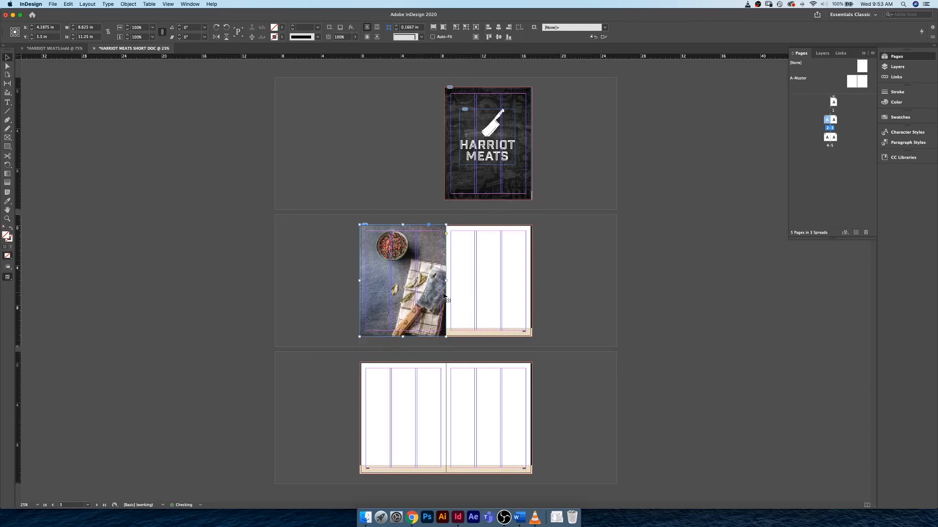
- Scale the knife image to about 113% inside its frame and reposition it so the cleaver fills page 2
key("super+equal")
key("super+equal")
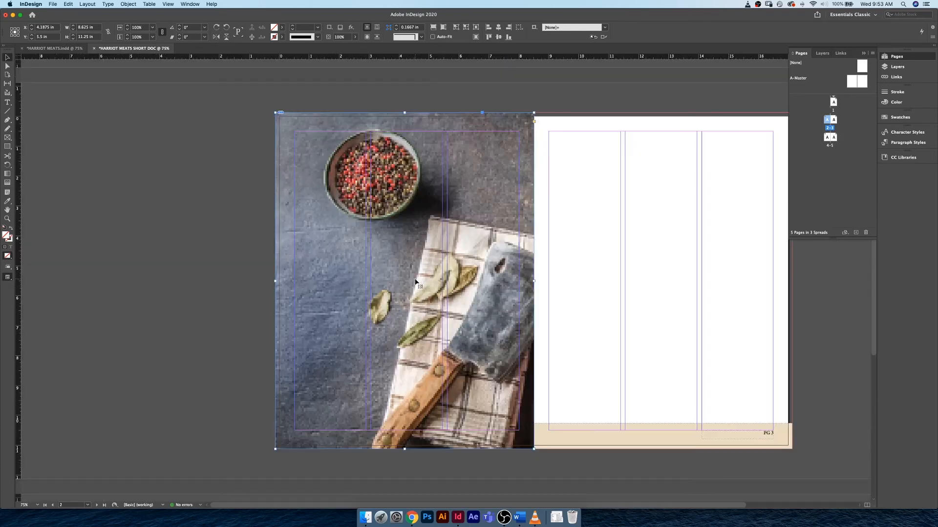
double_click(468, 253)
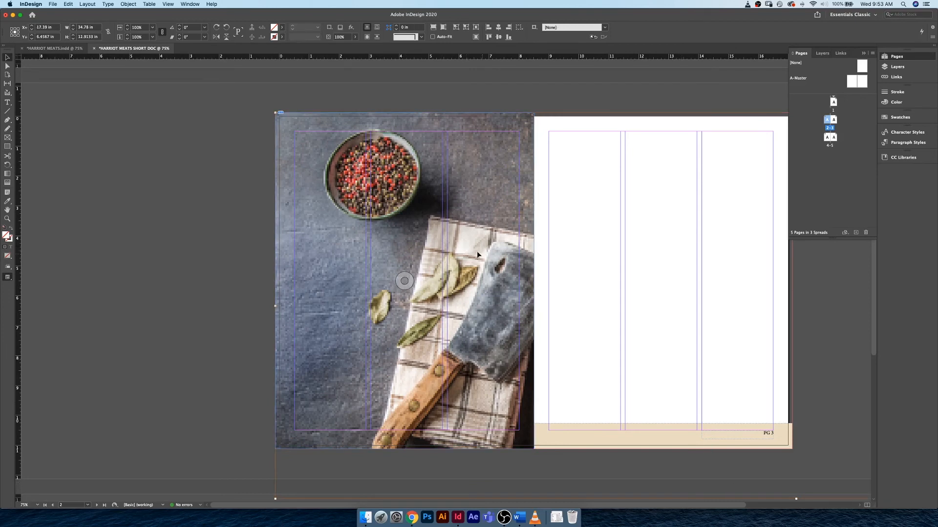
left_click_drag(477, 252, 423, 211)
key("super+minus")
key("super+minus")
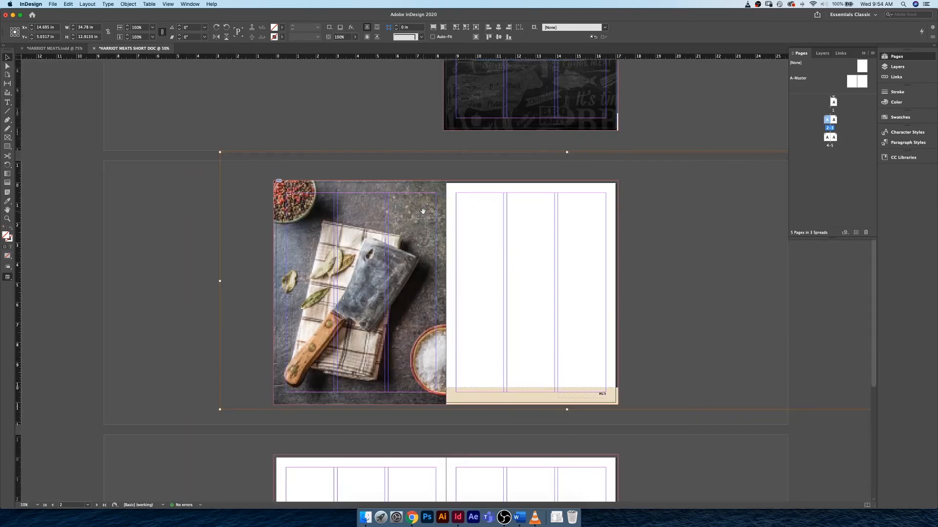
left_click_drag(679, 210, 725, 194)
key("super+equal")
key("super+equal")
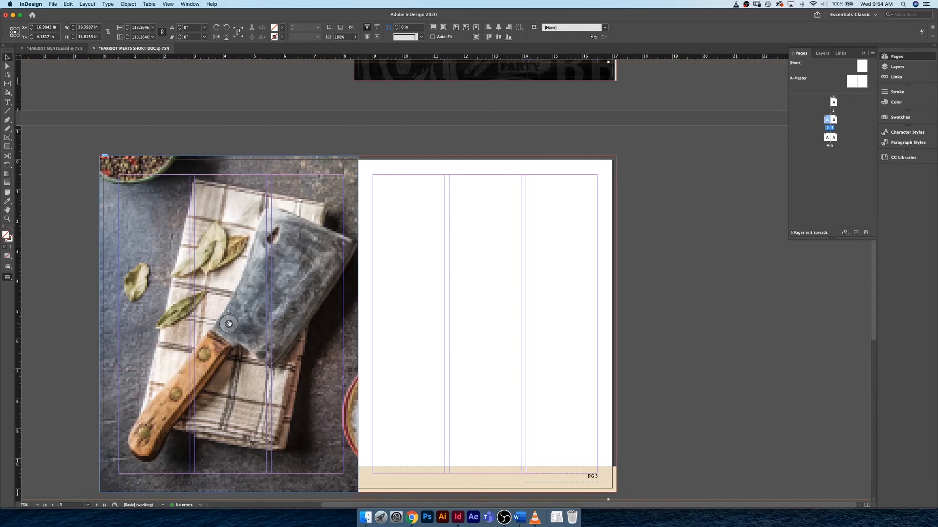
mouse_move(229, 324)
left_mouse_down()
mouse_move(211, 322)
mouse_move(234, 334)
mouse_move(221, 334)
mouse_move(229, 318)
left_mouse_up()
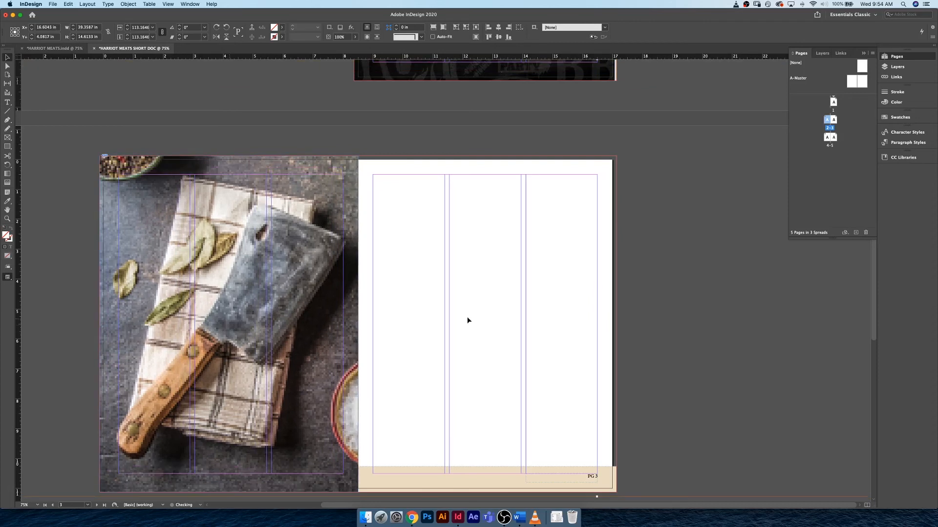
- Preview the page 2–3 spread without guides and frame edges
left_click(345, 135)
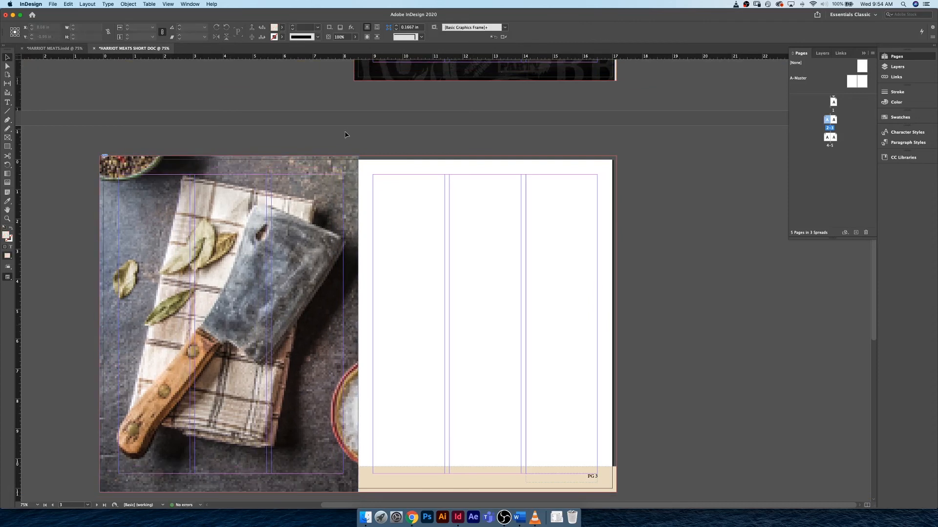
key("w")
left_click_drag(286, 148, 370, 134)
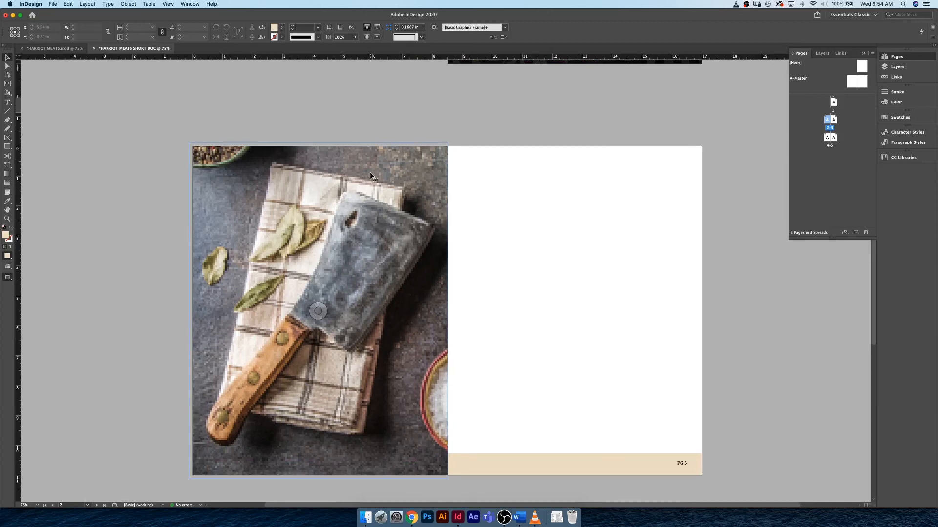
- Delete the knife image and its frame from page 2
left_click(409, 243)
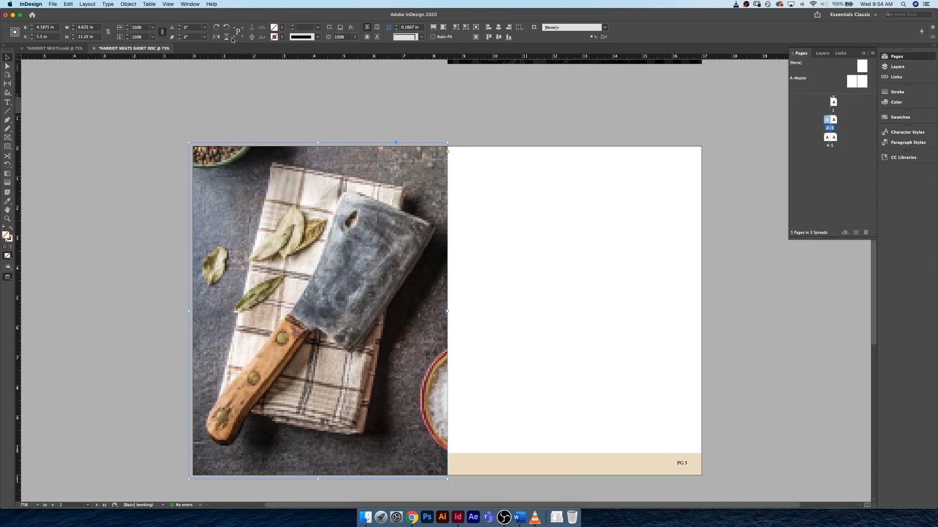
left_click(288, 141)
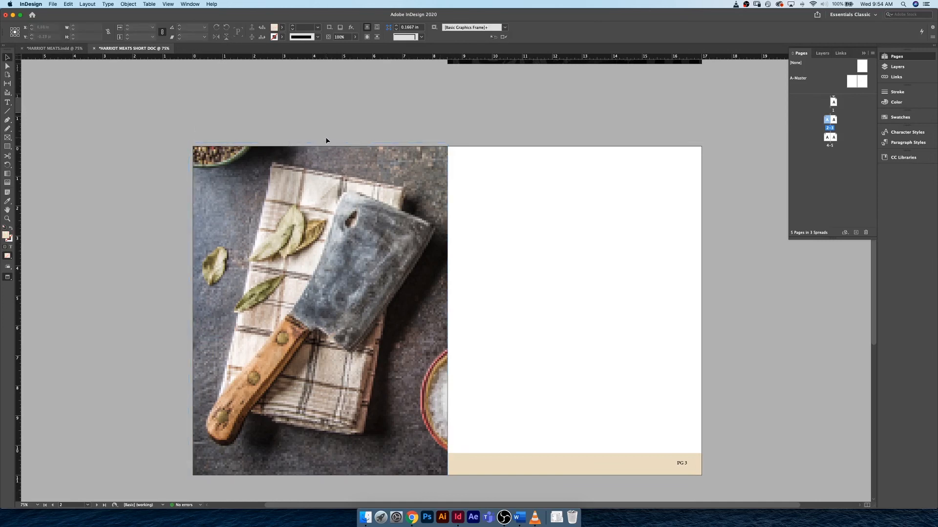
left_click(377, 140)
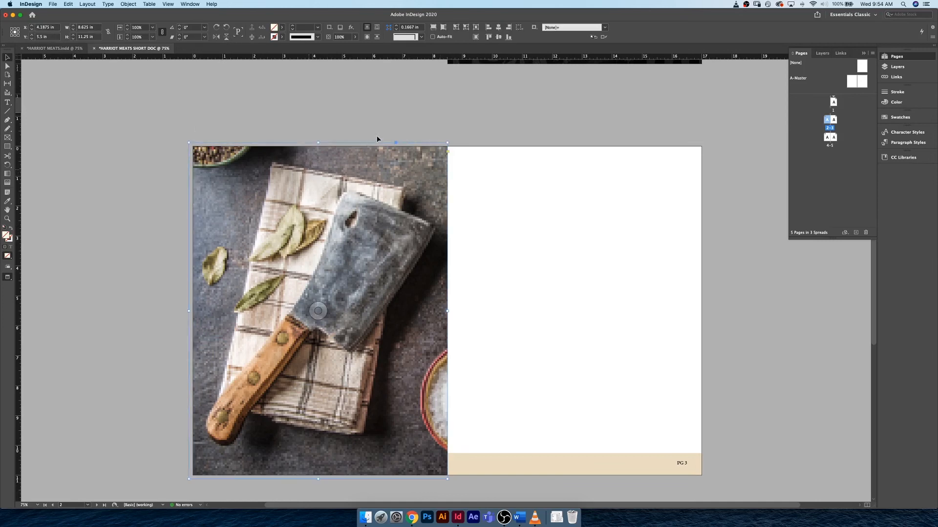
key("Delete")
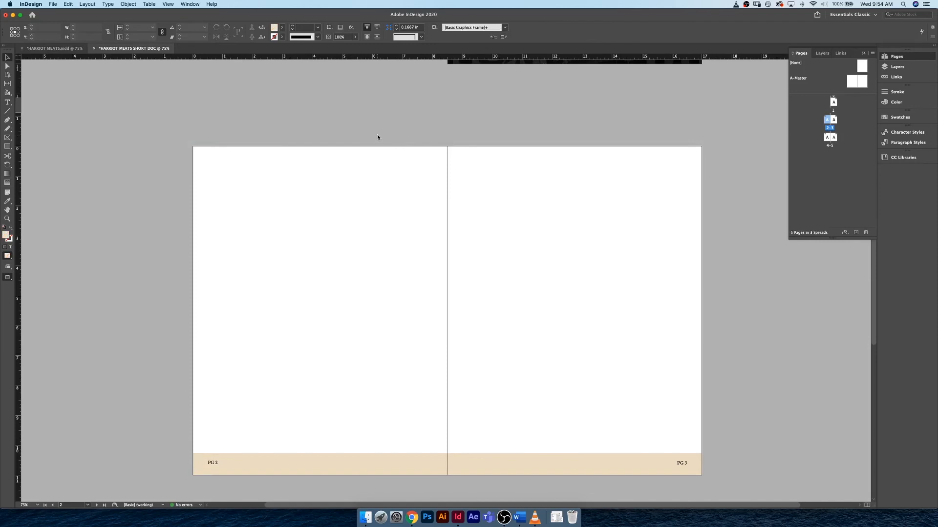
- Place KNIFE.jpg from the Links folder starting at page 2's upper-left corner, about 16.3 in wide across the spread
key("super+d")
left_click(407, 152)
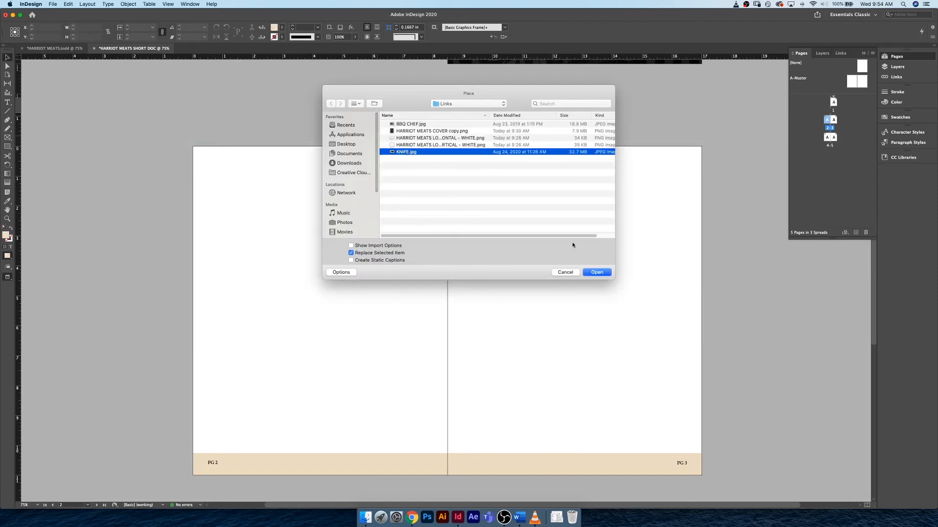
left_click(599, 273)
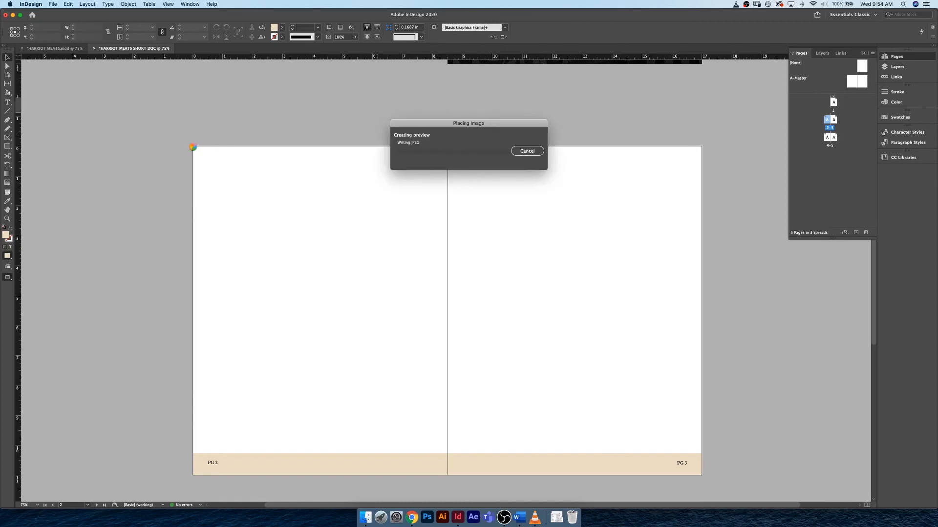
left_click(193, 147)
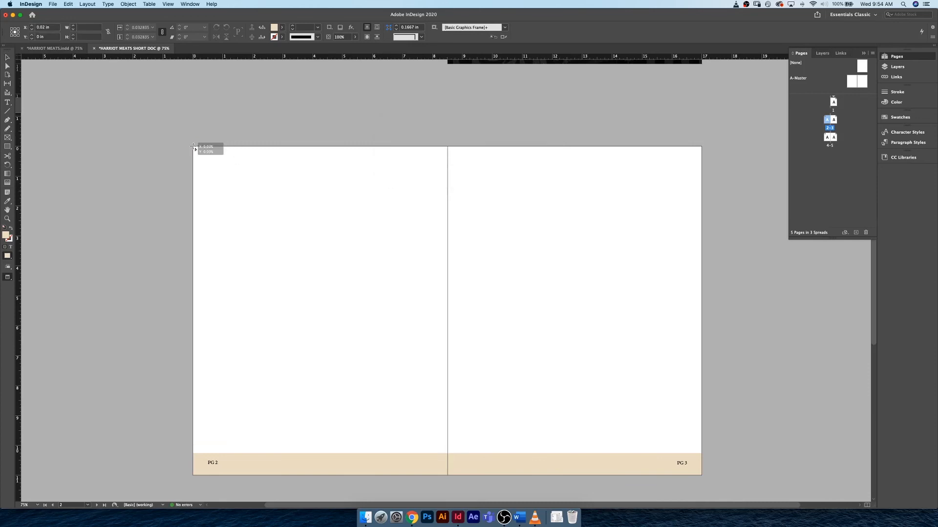
left_click_drag(469, 476, 678, 425)
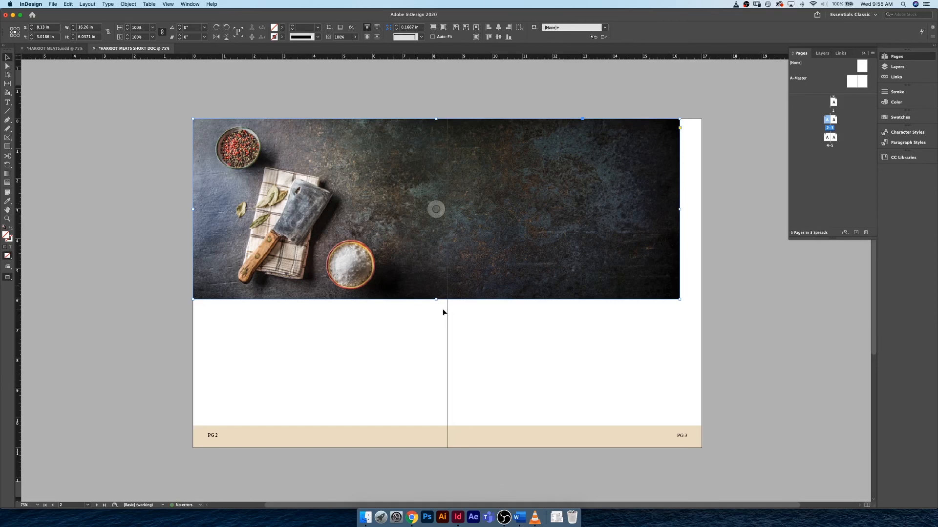
- Resize the knife image's frame to cover page 2 at 8.5 × 11 in and apply Fill Frame Proportionally
left_click_drag(436, 299, 447, 448)
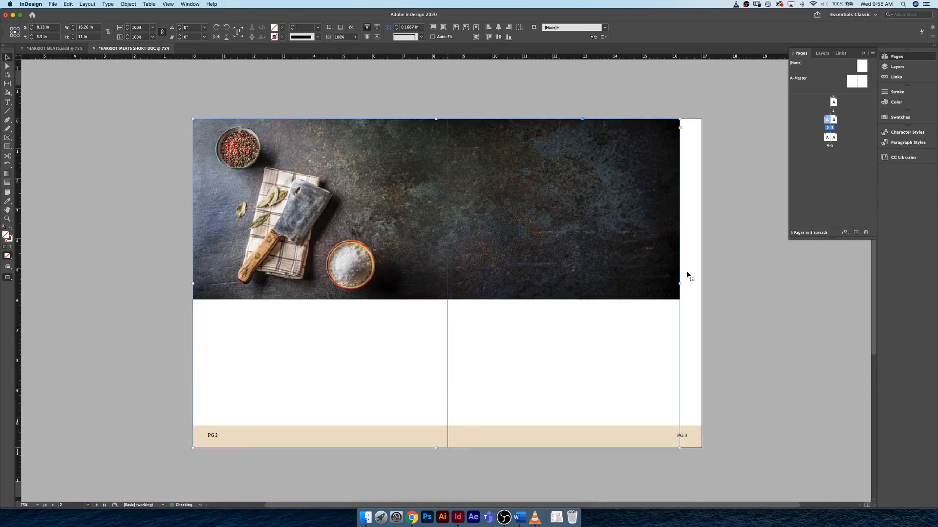
left_click_drag(680, 284, 448, 288)
double_click(393, 225)
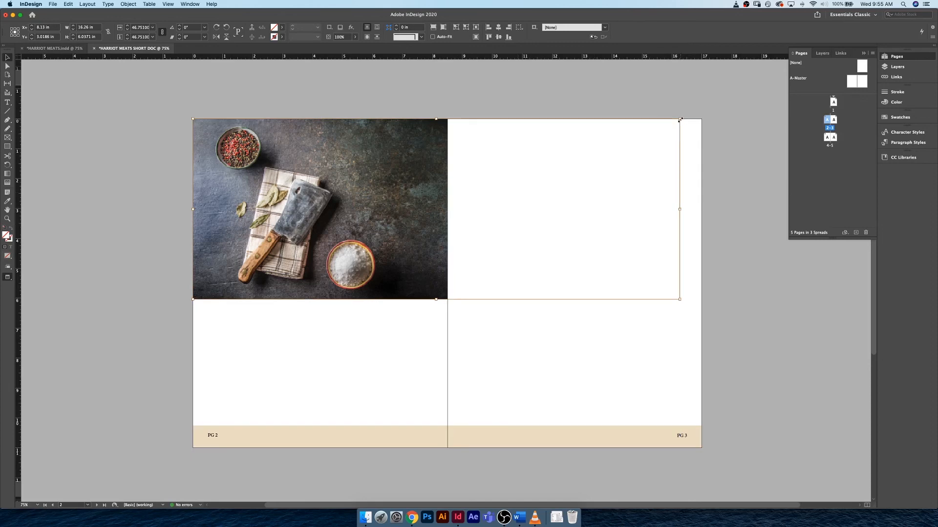
left_click(393, 234)
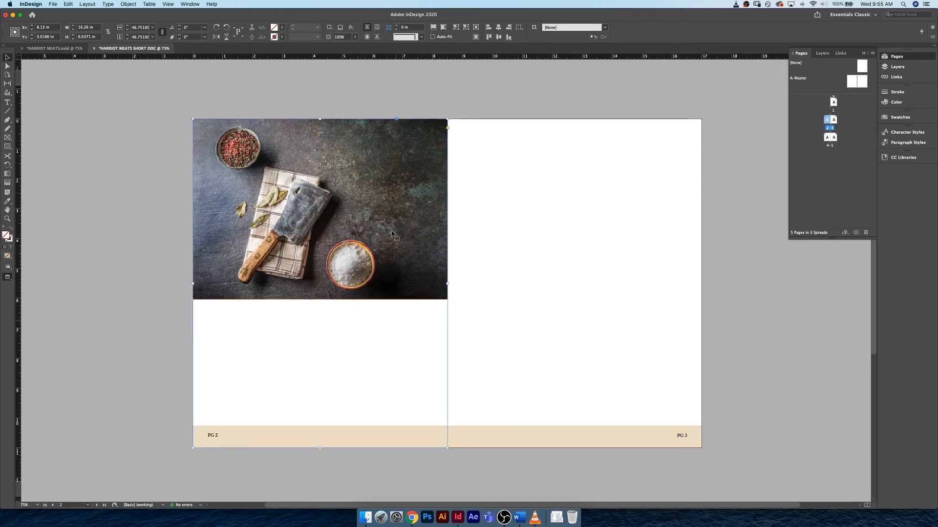
right_click(392, 232)
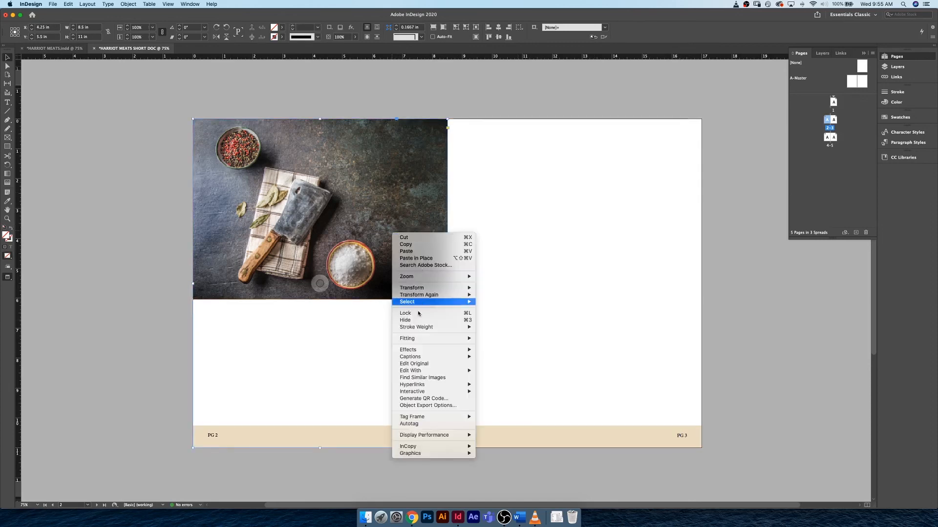
mouse_move(424, 339)
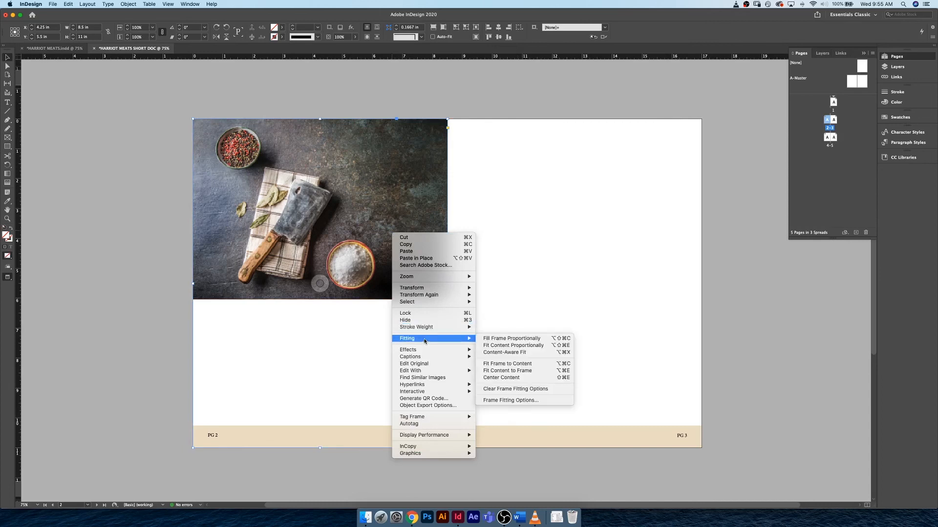
left_click(544, 340)
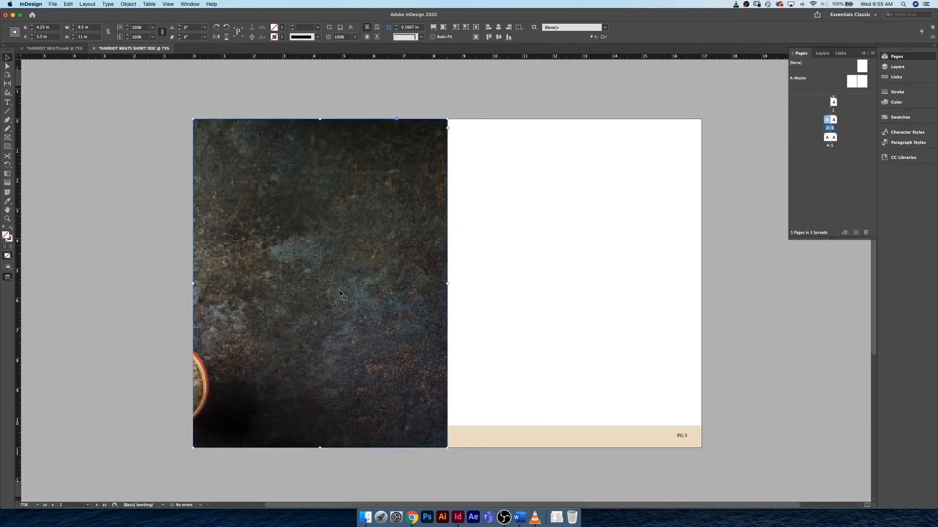
- Scale the knife image to about 110% within its frame and reposition it so the whole cleaver shows on page 2
double_click(374, 293)
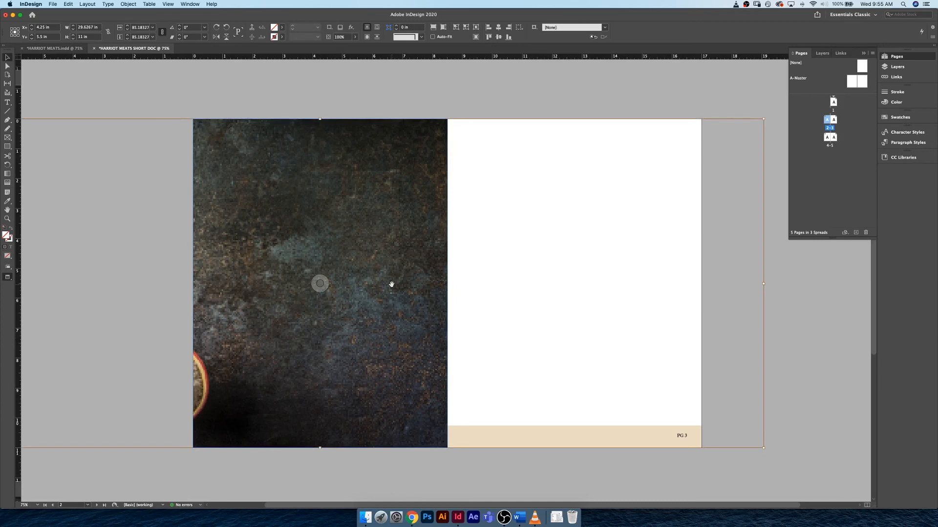
key("super+minus")
key("super+minus")
key("super+minus")
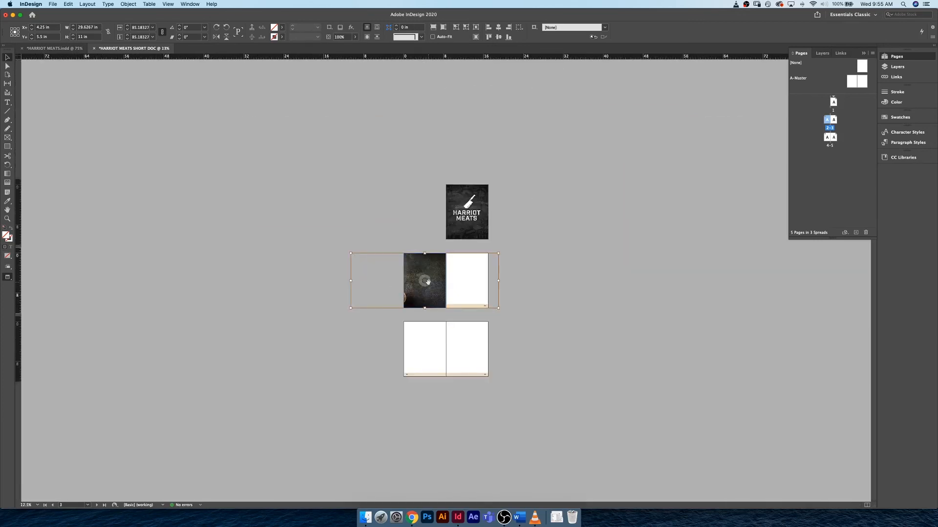
mouse_move(428, 282)
left_mouse_down()
mouse_move(394, 281)
mouse_move(484, 283)
mouse_move(429, 278)
left_mouse_up()
left_click_drag(545, 252, 562, 237)
left_click_drag(562, 237, 562, 238)
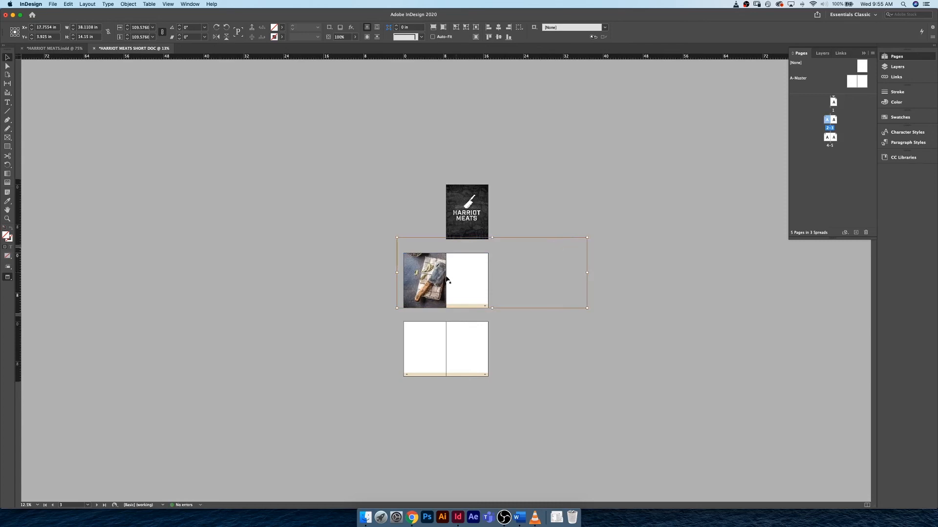
left_click_drag(424, 282, 420, 281)
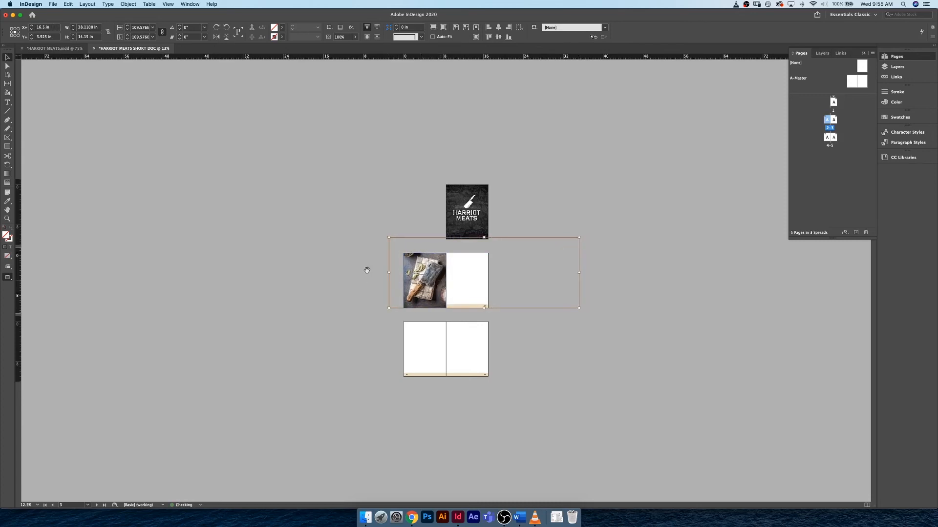
left_click(401, 261)
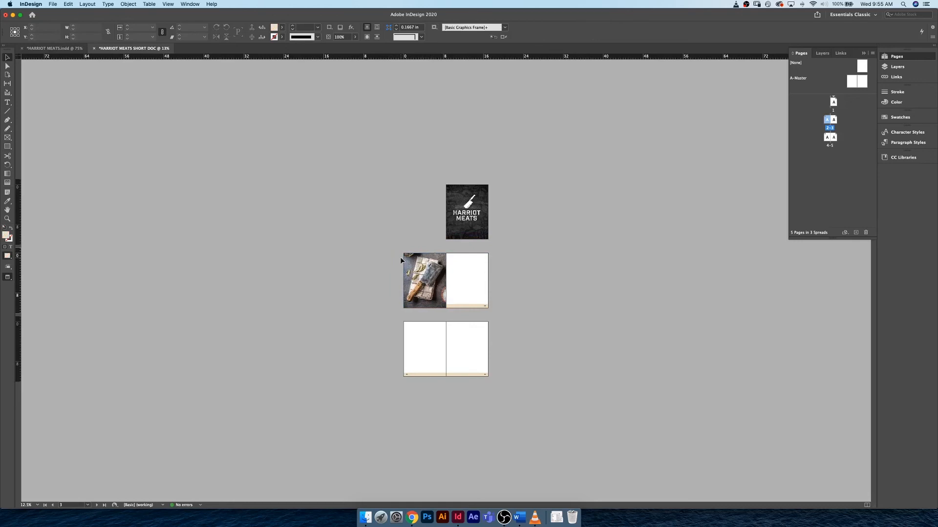
key("super+0")
key("super+minus")
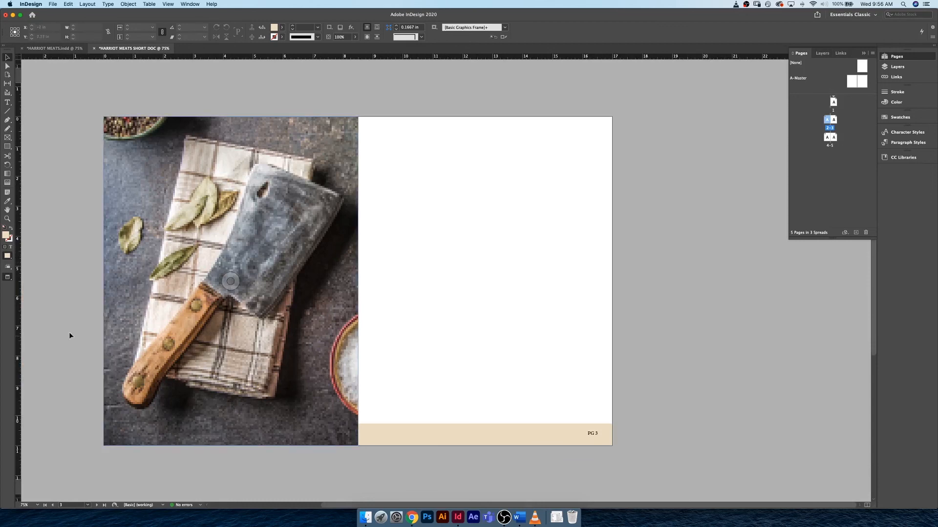
- Switch to Finder, look up BBQ CHEF.jpg in the Links folder, and return to the InDesign document at pages 4–5
scroll(80, 362, "down", 10)
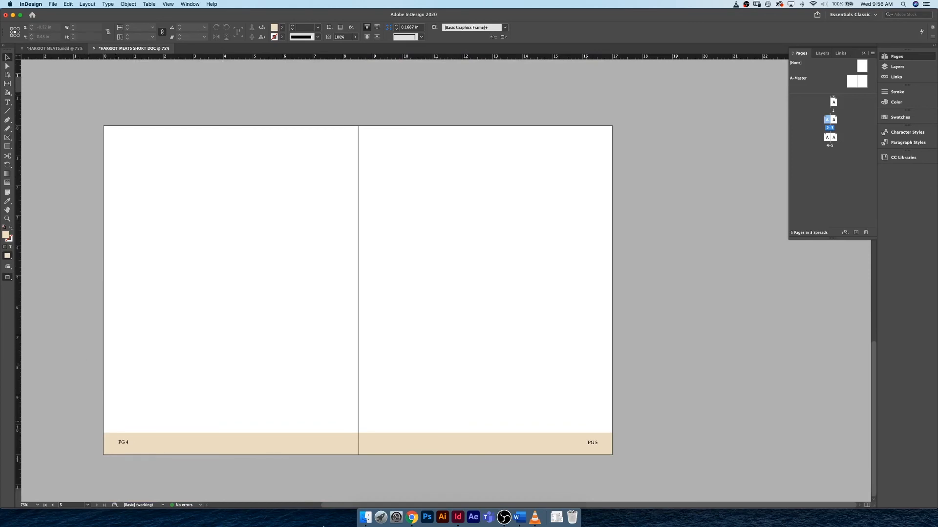
left_click(366, 518)
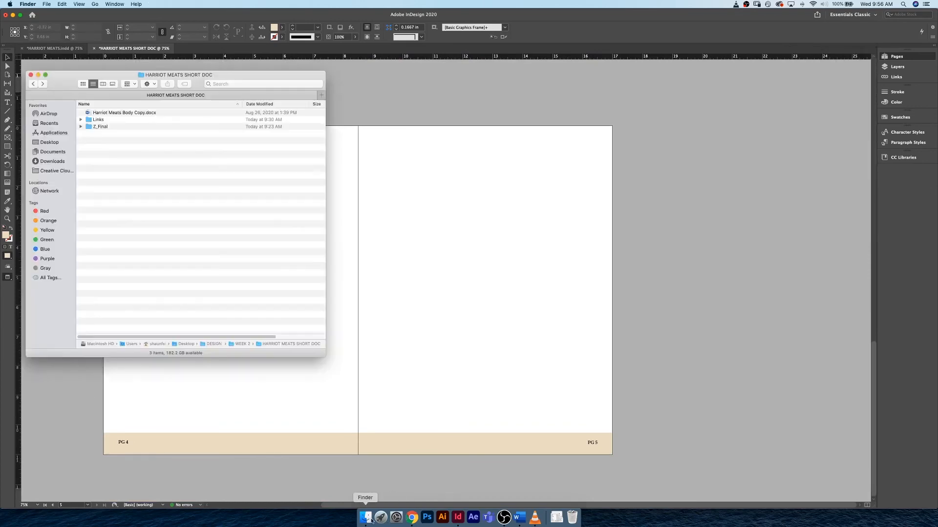
left_click(113, 120)
double_click(115, 121)
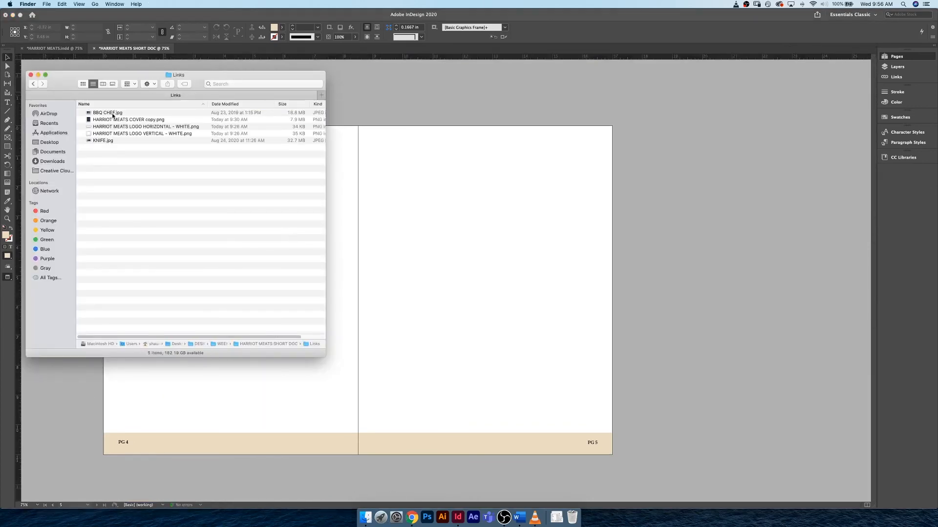
left_click(113, 113)
left_click(455, 201)
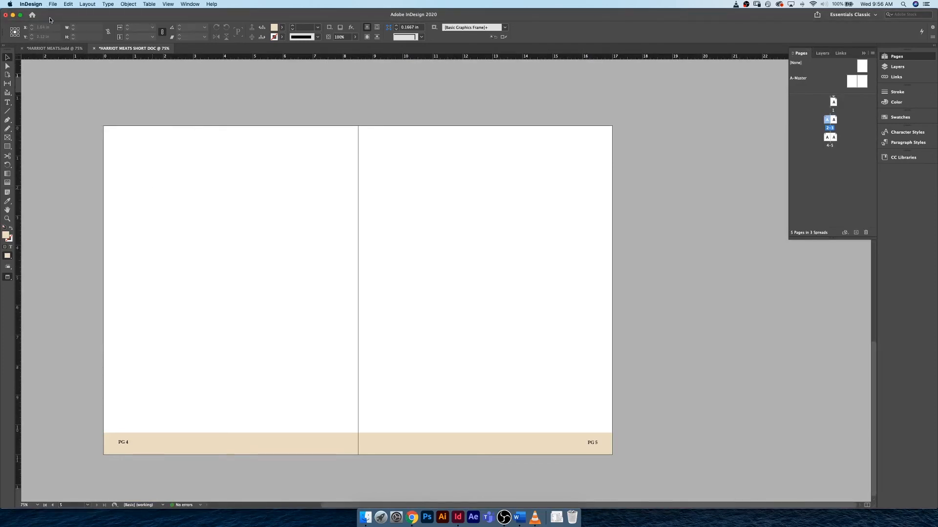
- Place BBQ CHEF.jpg from the Links folder starting at page 4's upper-left corner, about 17.1 × 11 in across the spread
key("super+d")
left_click(451, 125)
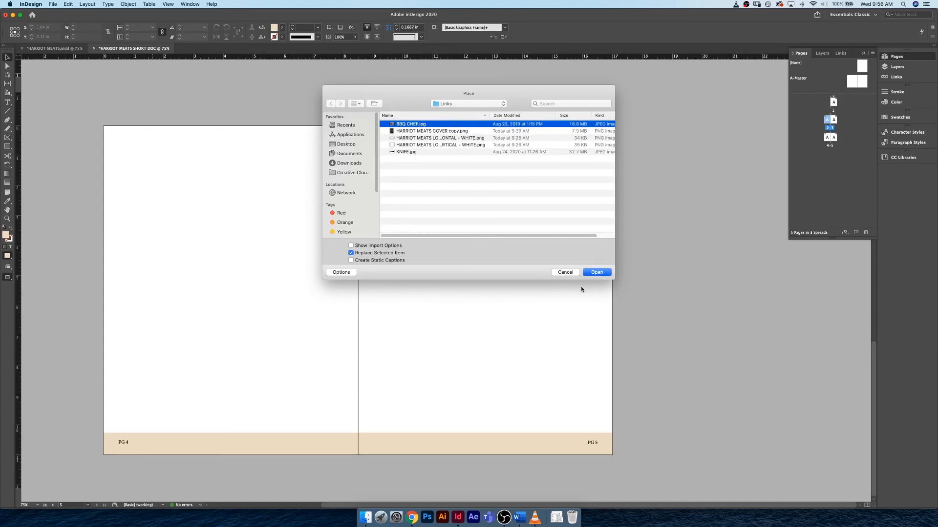
left_click(594, 274)
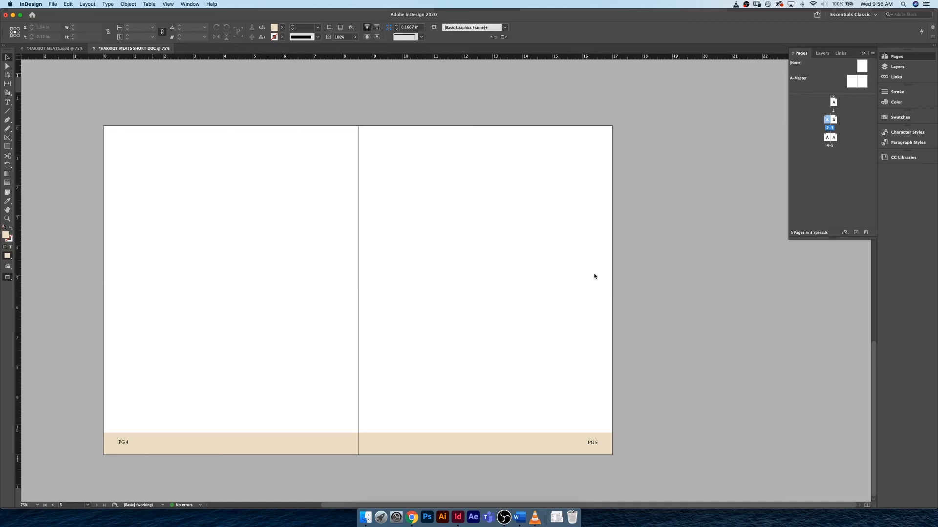
left_click(105, 127)
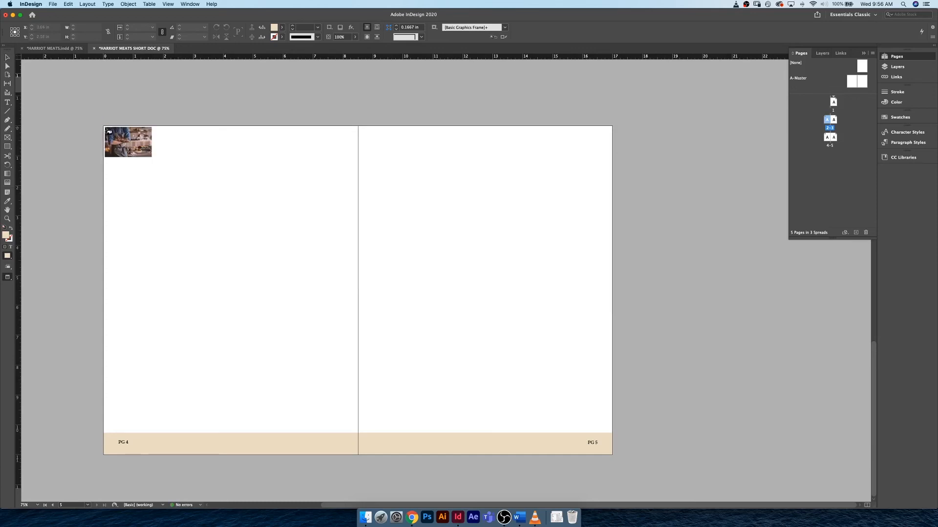
left_click_drag(104, 127, 616, 456)
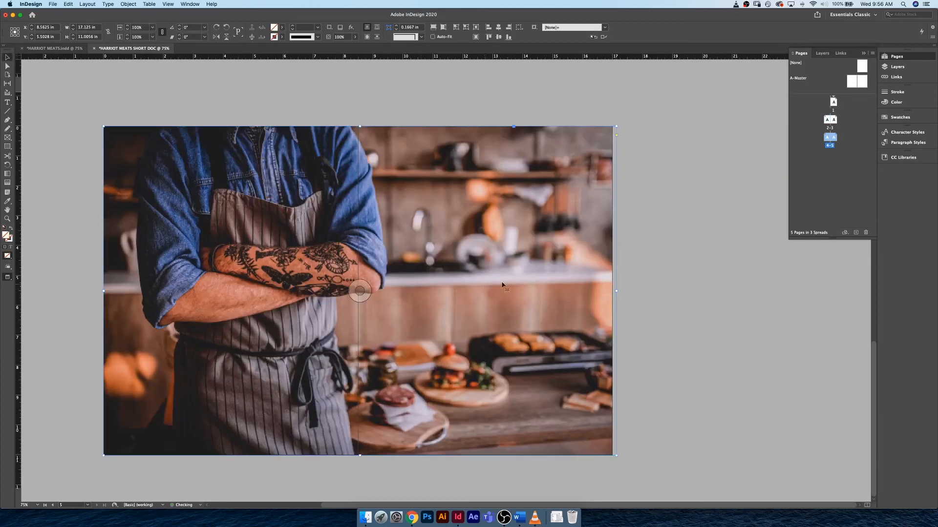
- Narrow the chef image's frame to 8.5 in so it covers only page 4, and reposition the image inside to centre the chef
left_click_drag(616, 291, 615, 291)
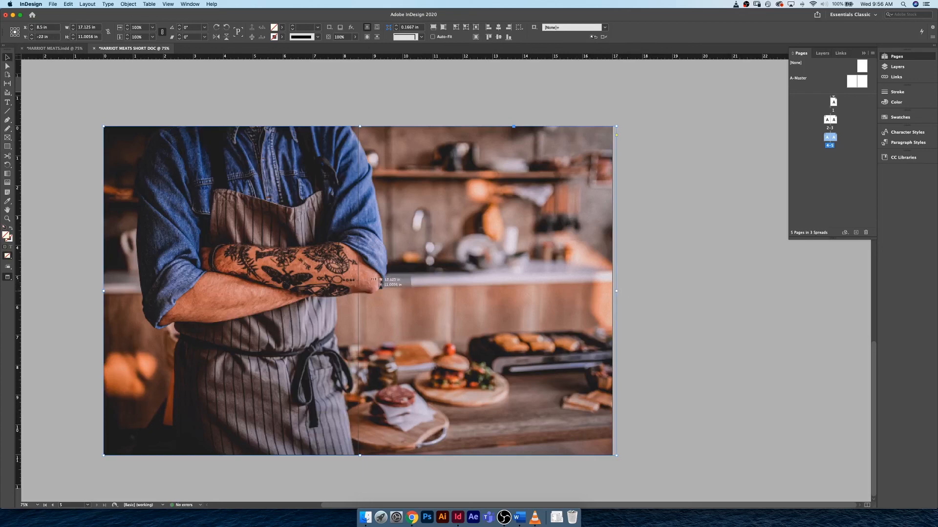
left_click_drag(373, 280, 358, 281)
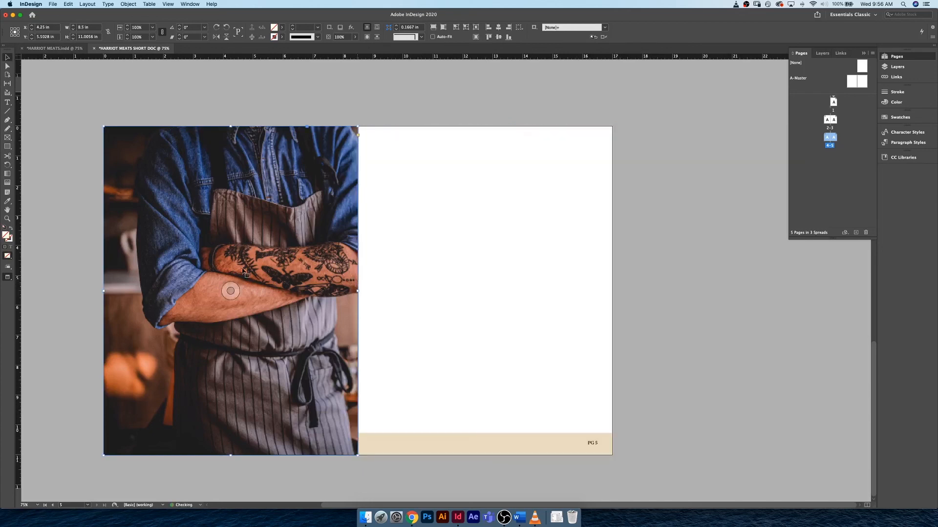
left_click_drag(231, 291, 202, 286)
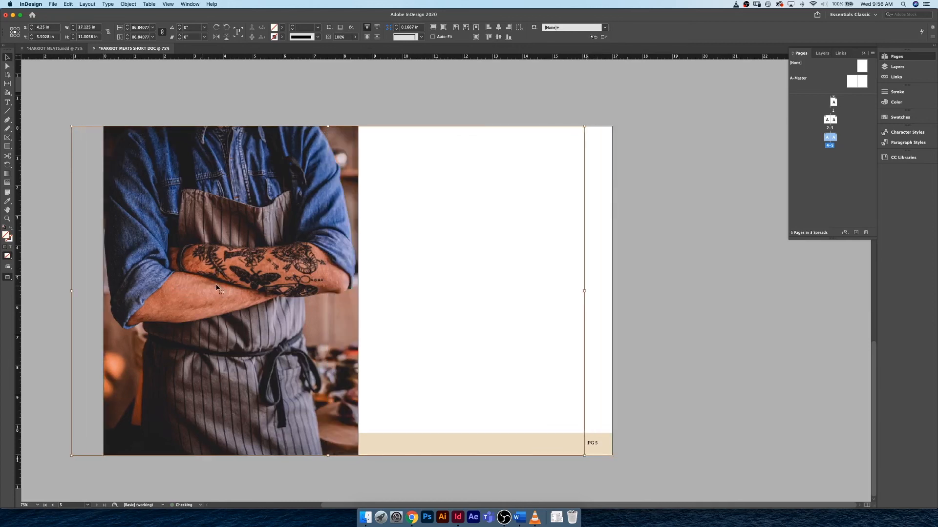
left_click(217, 287)
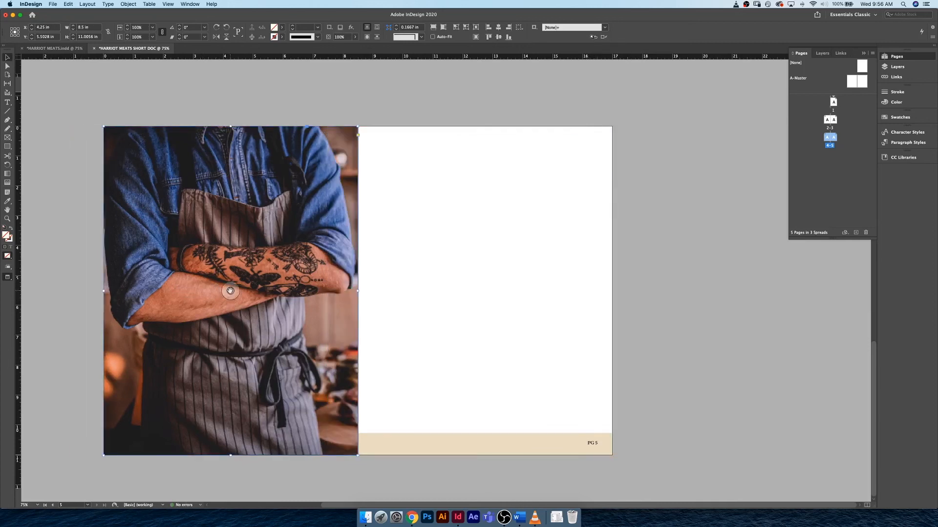
- Show the guides and bleed in Normal screen mode, and apply the [None] master to pages 2 and 4
key("w")
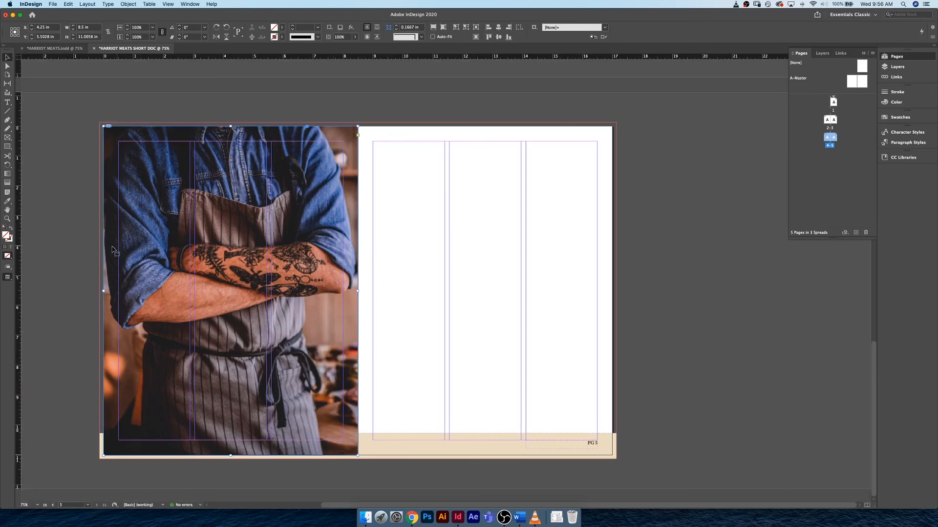
left_click(70, 244)
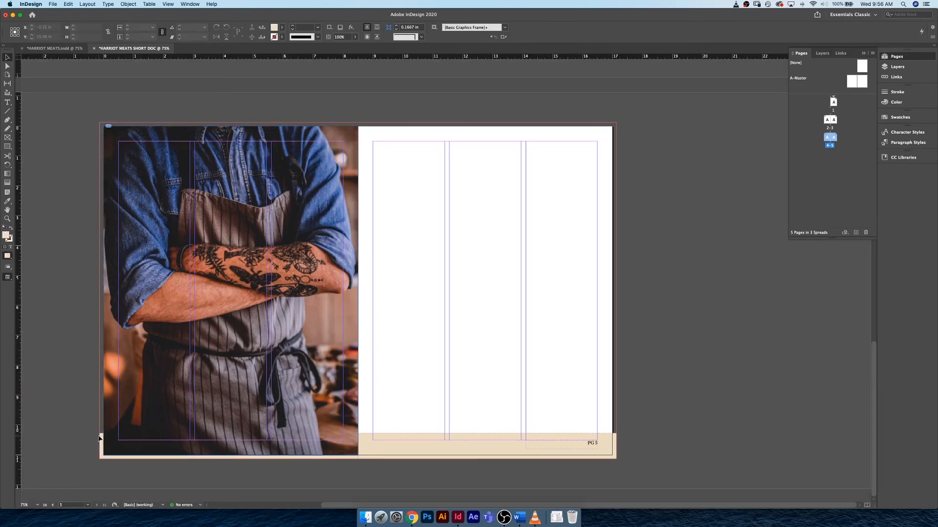
scroll(275, 249, "up", 5)
scroll(274, 249, "up", 3)
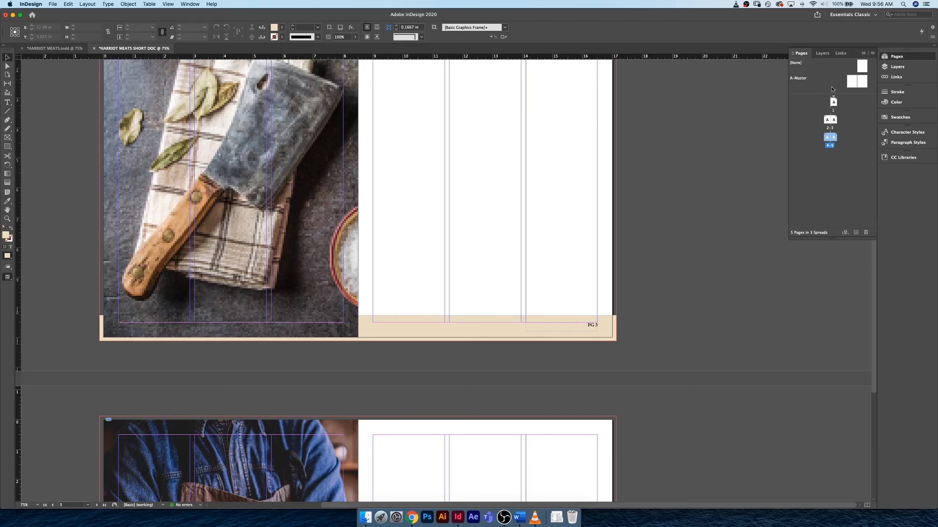
left_click(862, 67)
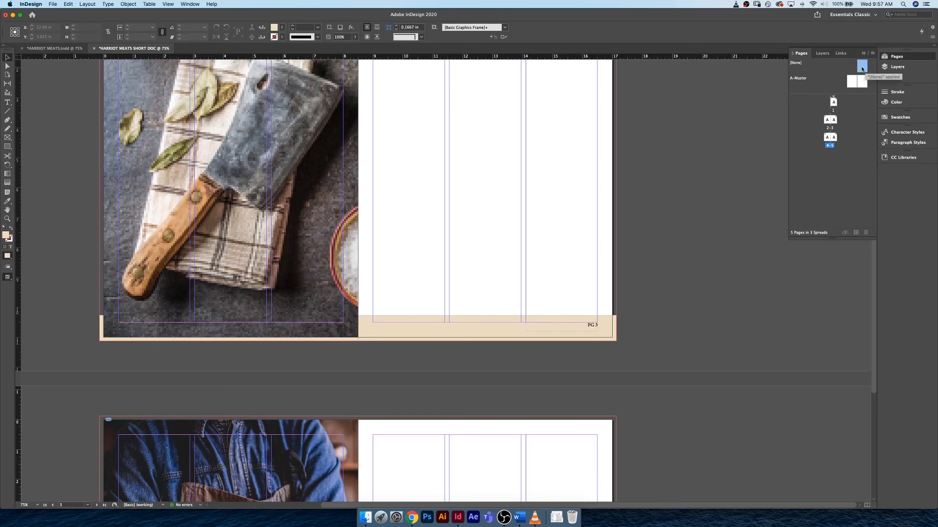
left_click_drag(863, 67, 829, 123)
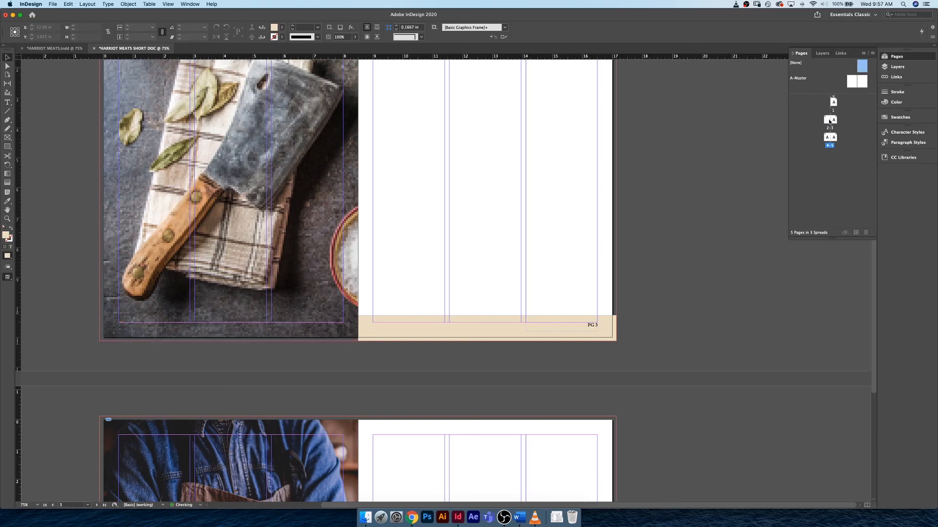
left_click_drag(867, 68, 829, 137)
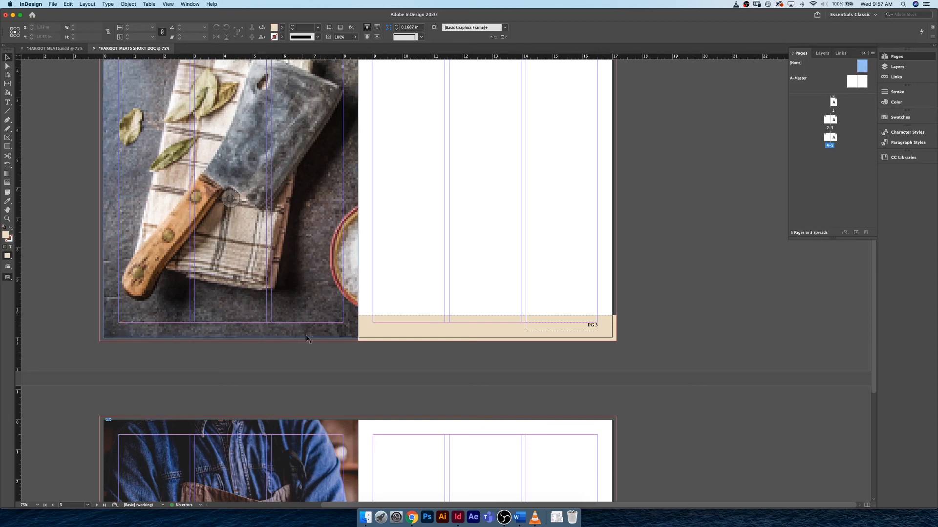
- Check page 4's bleed area for the footer and apply the [None] master to the cover on page 1
scroll(300, 335, "down", 1)
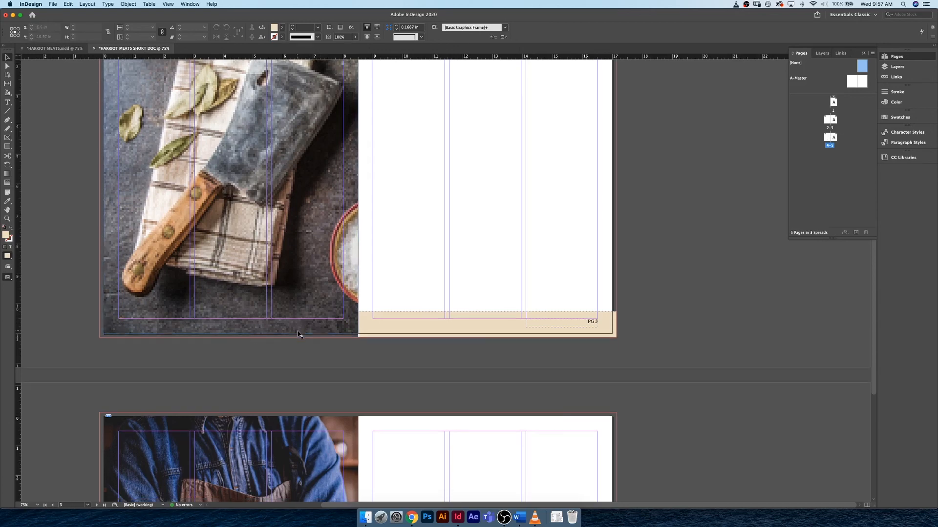
scroll(300, 335, "down", 5)
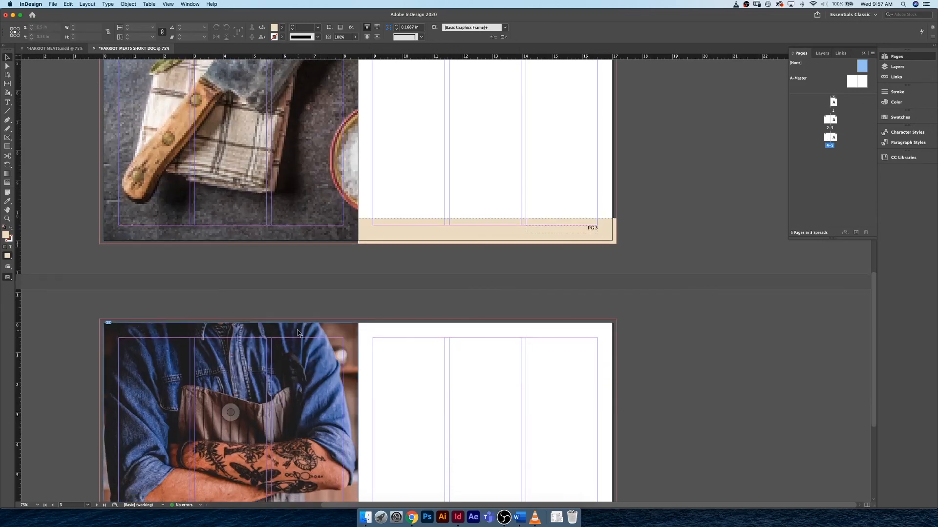
scroll(299, 335, "down", 5)
scroll(874, 371, "down", 5)
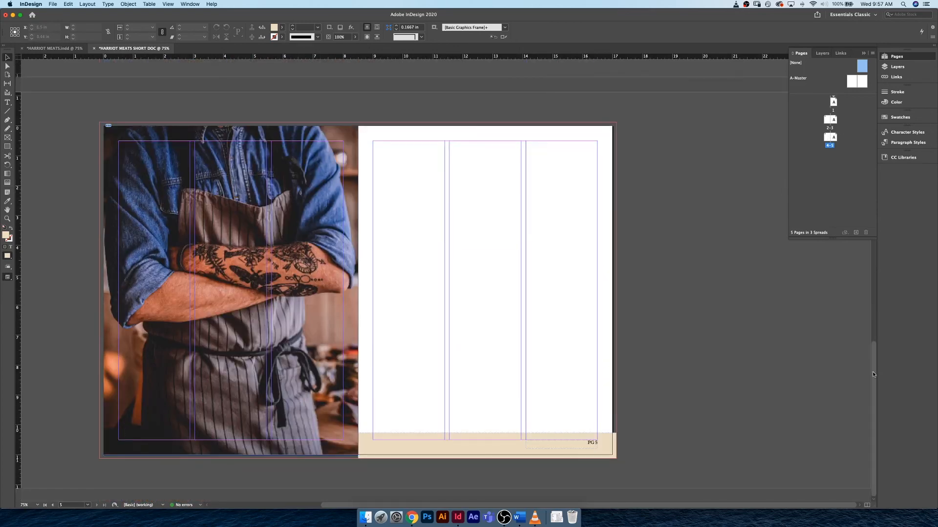
left_click_drag(873, 375, 834, 102)
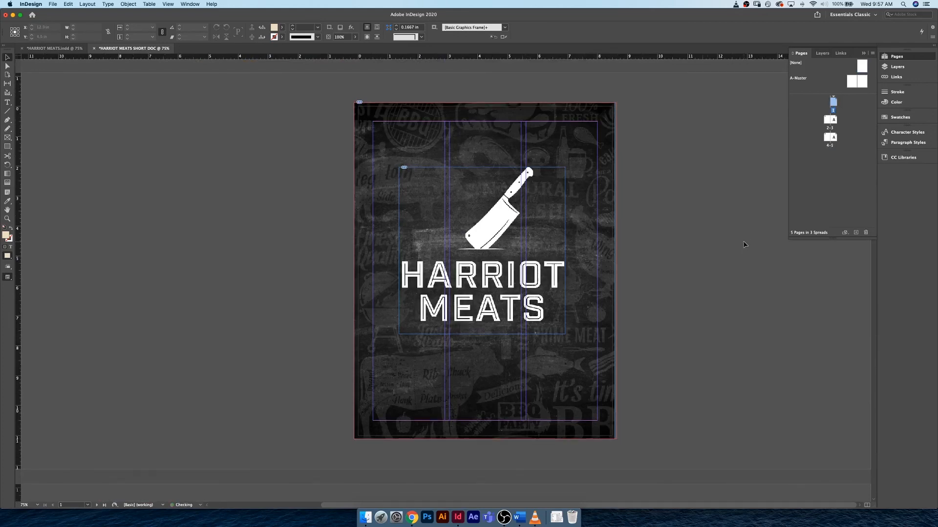
scroll(744, 245, "down", 10)
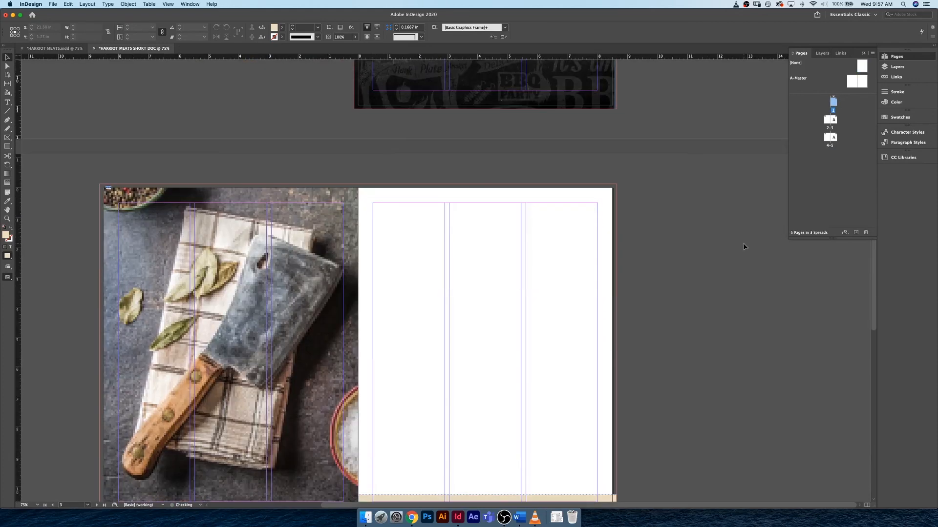